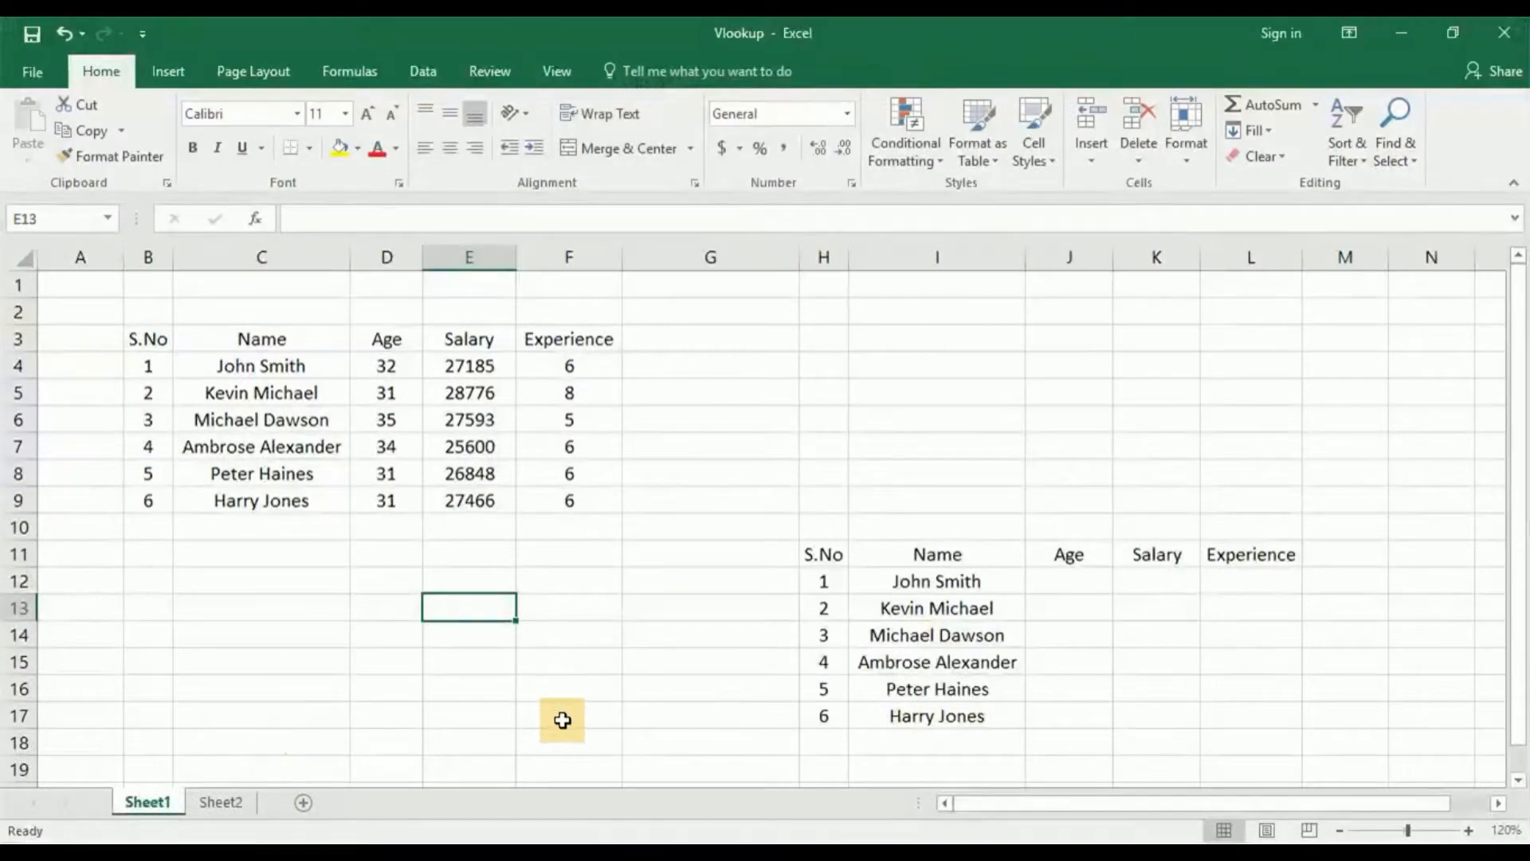
# - Examine the source table B3:F9 and the blank Age, Salary and Experience cells J12:L17 of the second table
pyautogui.click(564, 717)
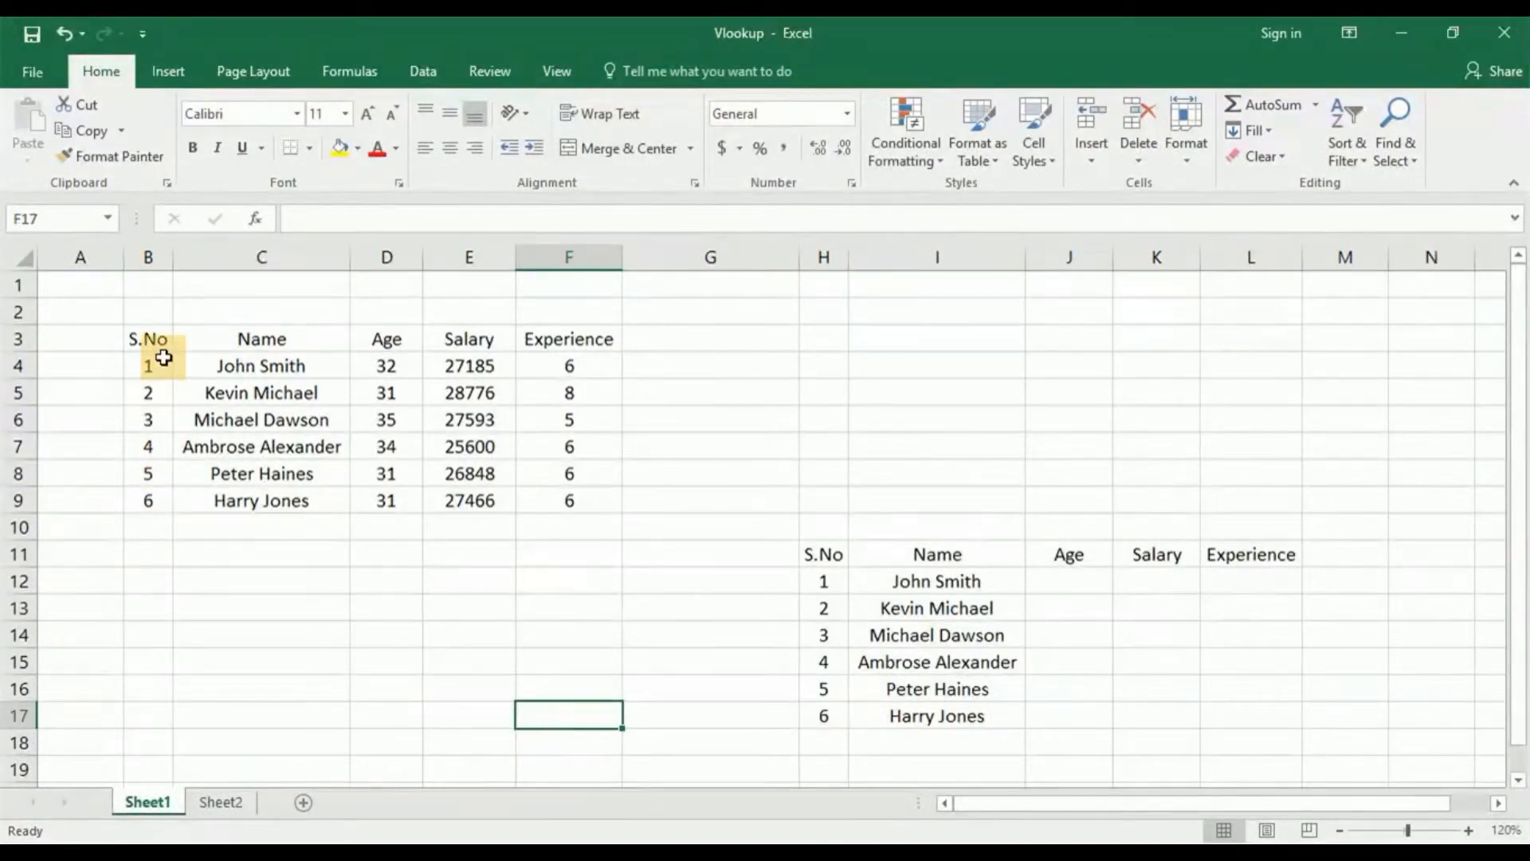
pyautogui.moveTo(148, 345); pyautogui.dragTo(600, 519)
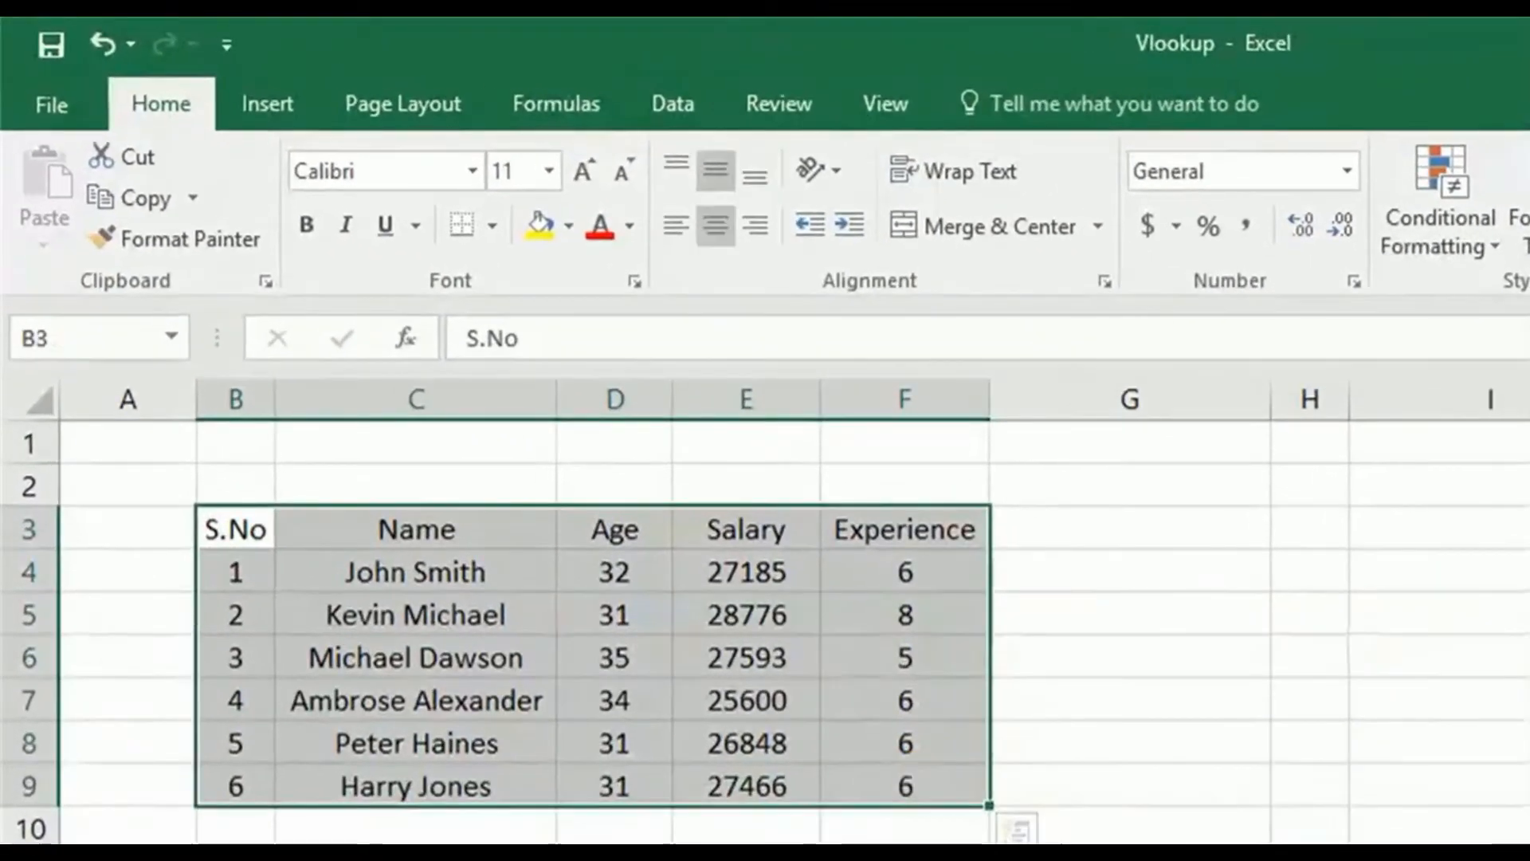
pyautogui.click(402, 659)
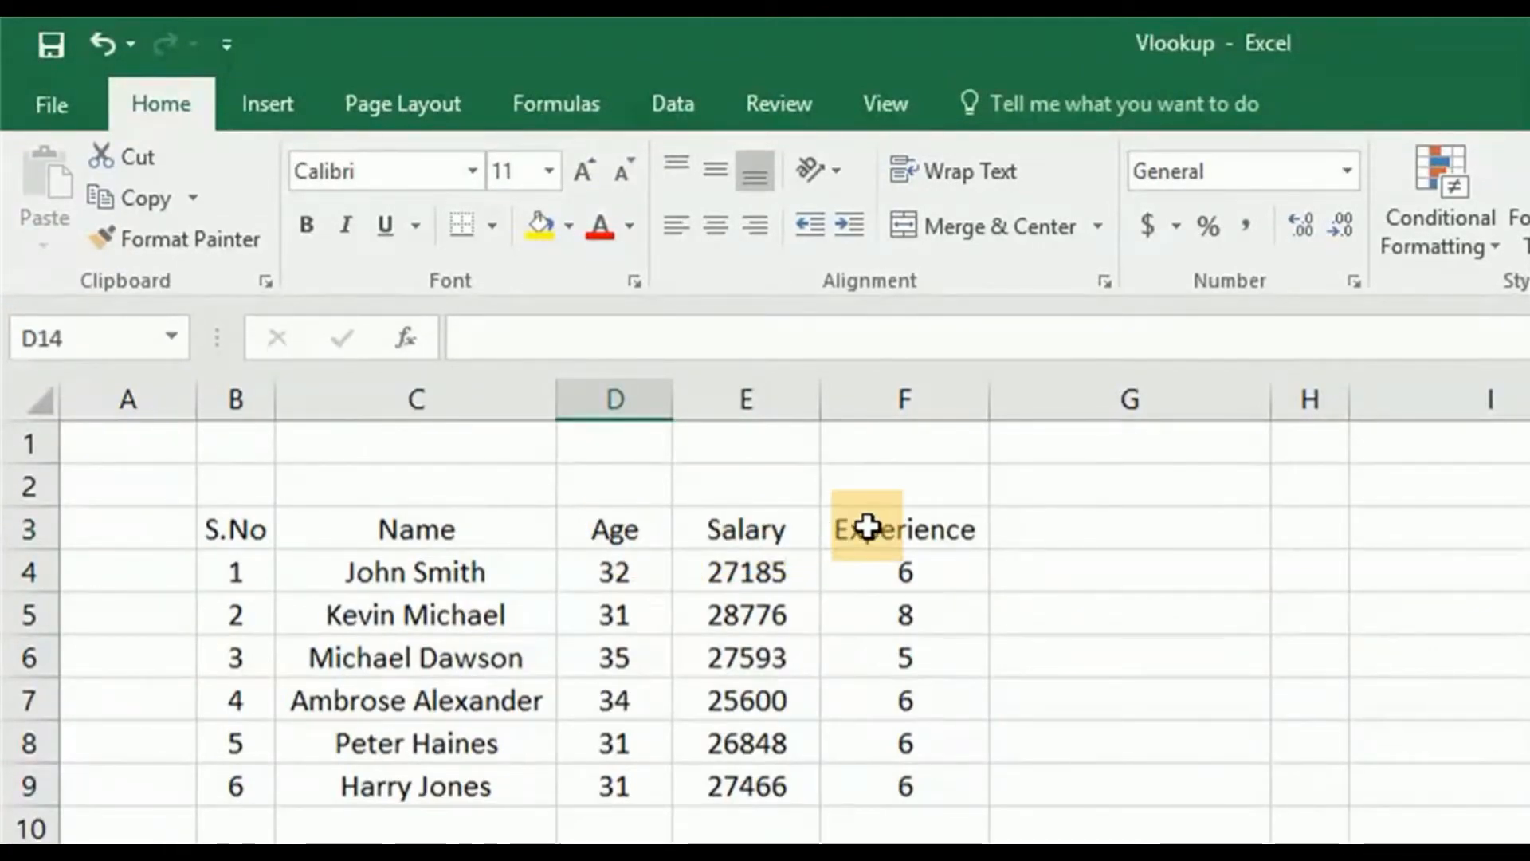
pyautogui.press('Left')
pyautogui.press('Up')
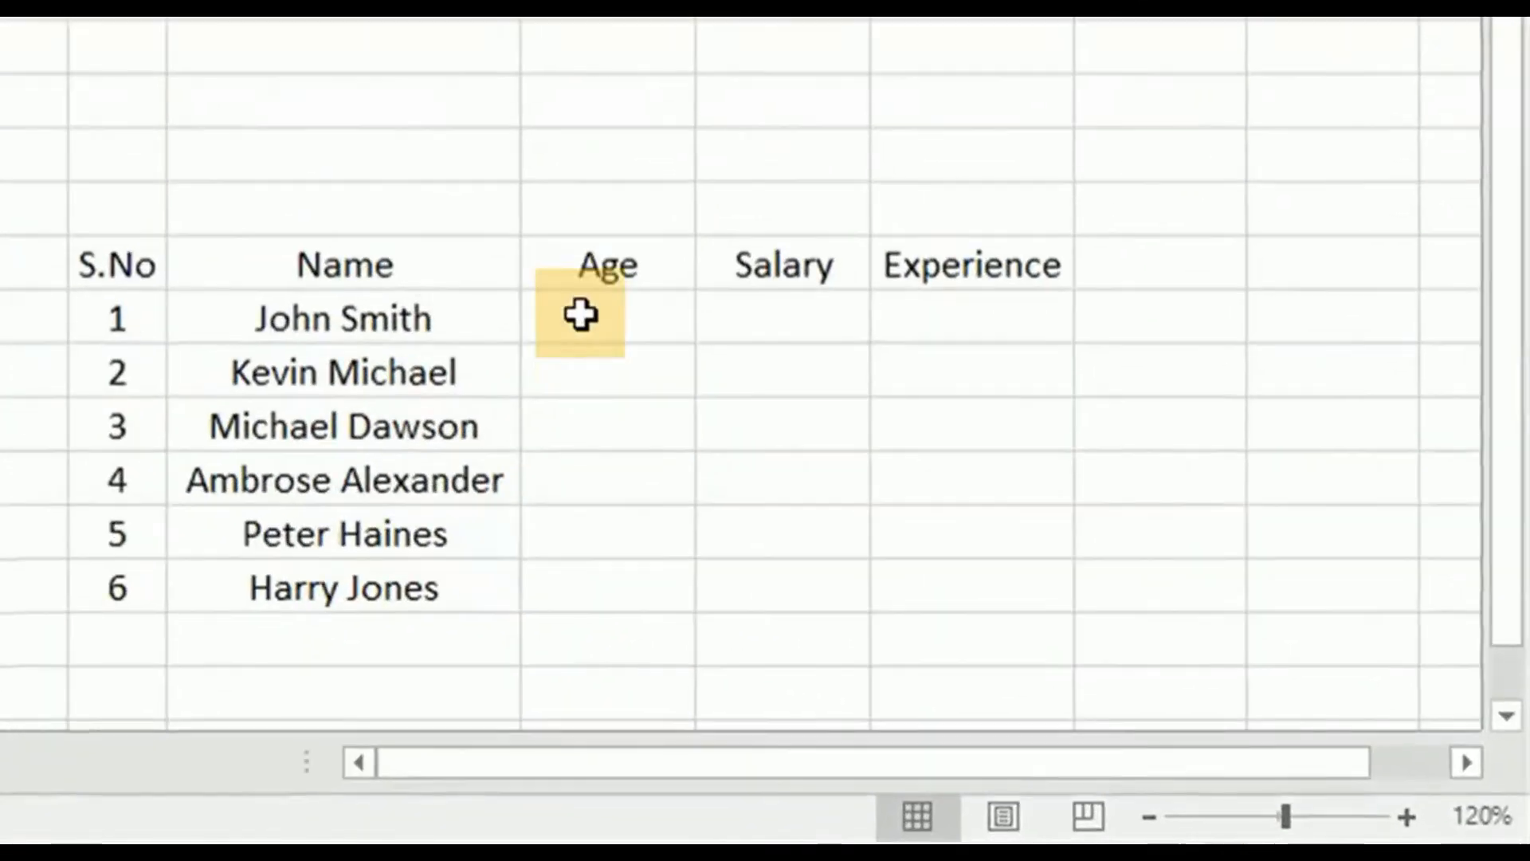
pyautogui.moveTo(1058, 586); pyautogui.dragTo(1259, 723)
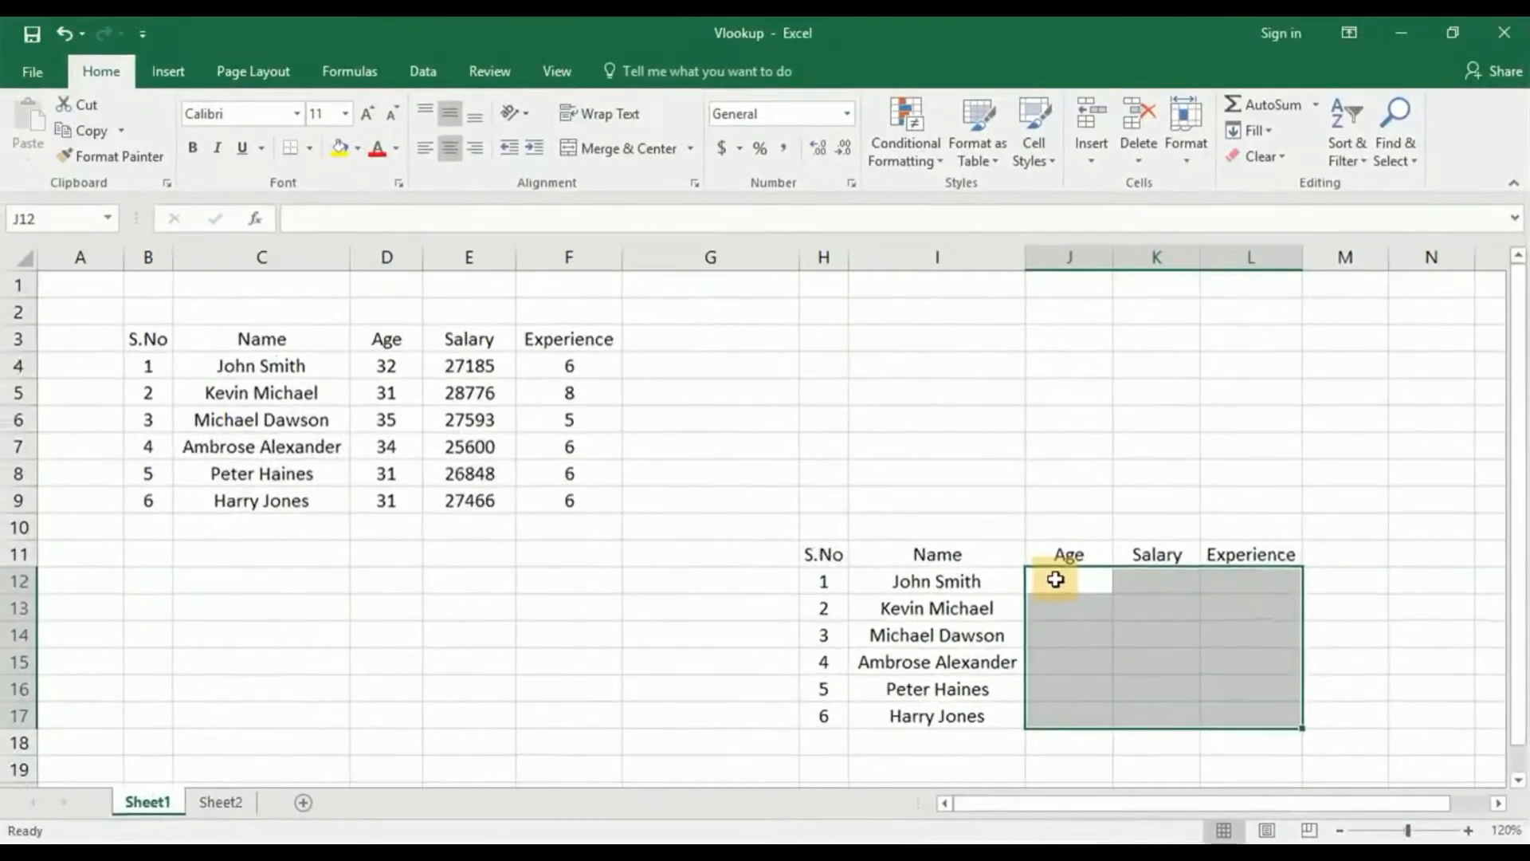
# - Search the function library for "vlookup" and insert the VLOOKUP function in Age cell J12
pyautogui.click(1056, 579)
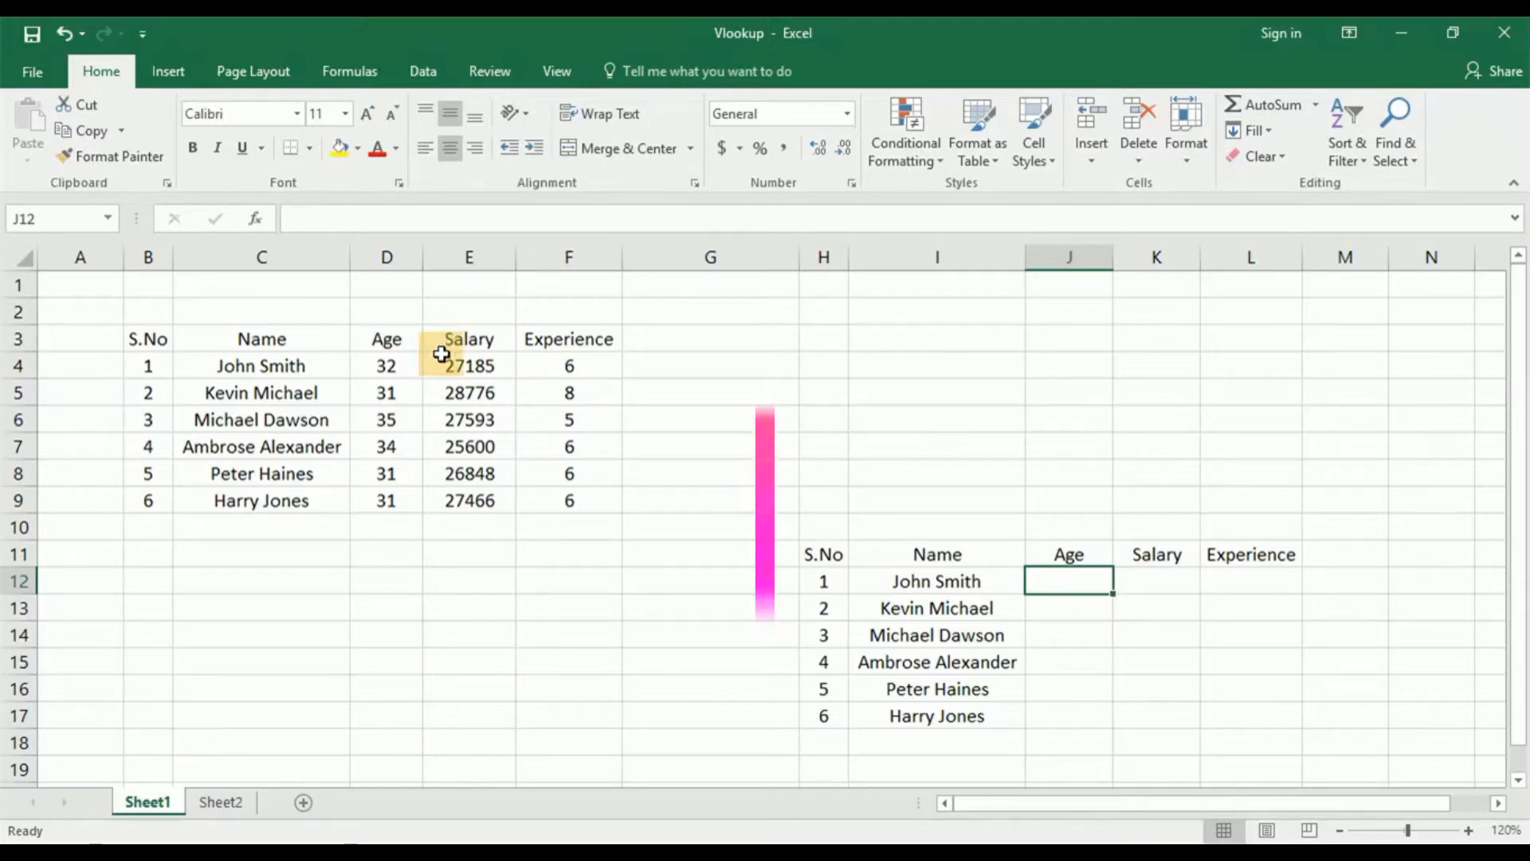
pyautogui.click(259, 225)
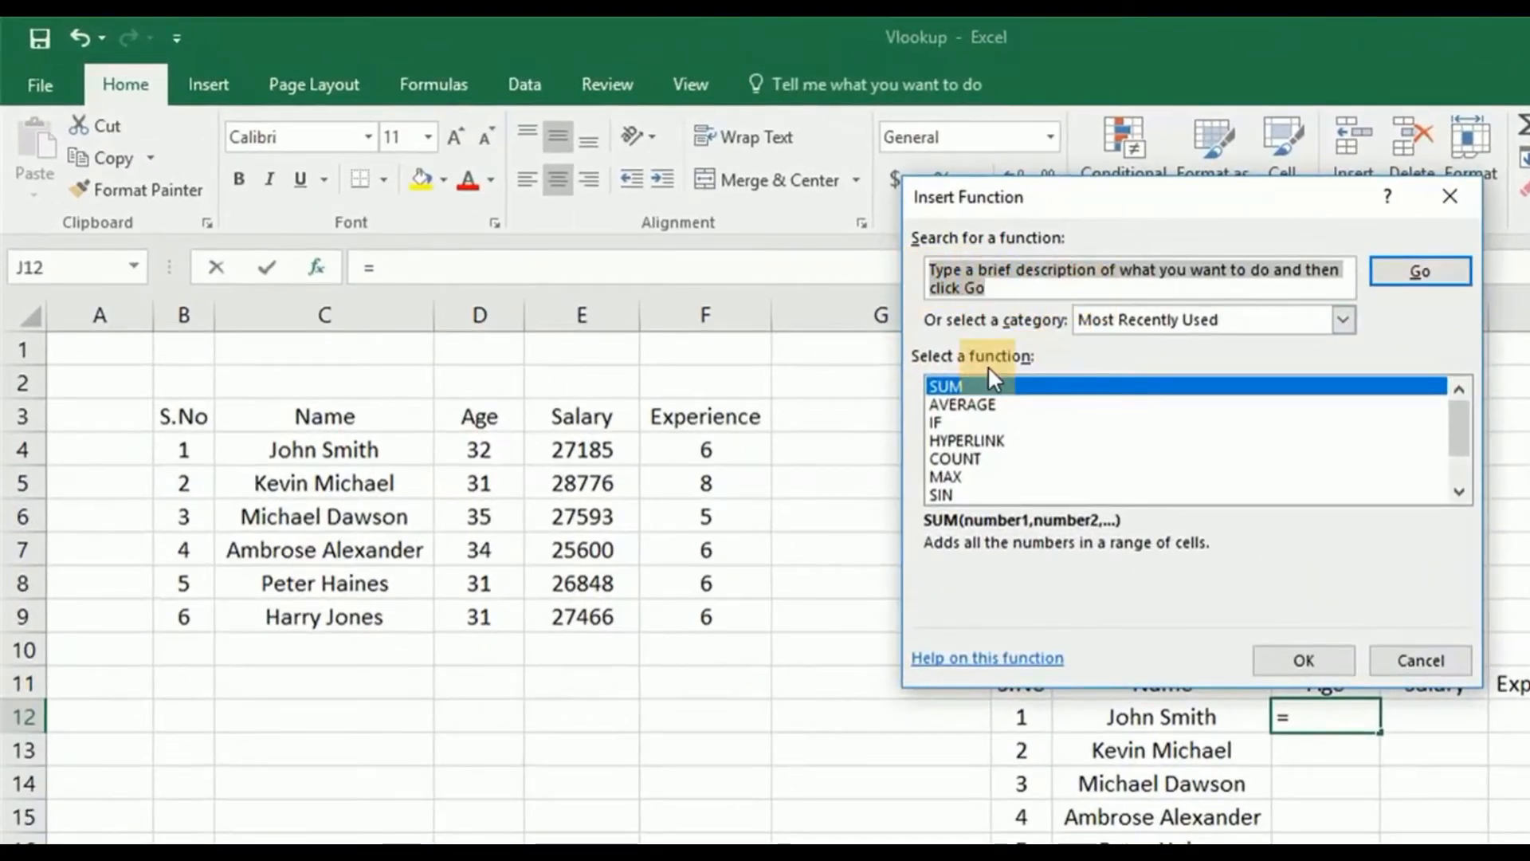
pyautogui.click(1004, 287)
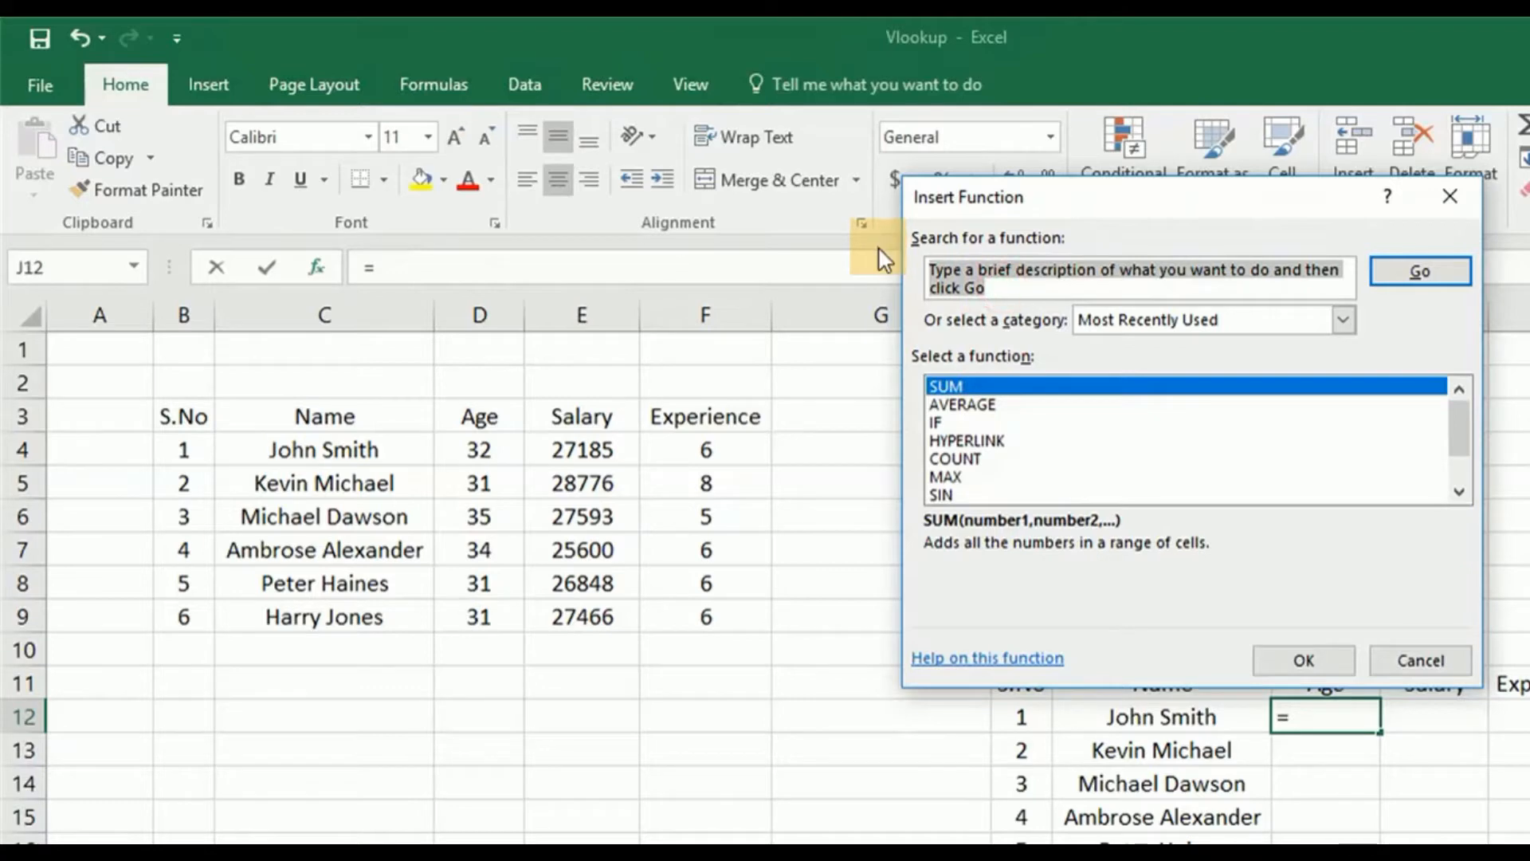
pyautogui.write('vlookup')
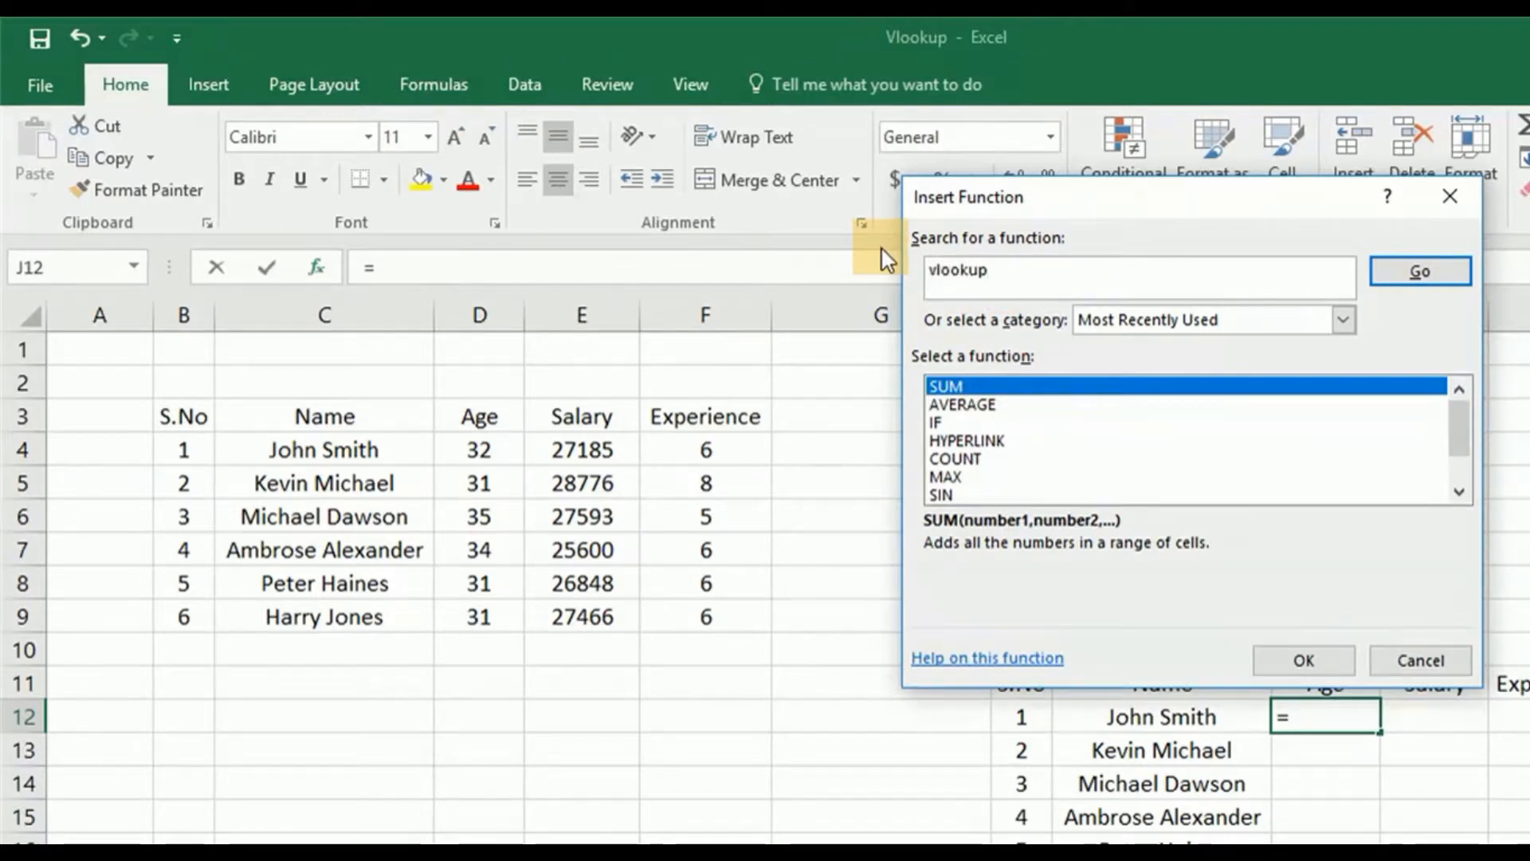
pyautogui.click(1426, 271)
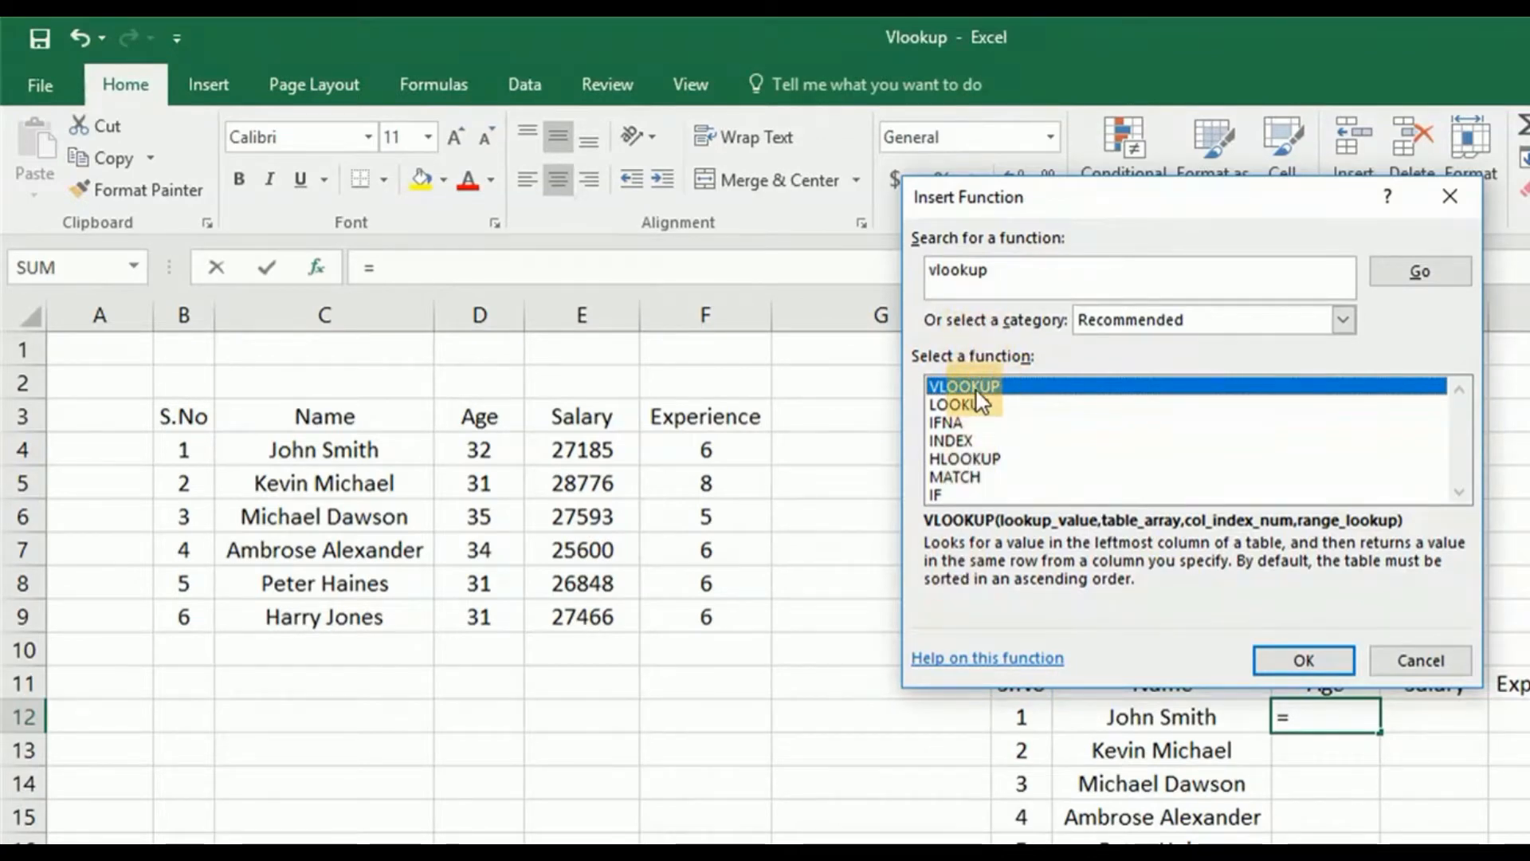
pyautogui.click(1301, 661)
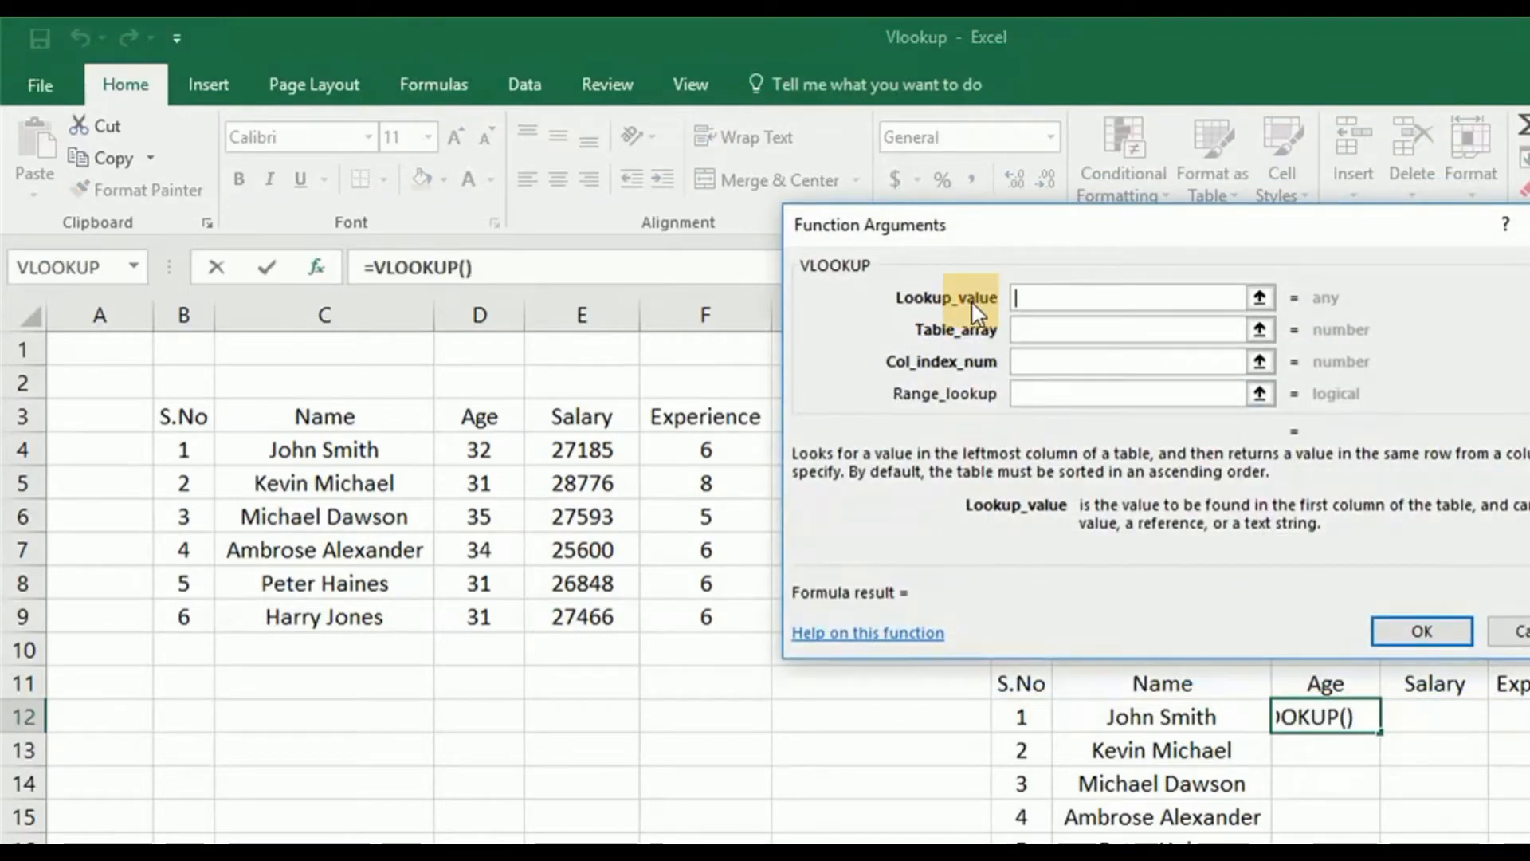
# - Set the VLOOKUP lookup value to name cell I12 and the table array to C3:F9
pyautogui.moveTo(1064, 236); pyautogui.dragTo(494, 349)
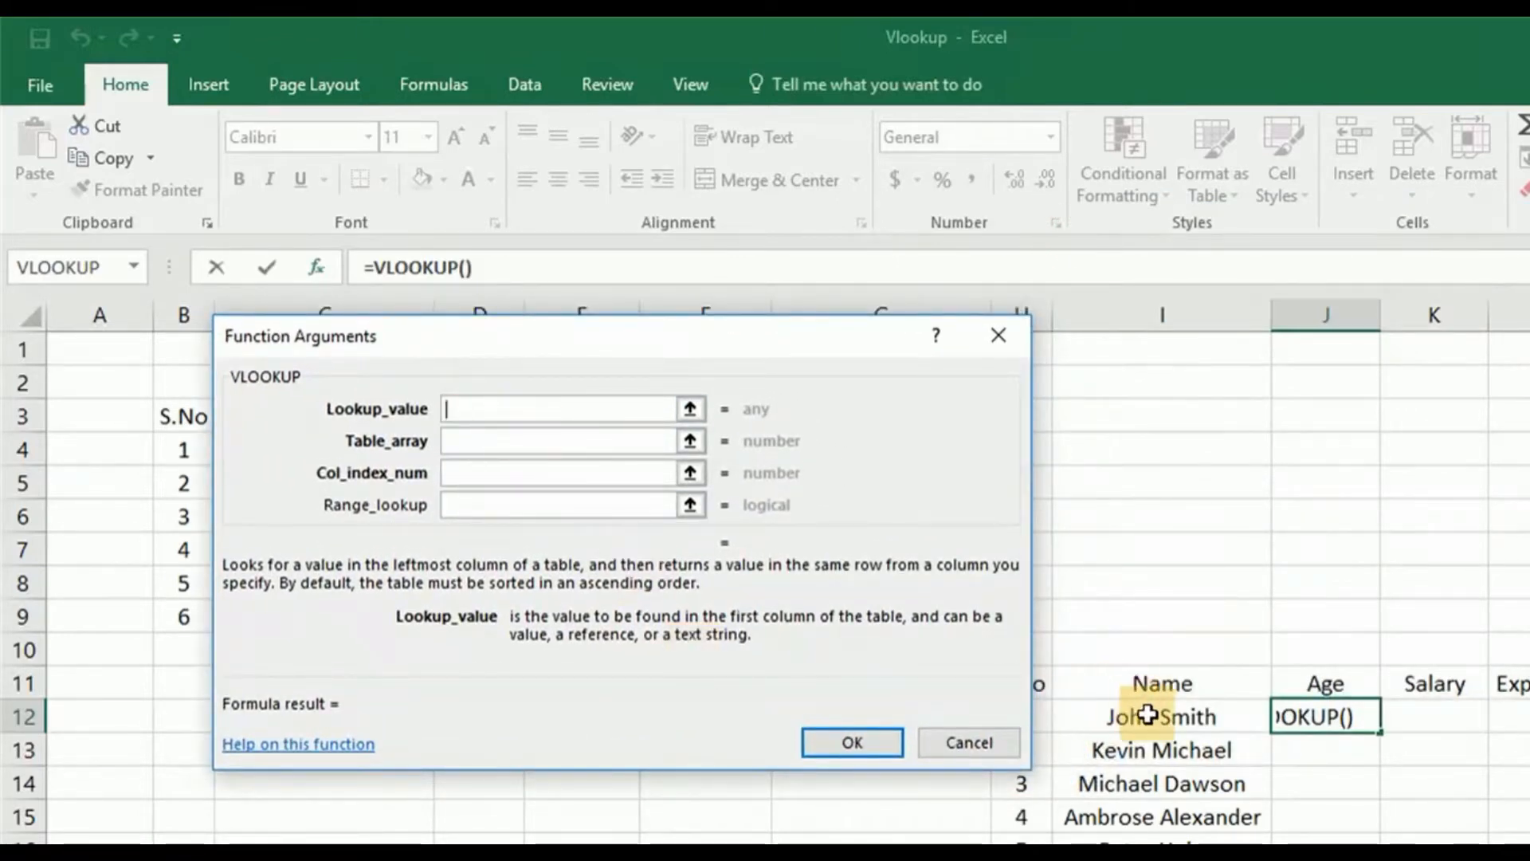
pyautogui.click(1148, 715)
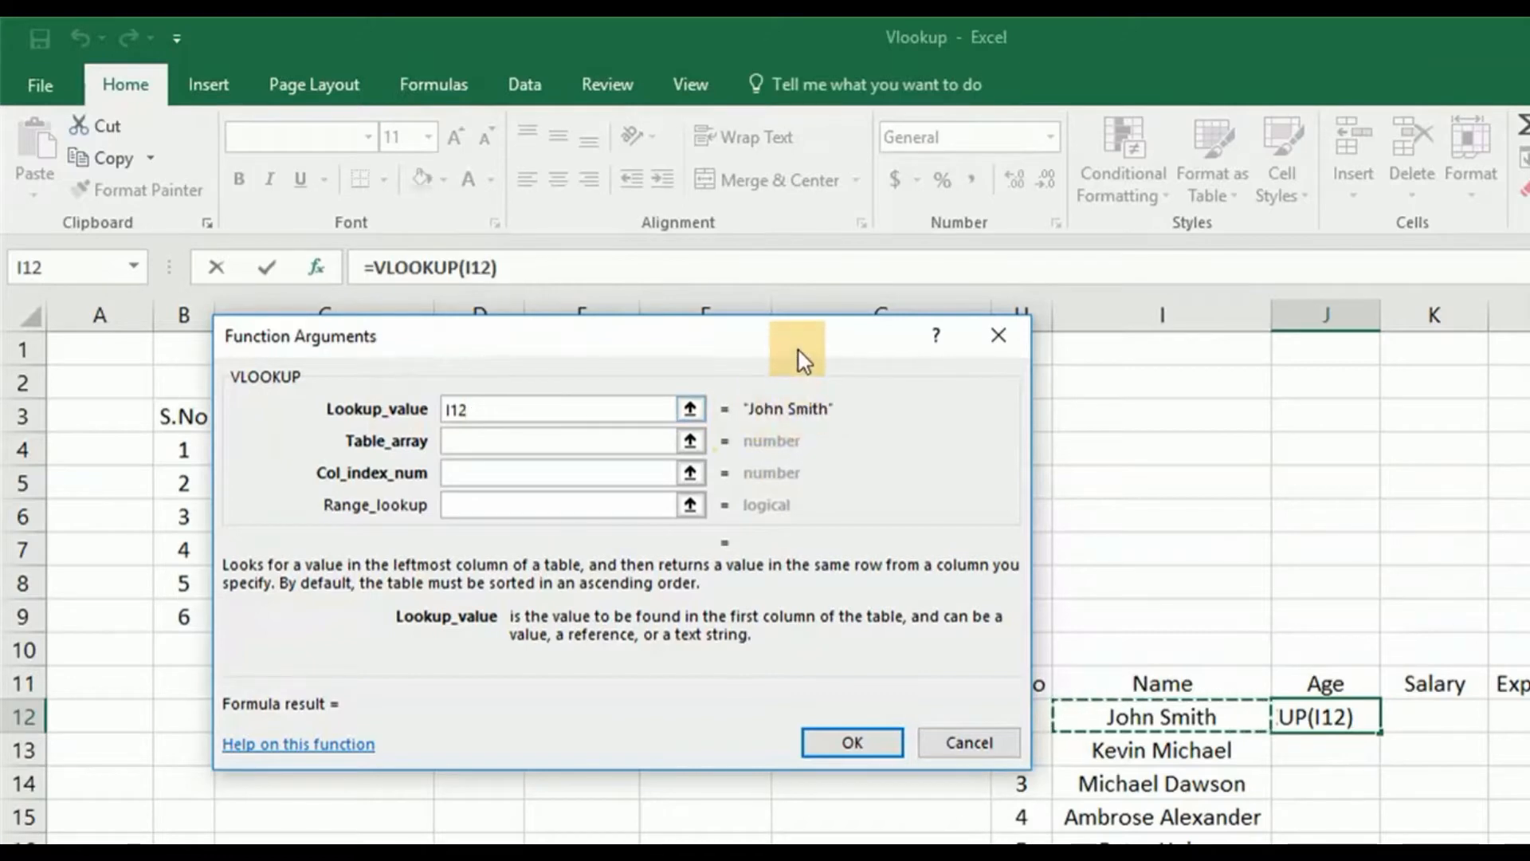
pyautogui.moveTo(803, 357); pyautogui.dragTo(1478, 343)
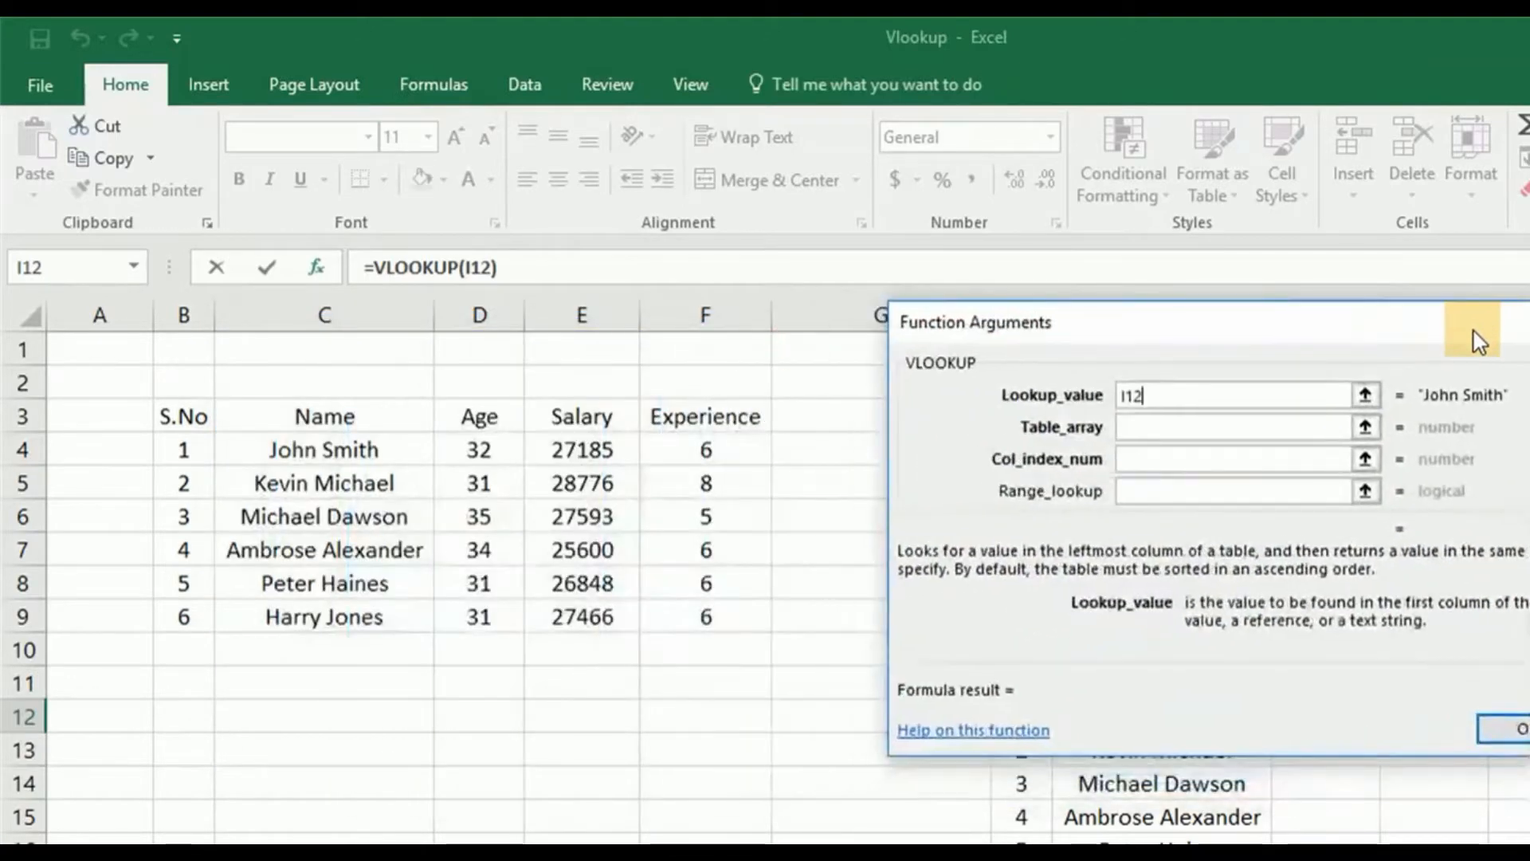
pyautogui.click(1148, 428)
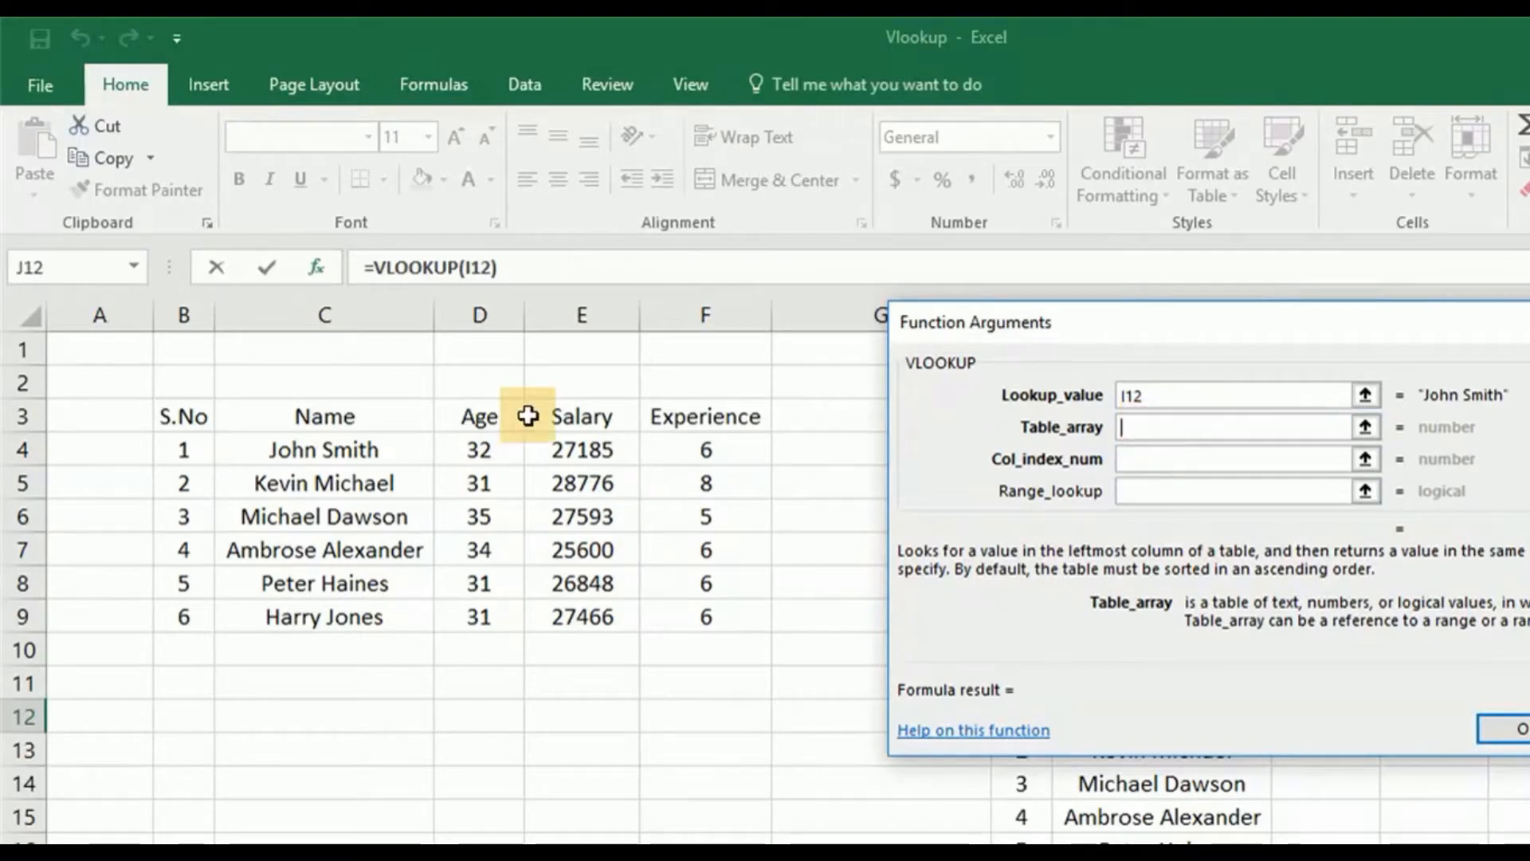
pyautogui.moveTo(247, 414); pyautogui.dragTo(722, 620)
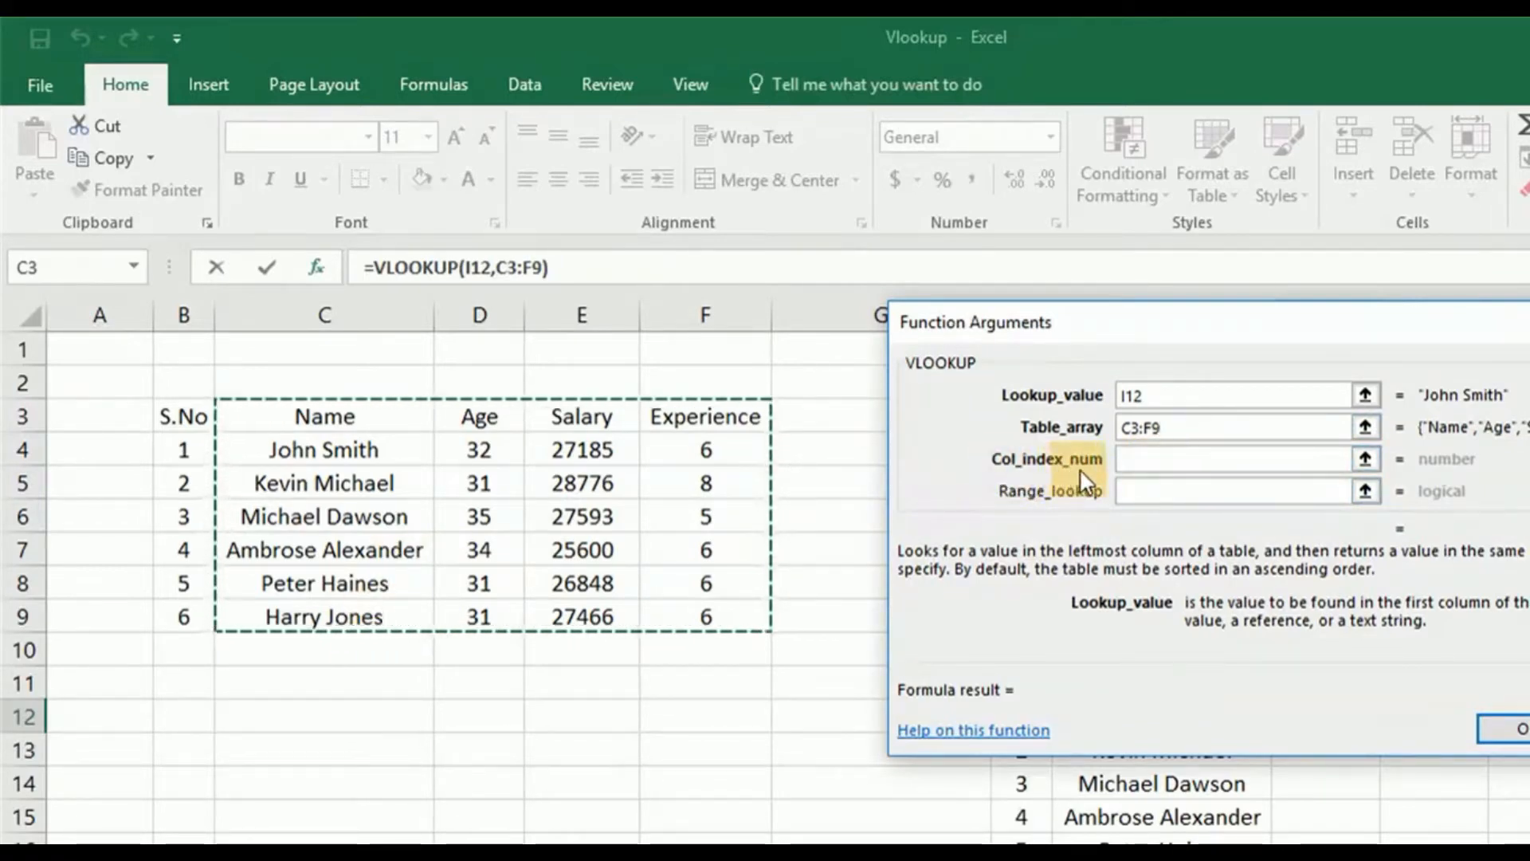
# - Set the VLOOKUP column index number to 2 for the Age column
pyautogui.click(1185, 461)
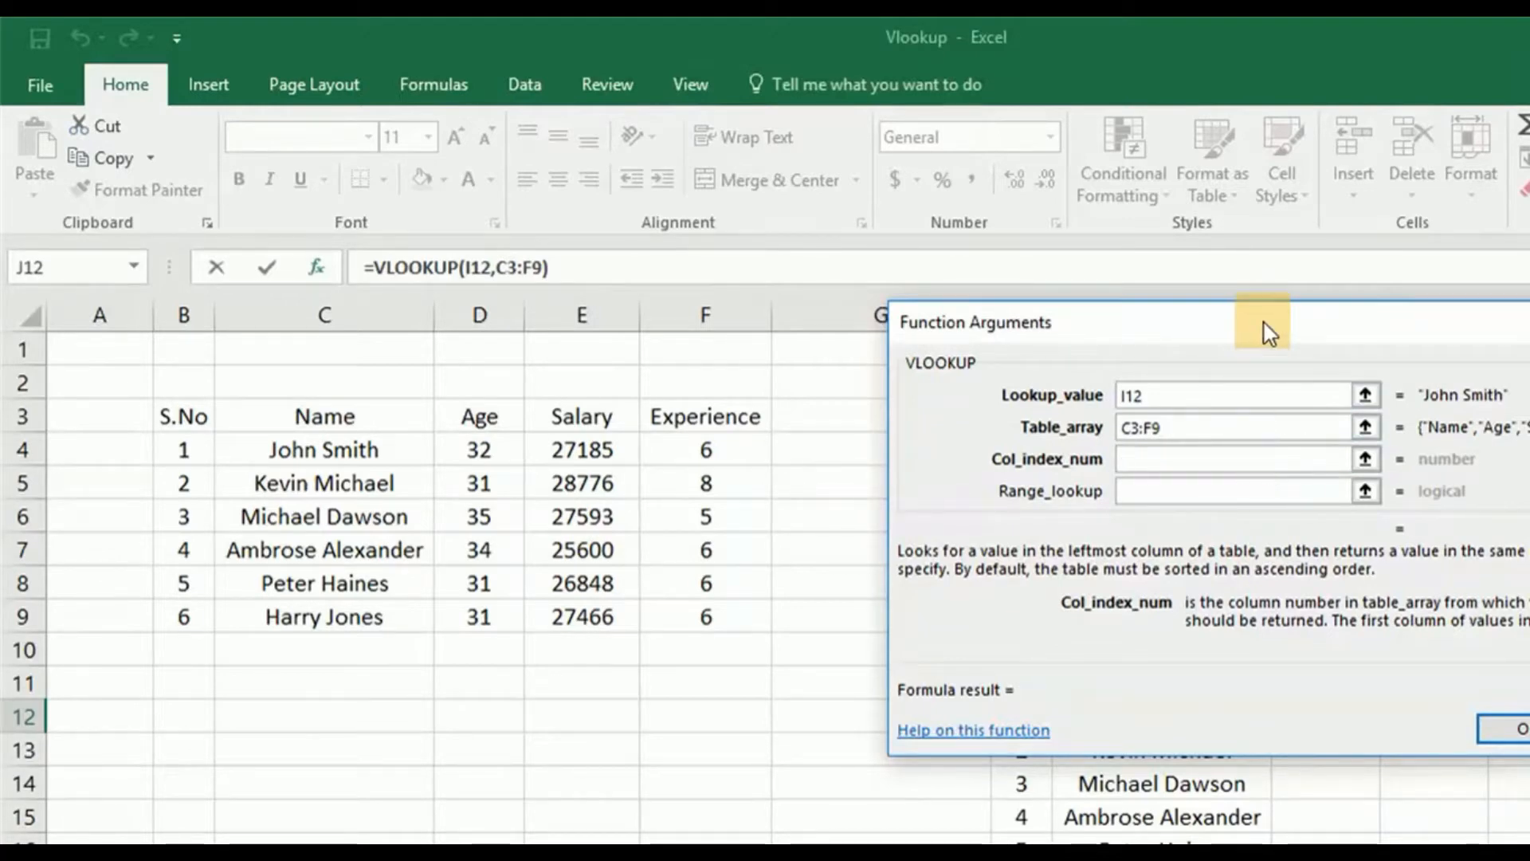
pyautogui.moveTo(1262, 322); pyautogui.dragTo(1186, 390)
pyautogui.moveTo(829, 650); pyautogui.dragTo(694, 667)
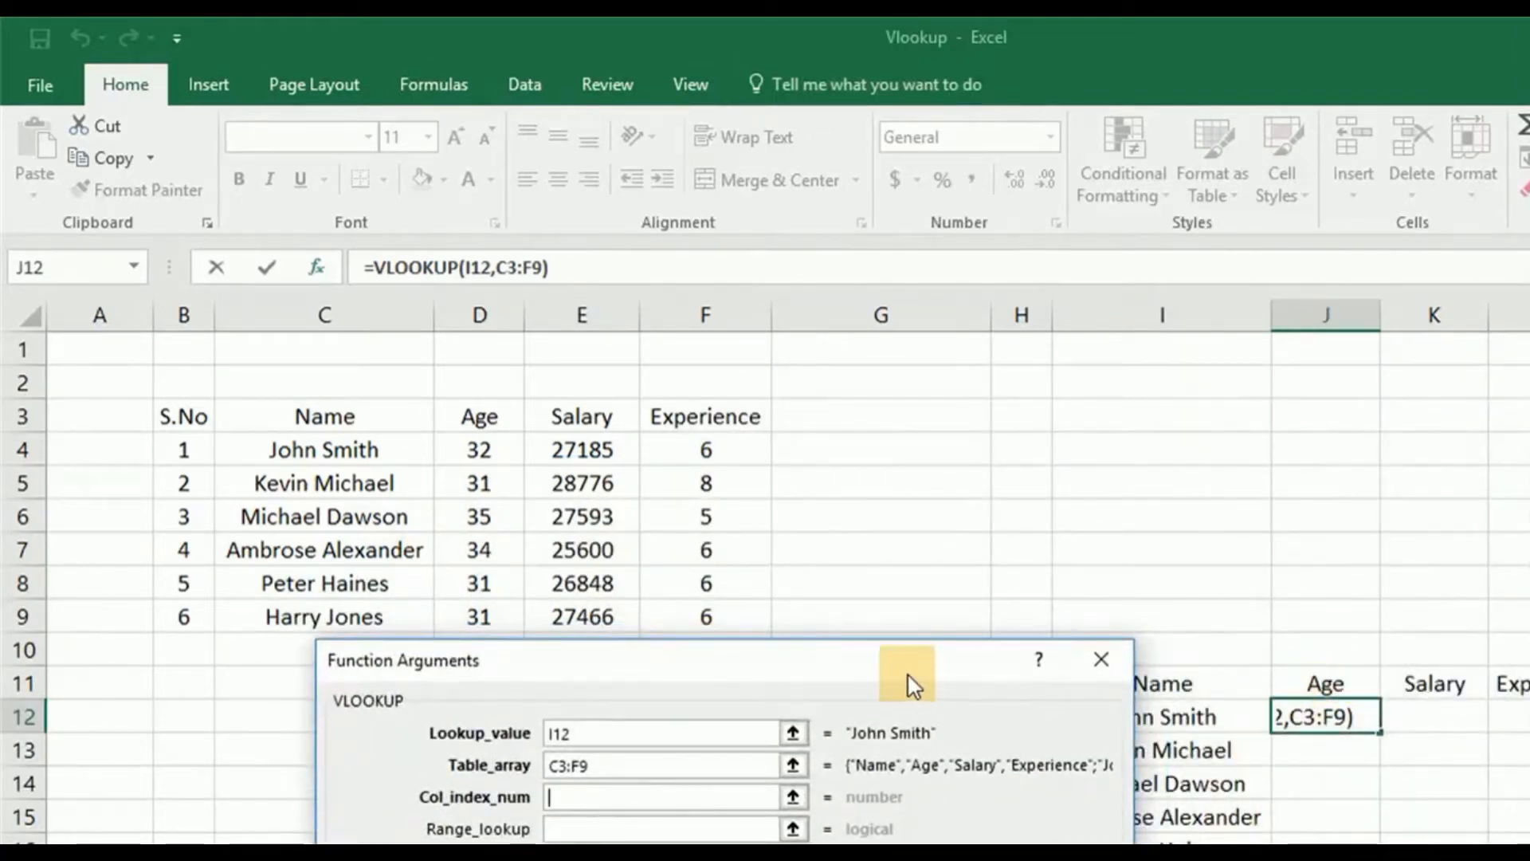
pyautogui.moveTo(905, 666); pyautogui.dragTo(1504, 760)
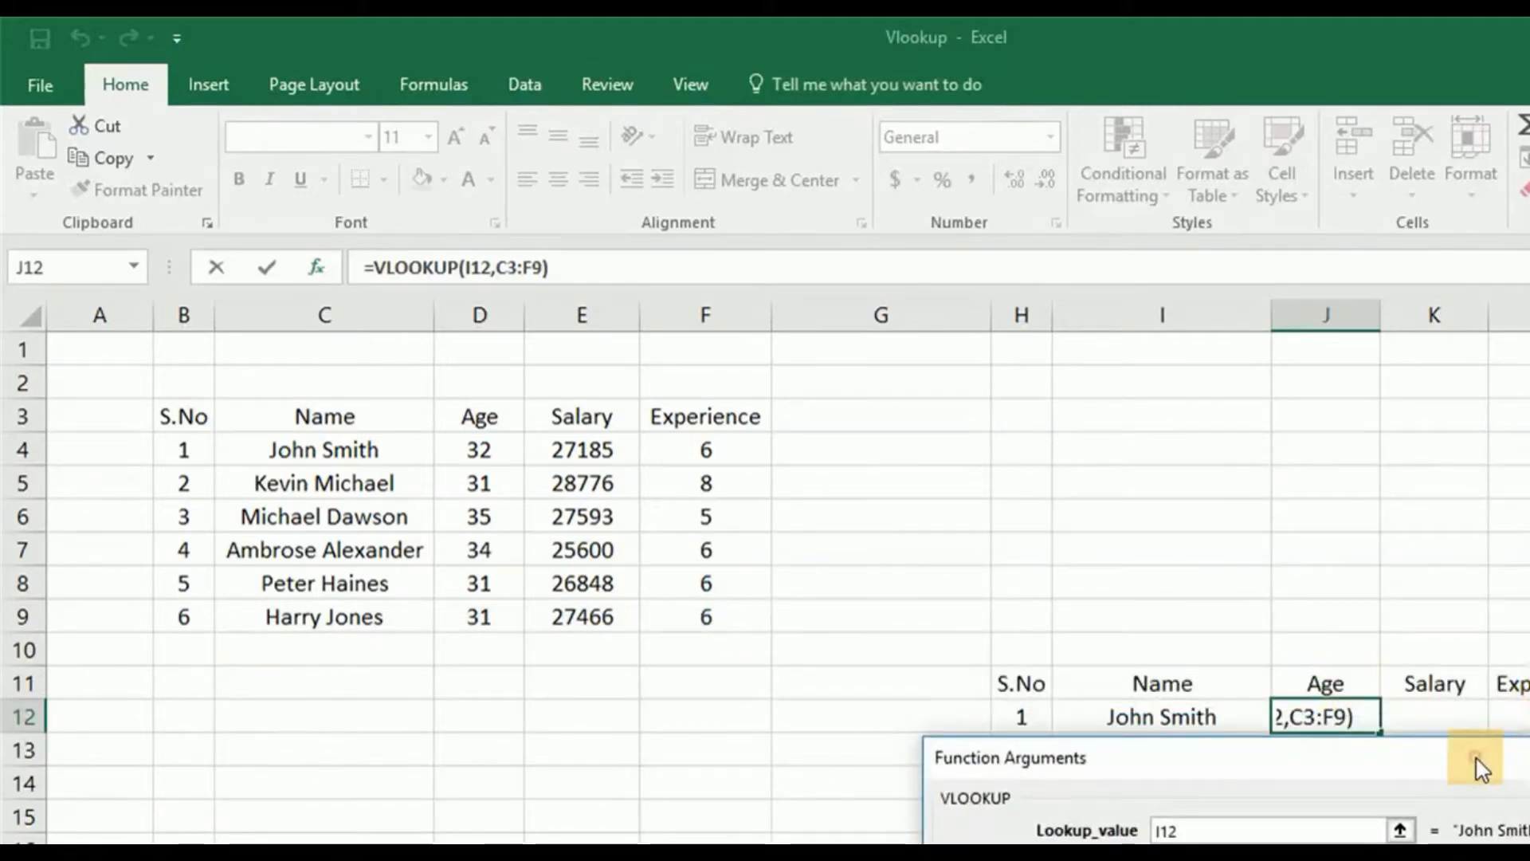
pyautogui.moveTo(1481, 768); pyautogui.dragTo(1473, 400)
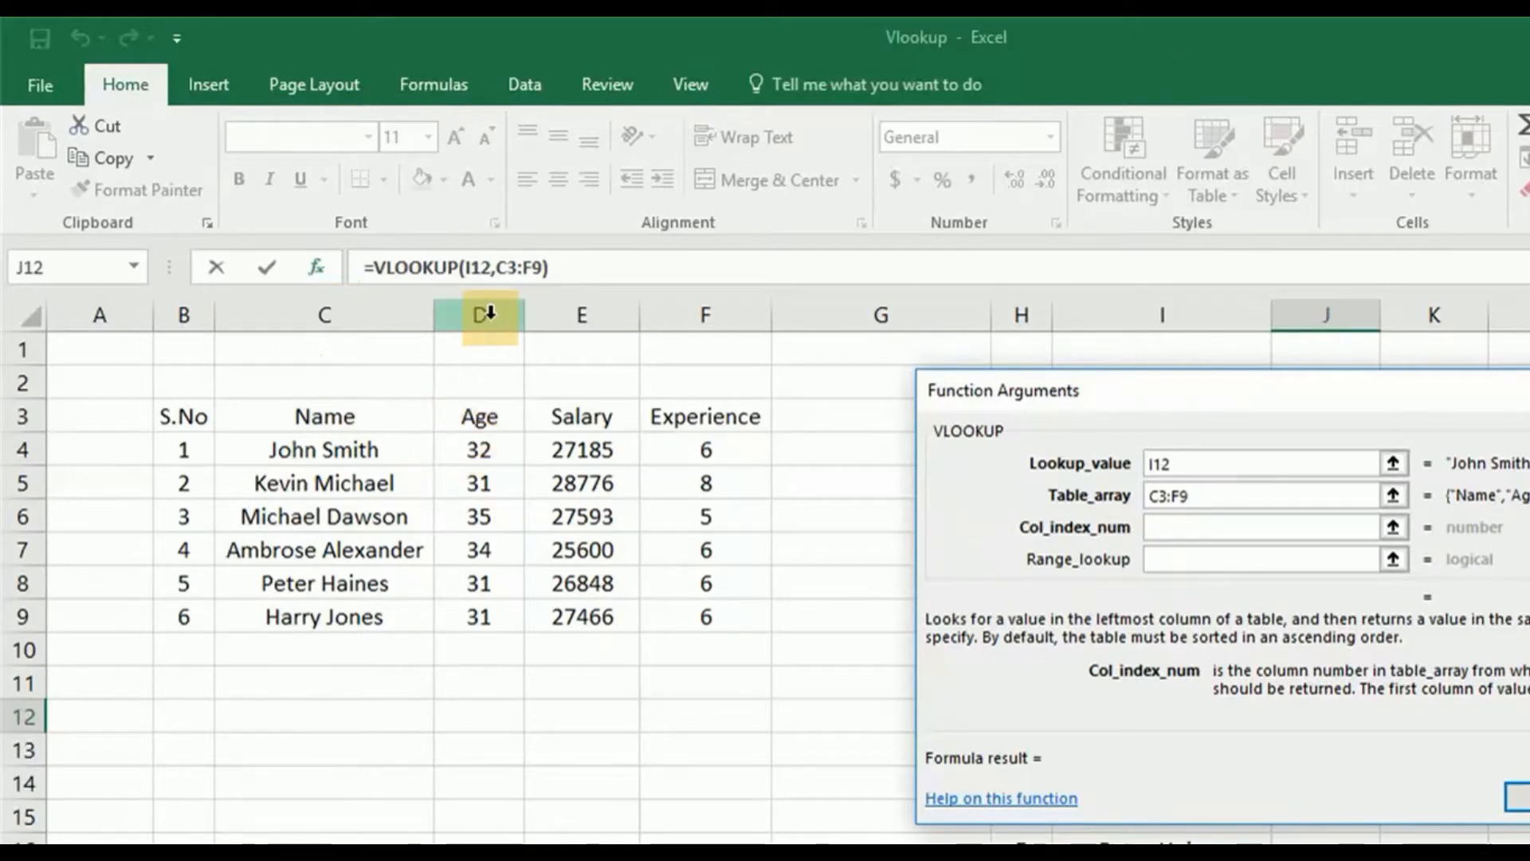
pyautogui.click(1225, 529)
pyautogui.write('2')
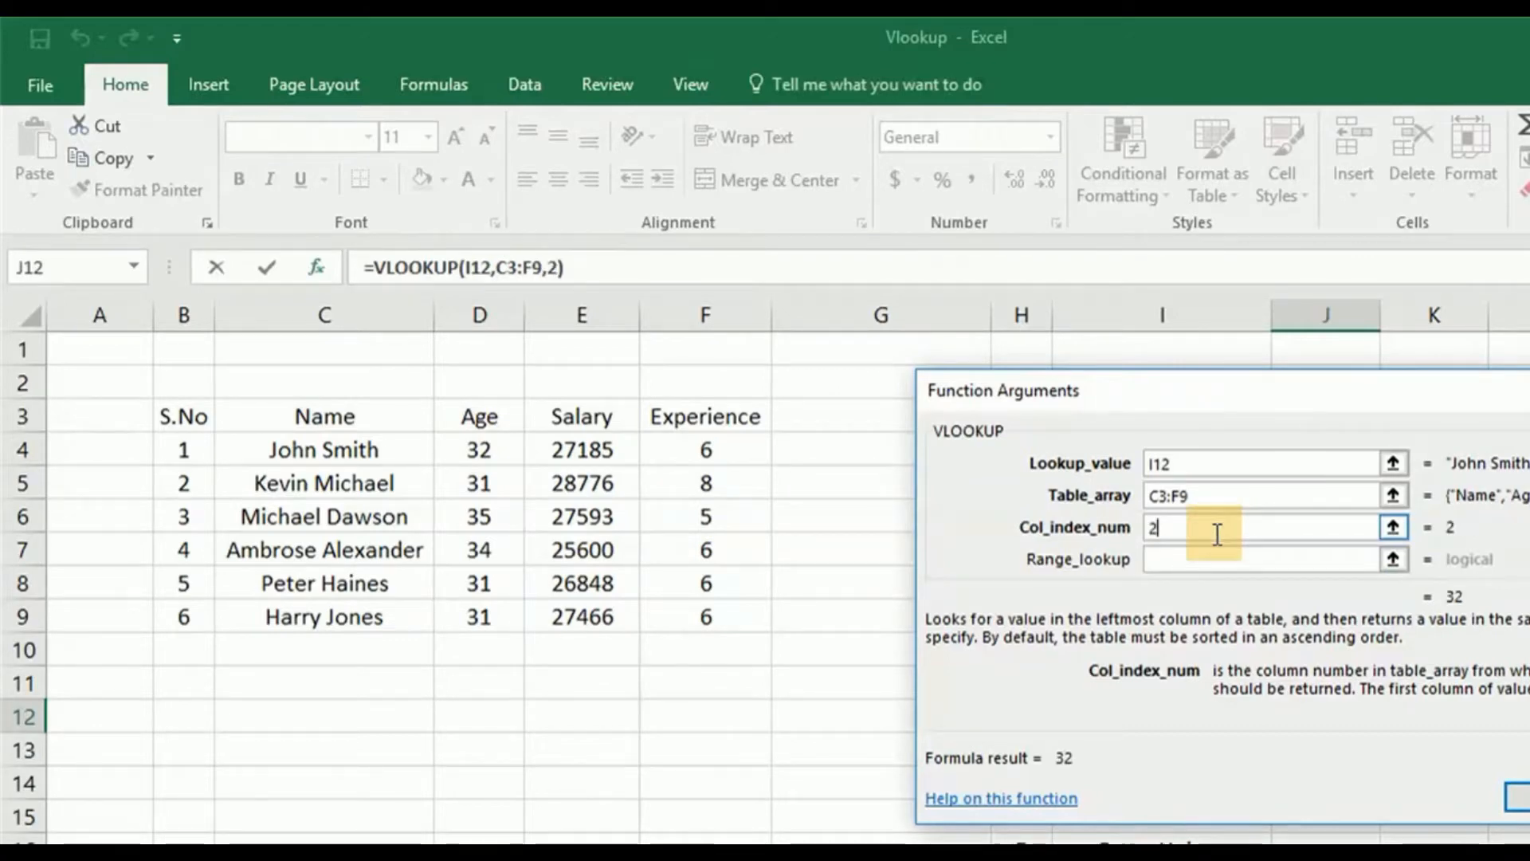
# - Set the range lookup to False for an exact match and complete the VLOOKUP formula in J12
pyautogui.click(1217, 558)
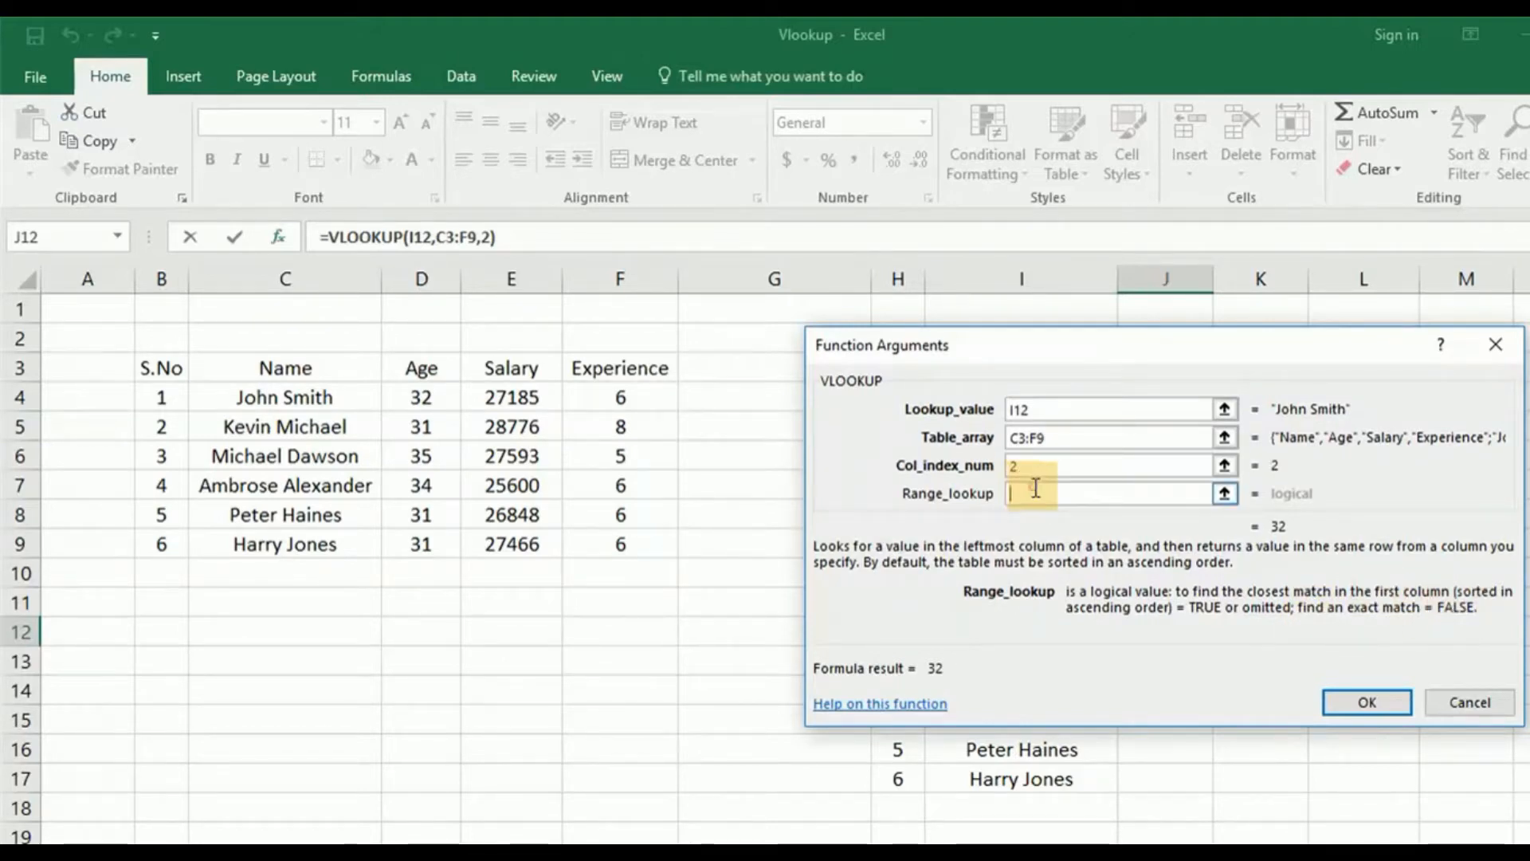
pyautogui.write('Fal')
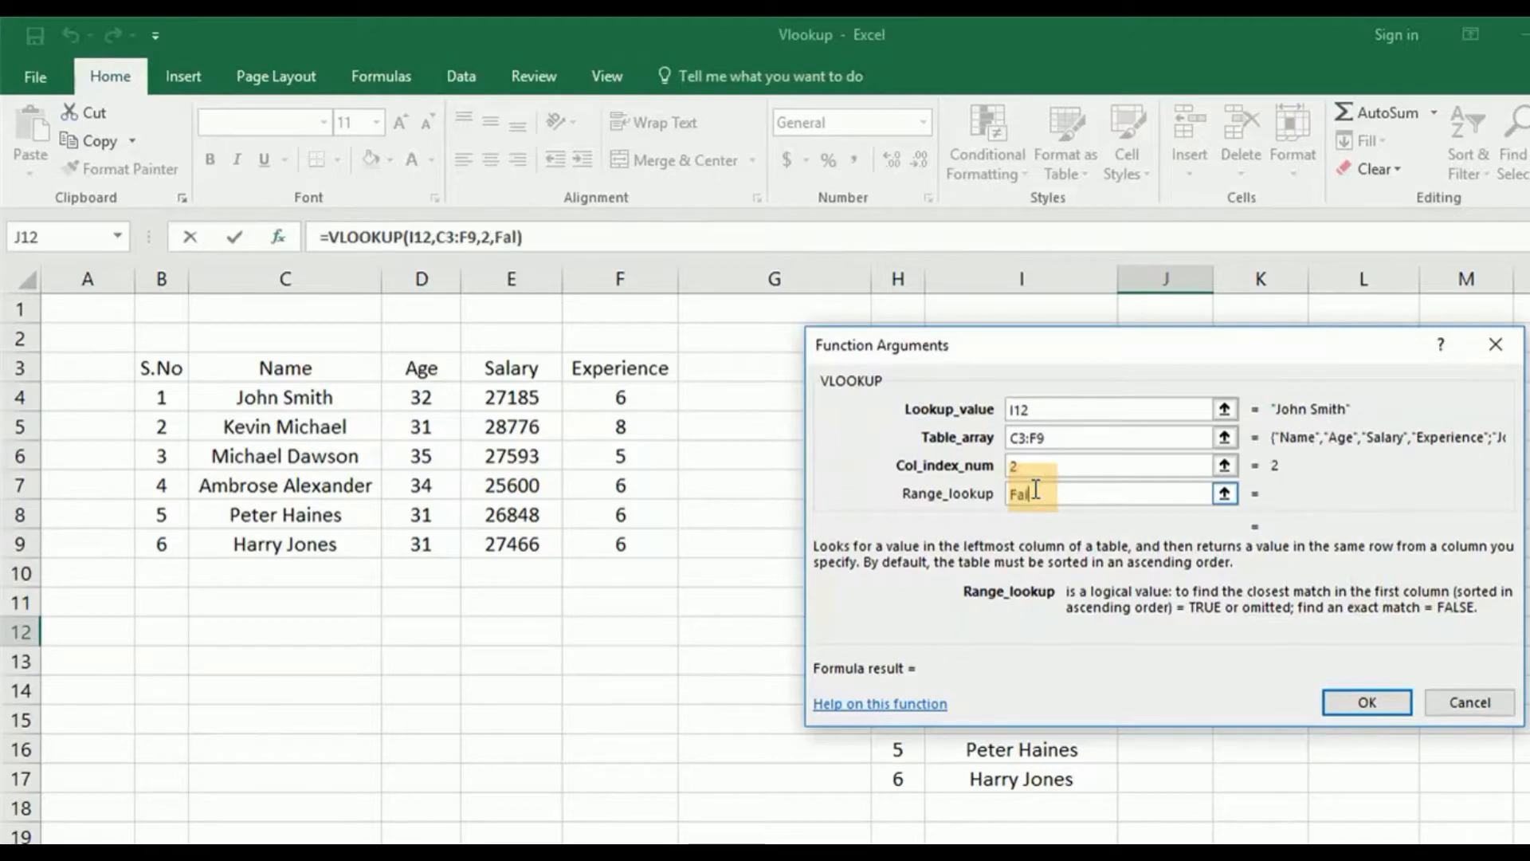
pyautogui.write('se')
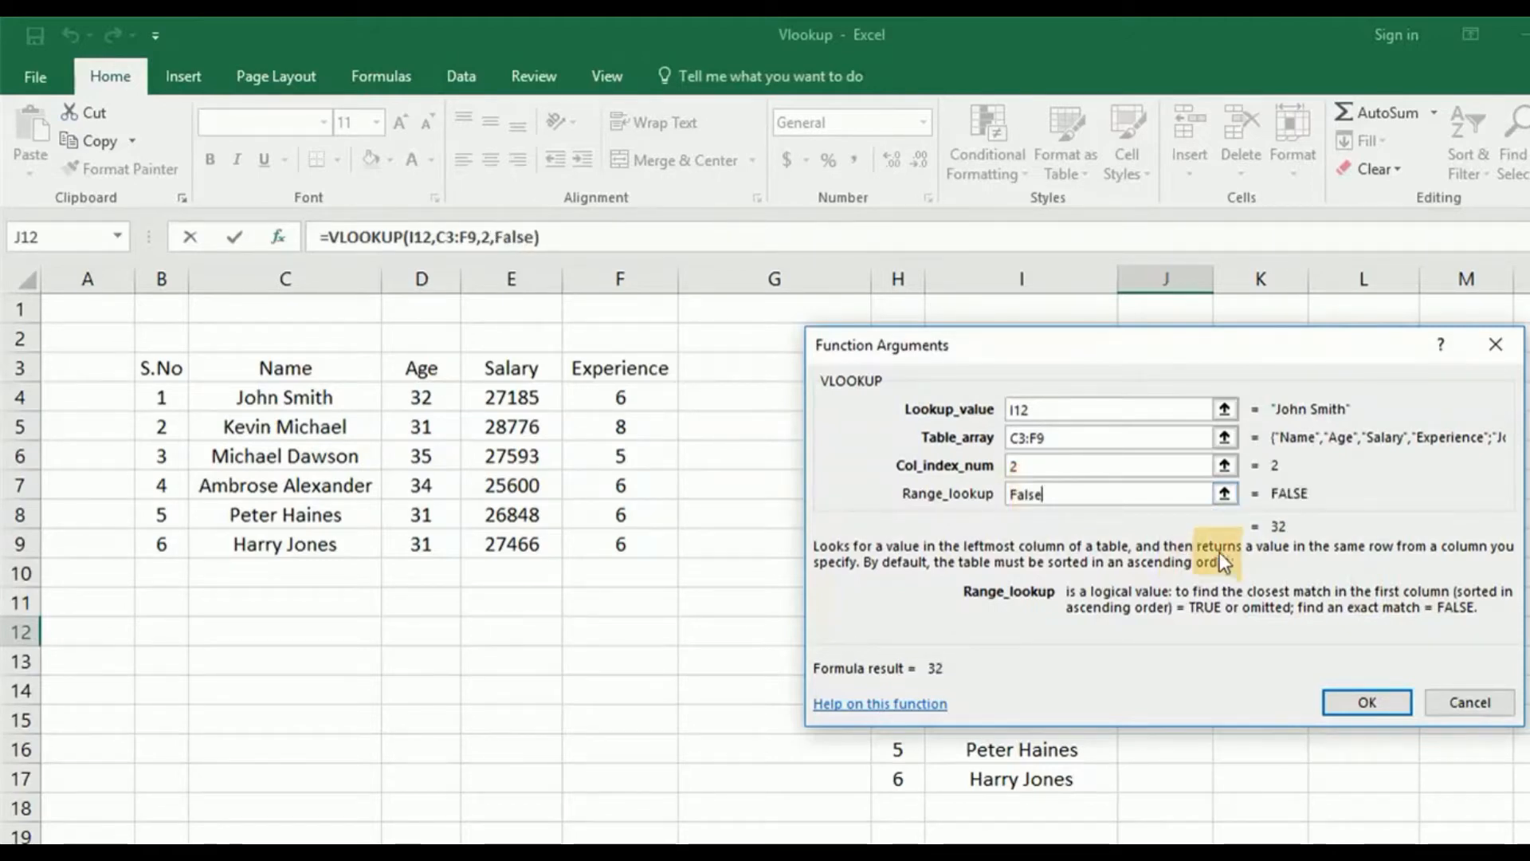
pyautogui.click(1361, 701)
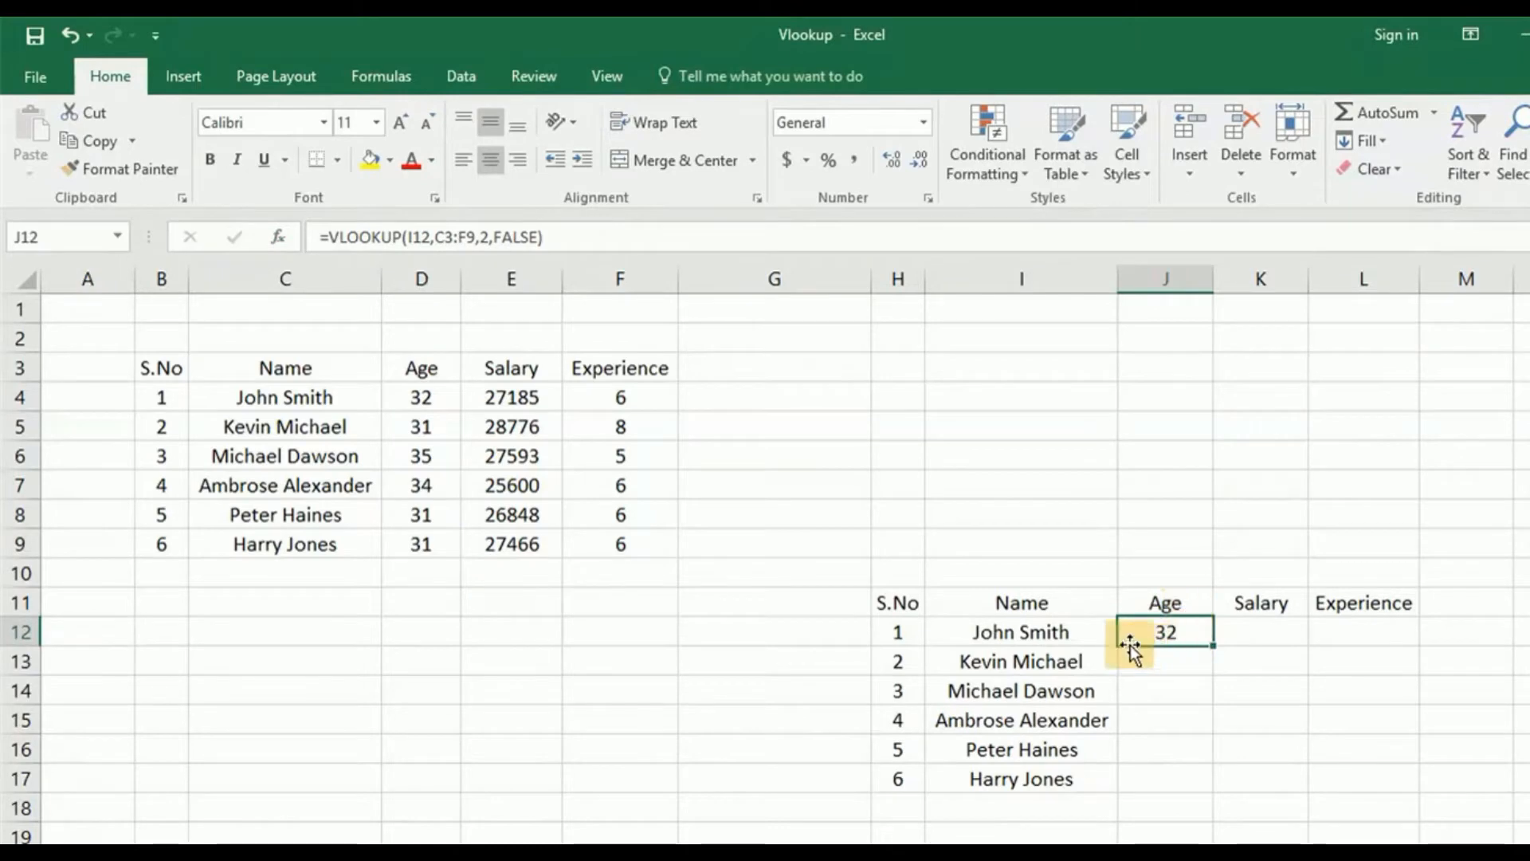
# - Compare the Age result in J12 with source cell D4 and review the VLOOKUP formula behind it
pyautogui.click(407, 404)
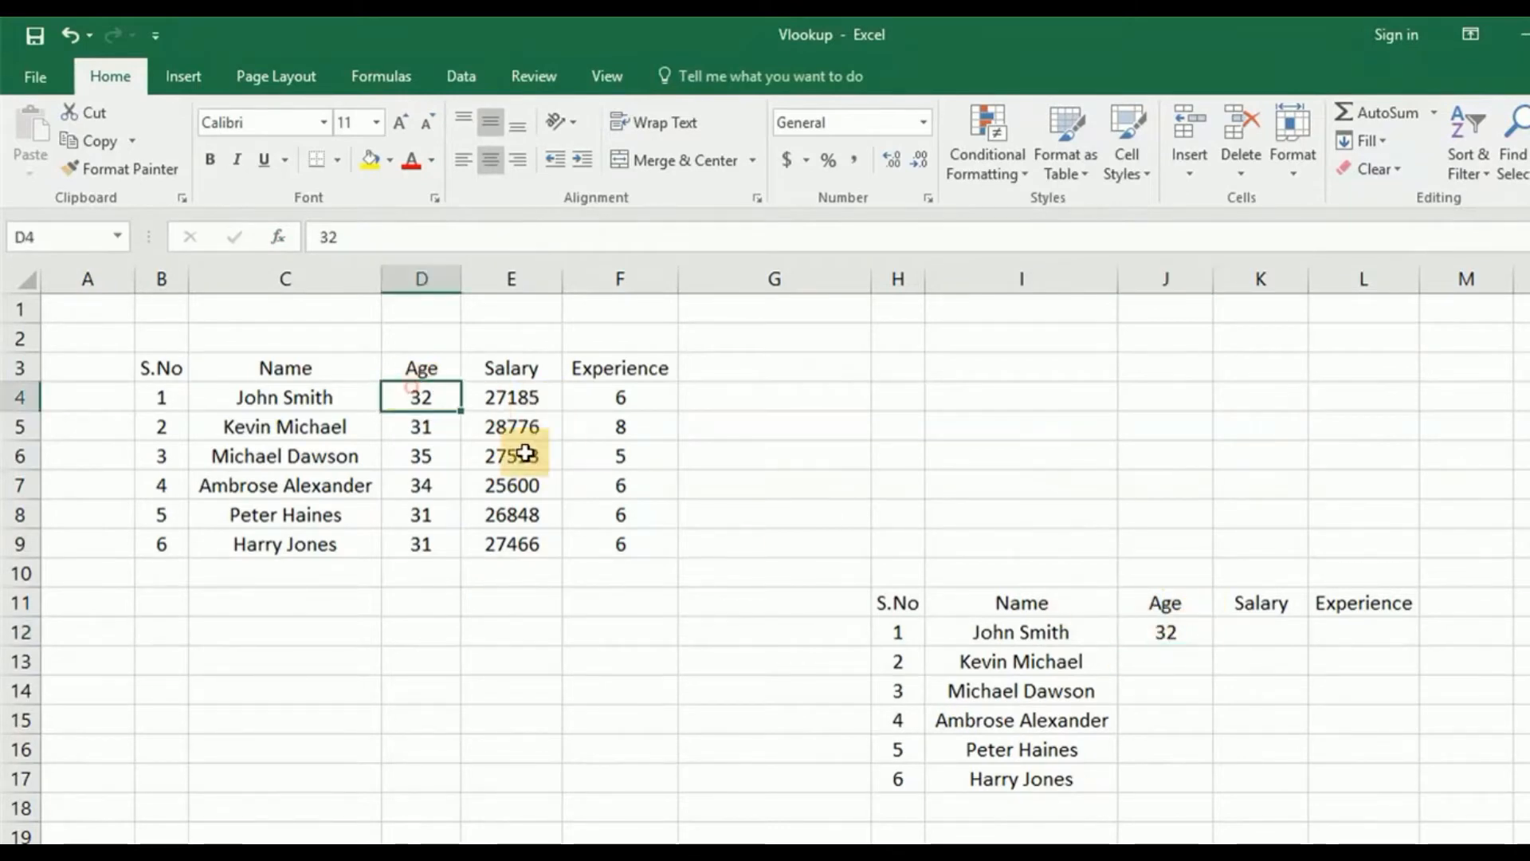
pyautogui.click(1172, 636)
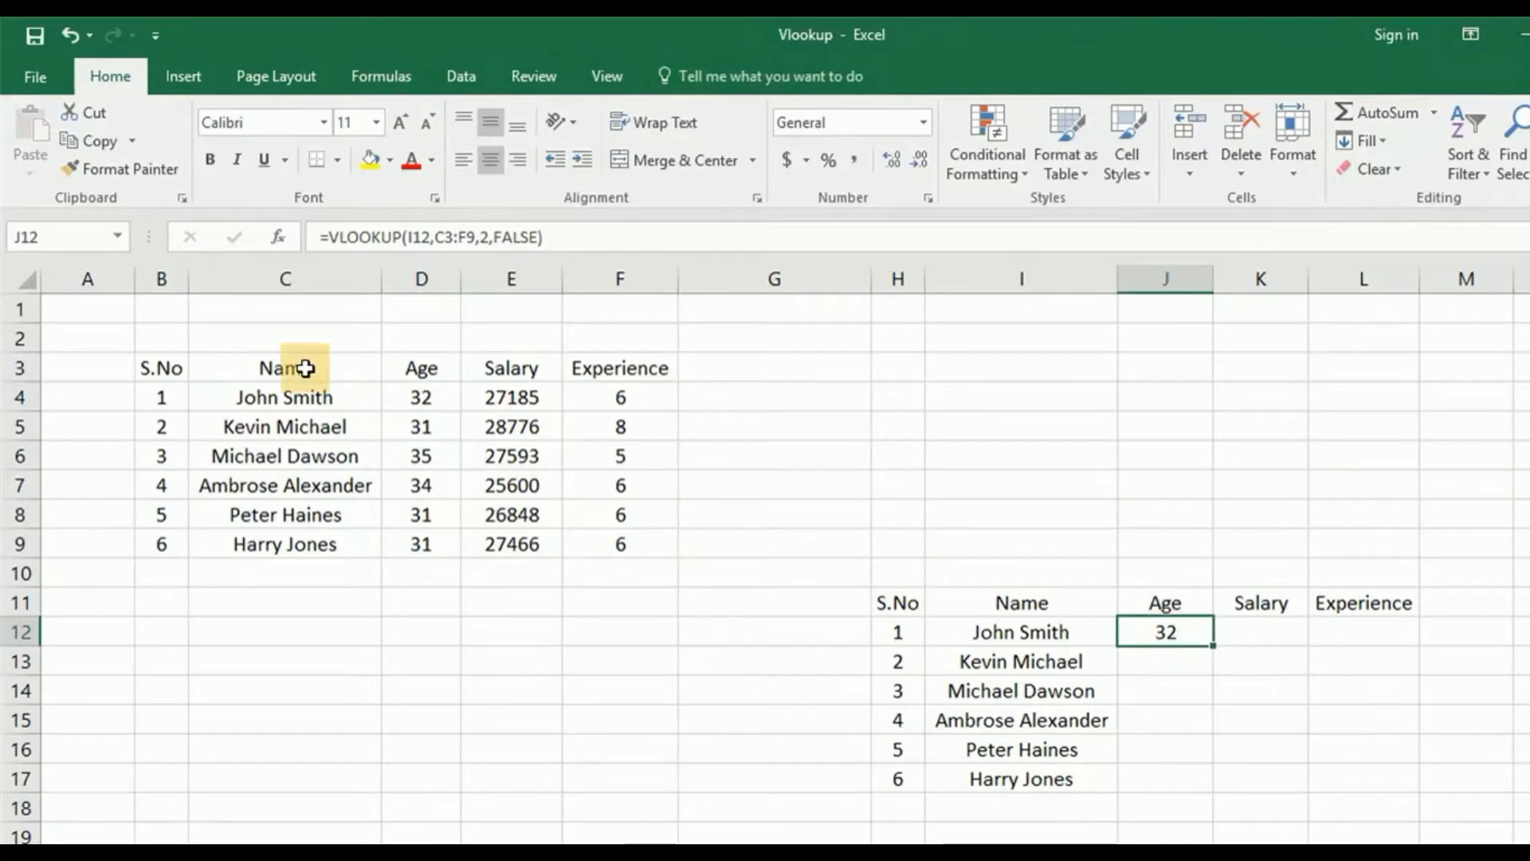
pyautogui.moveTo(331, 238); pyautogui.dragTo(564, 243)
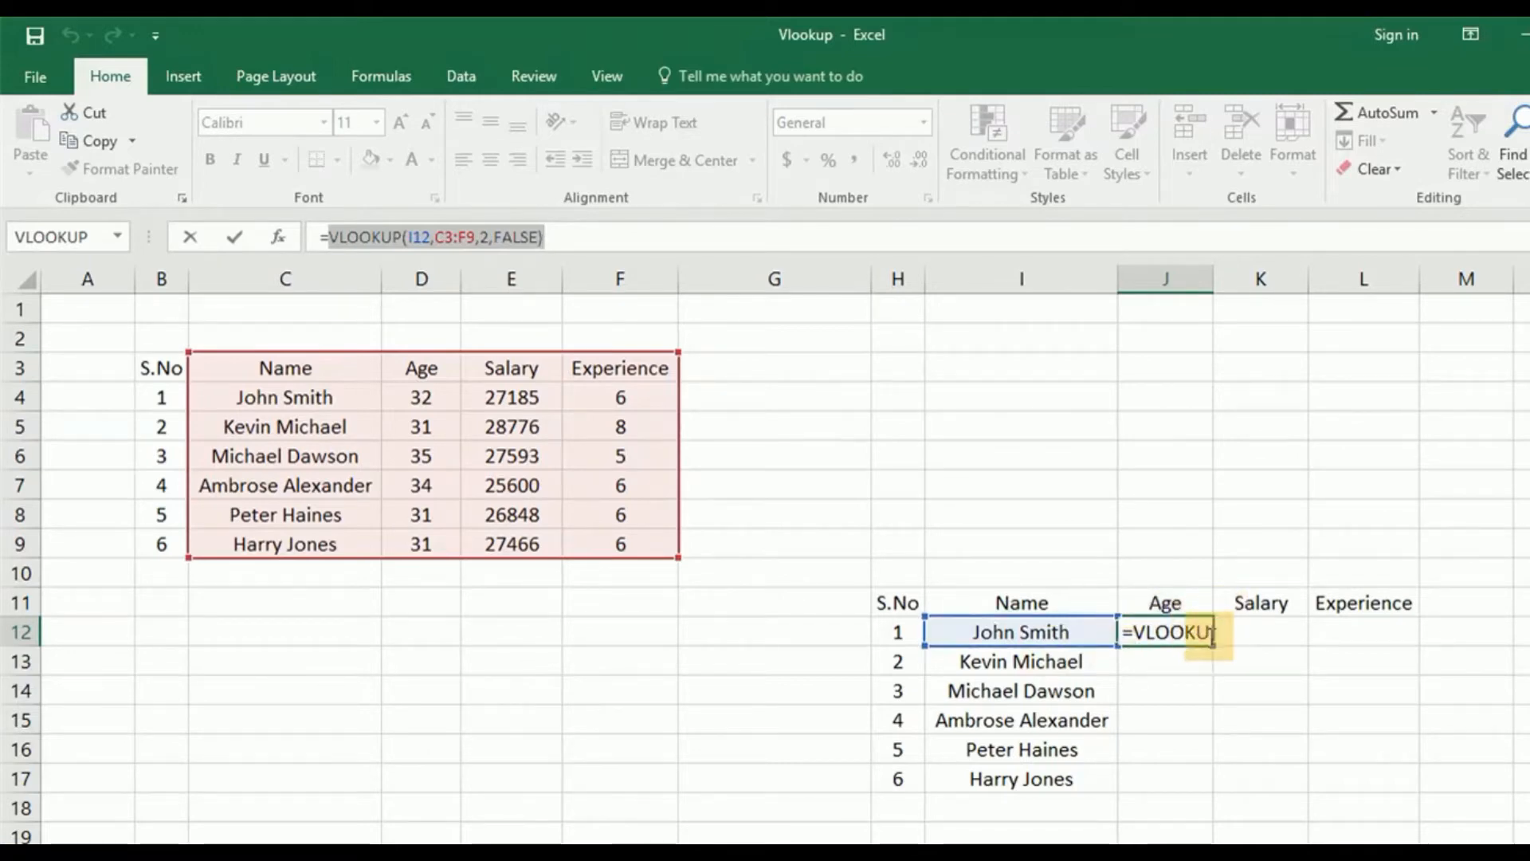
pyautogui.click(608, 237)
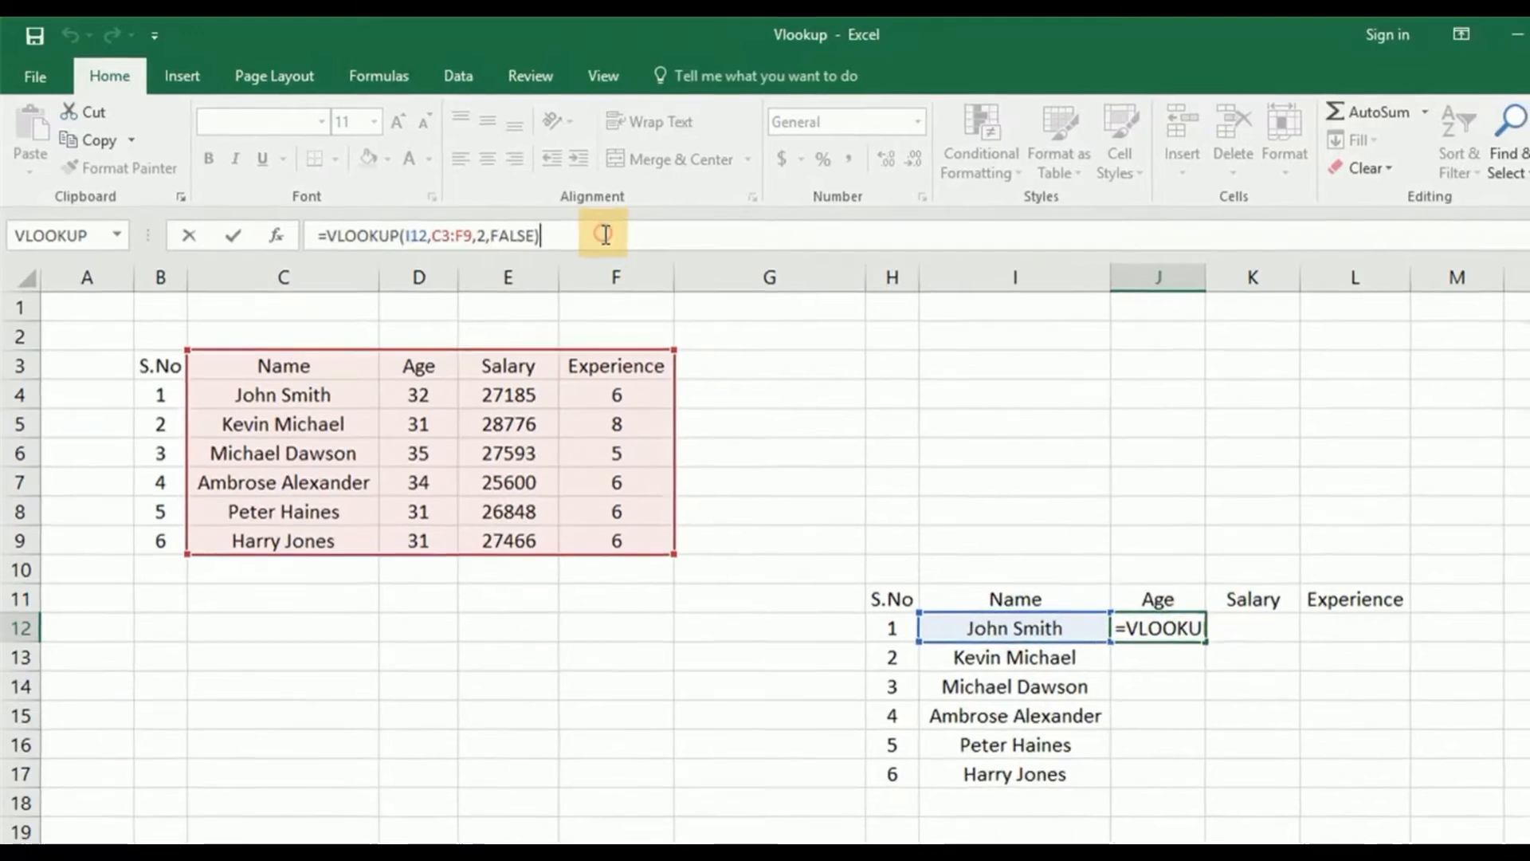
pyautogui.press('Return')
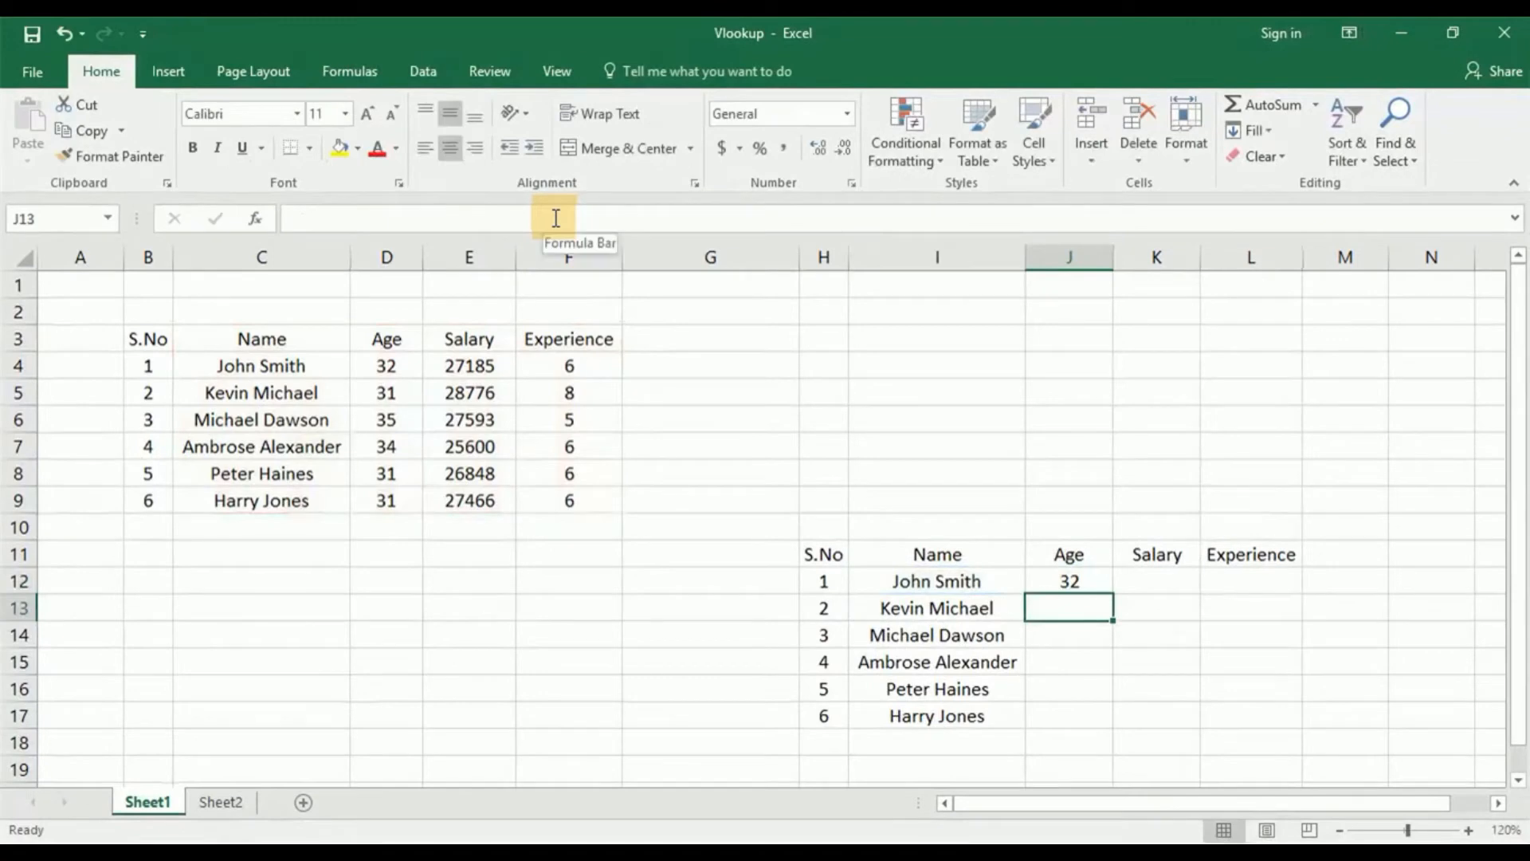
pyautogui.click(1070, 582)
# - Start a VLOOKUP formula directly in Salary cell K12 of the second table
pyautogui.click(1140, 581)
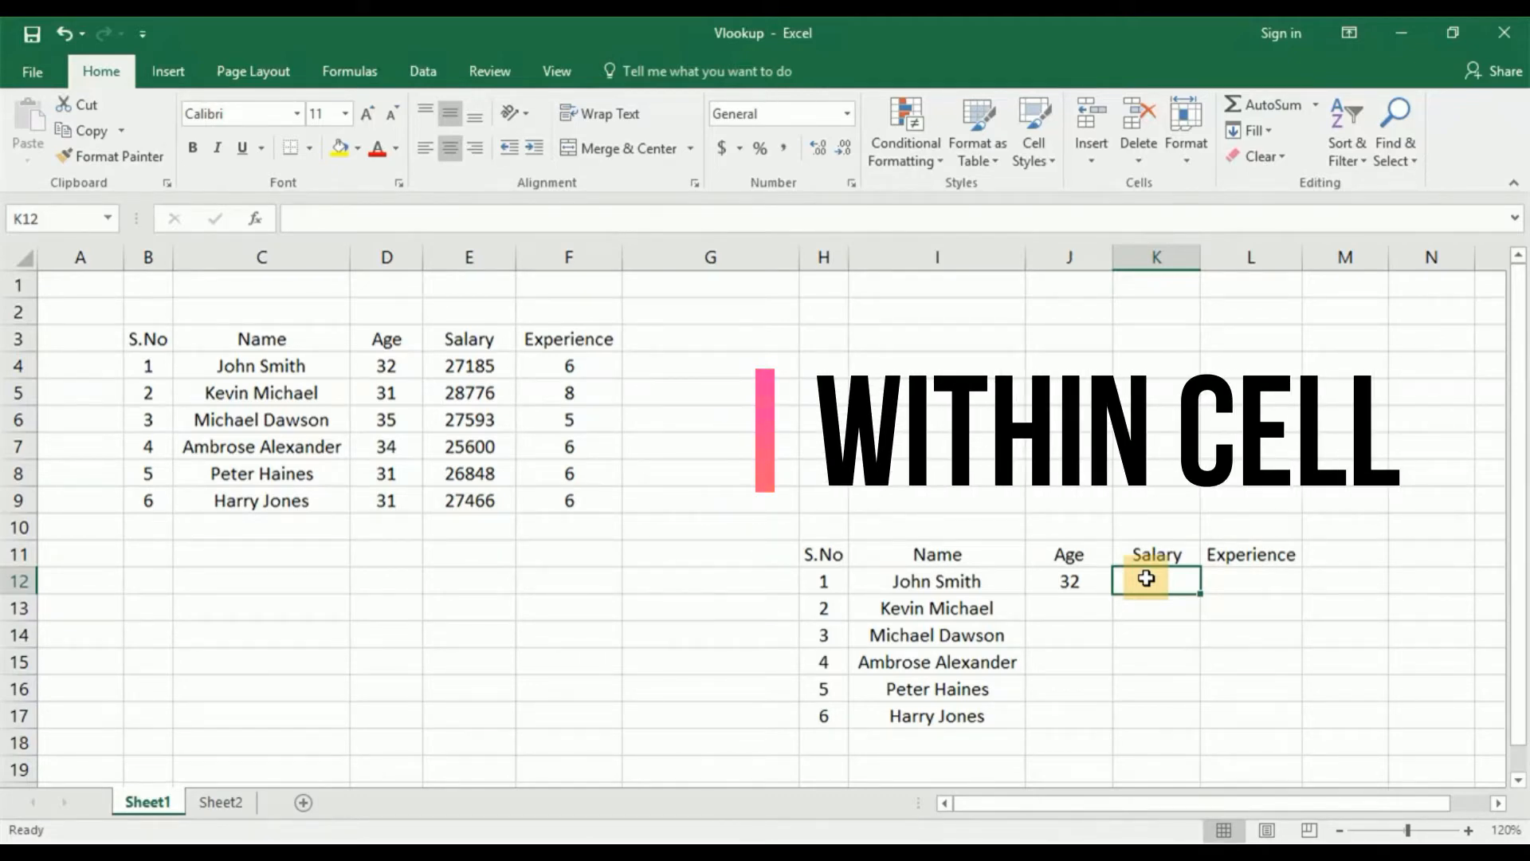
pyautogui.write('=l')
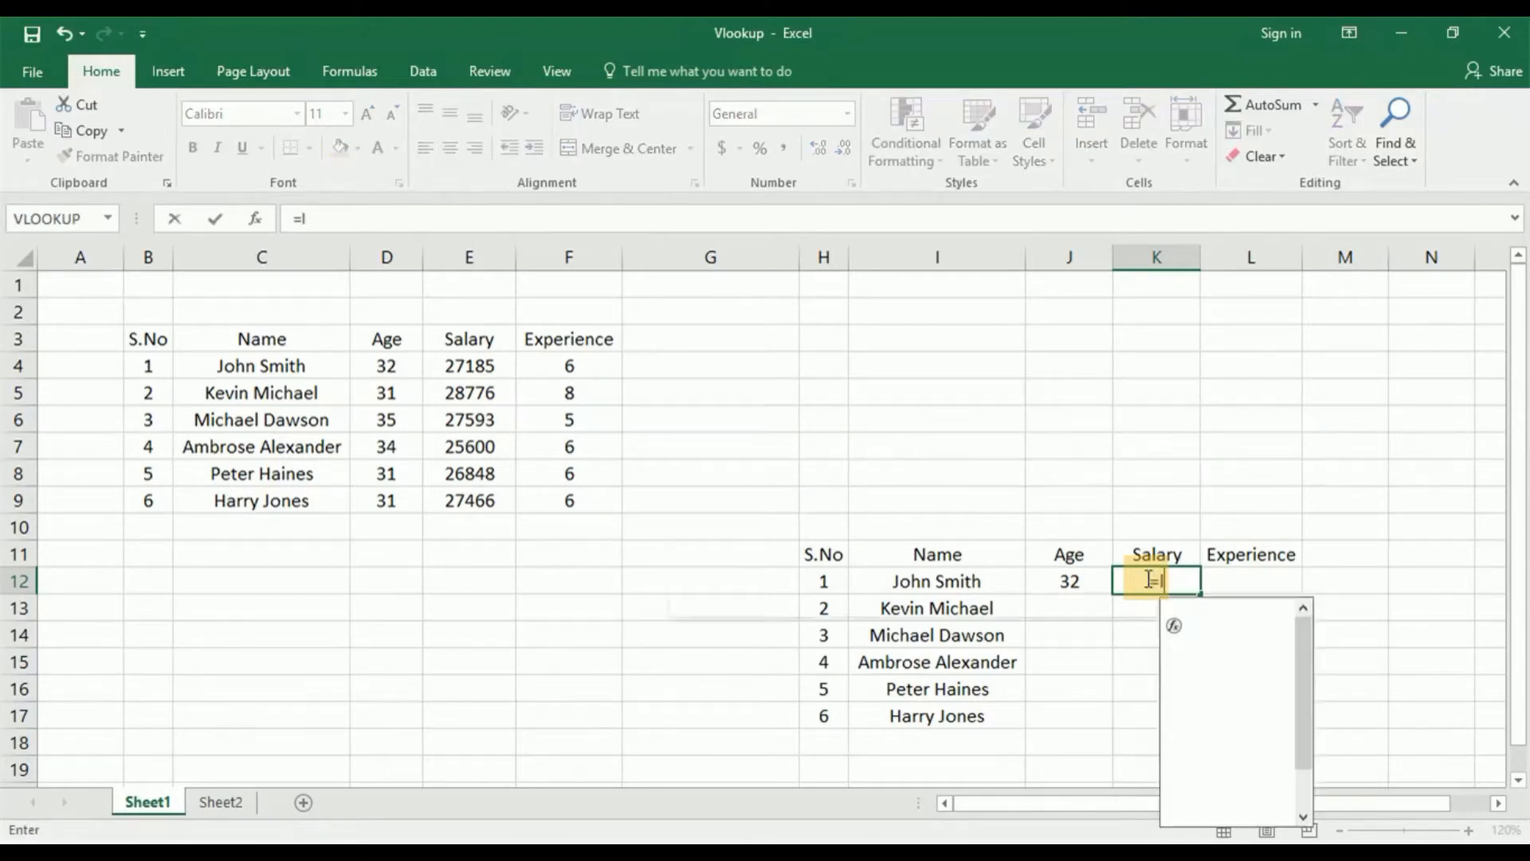
pyautogui.write('oo')
pyautogui.press('BackSpace')
pyautogui.press('BackSpace')
pyautogui.press('BackSpace')
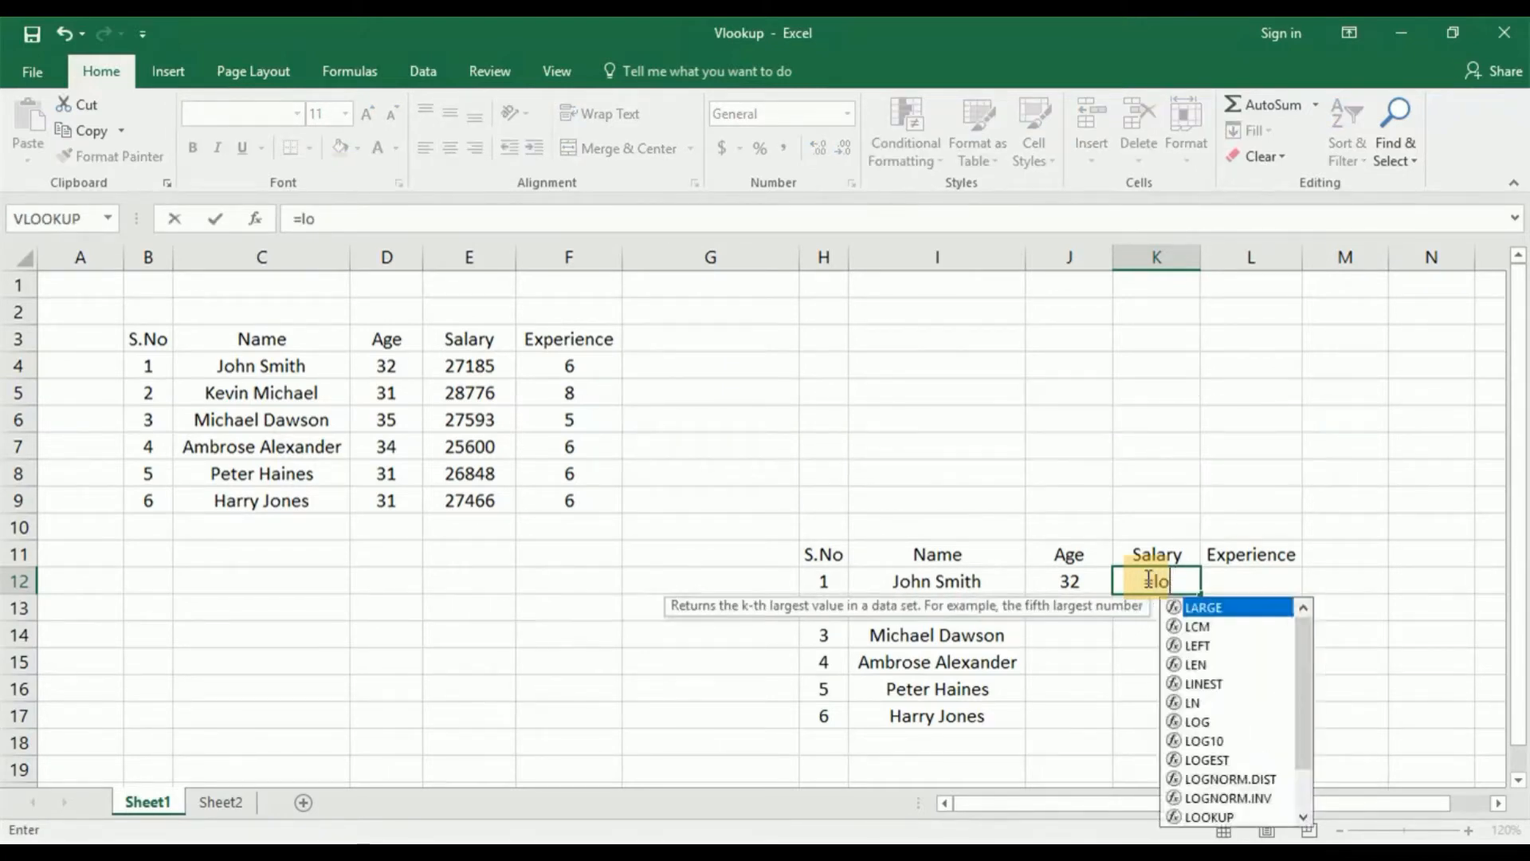
pyautogui.write('vloo')
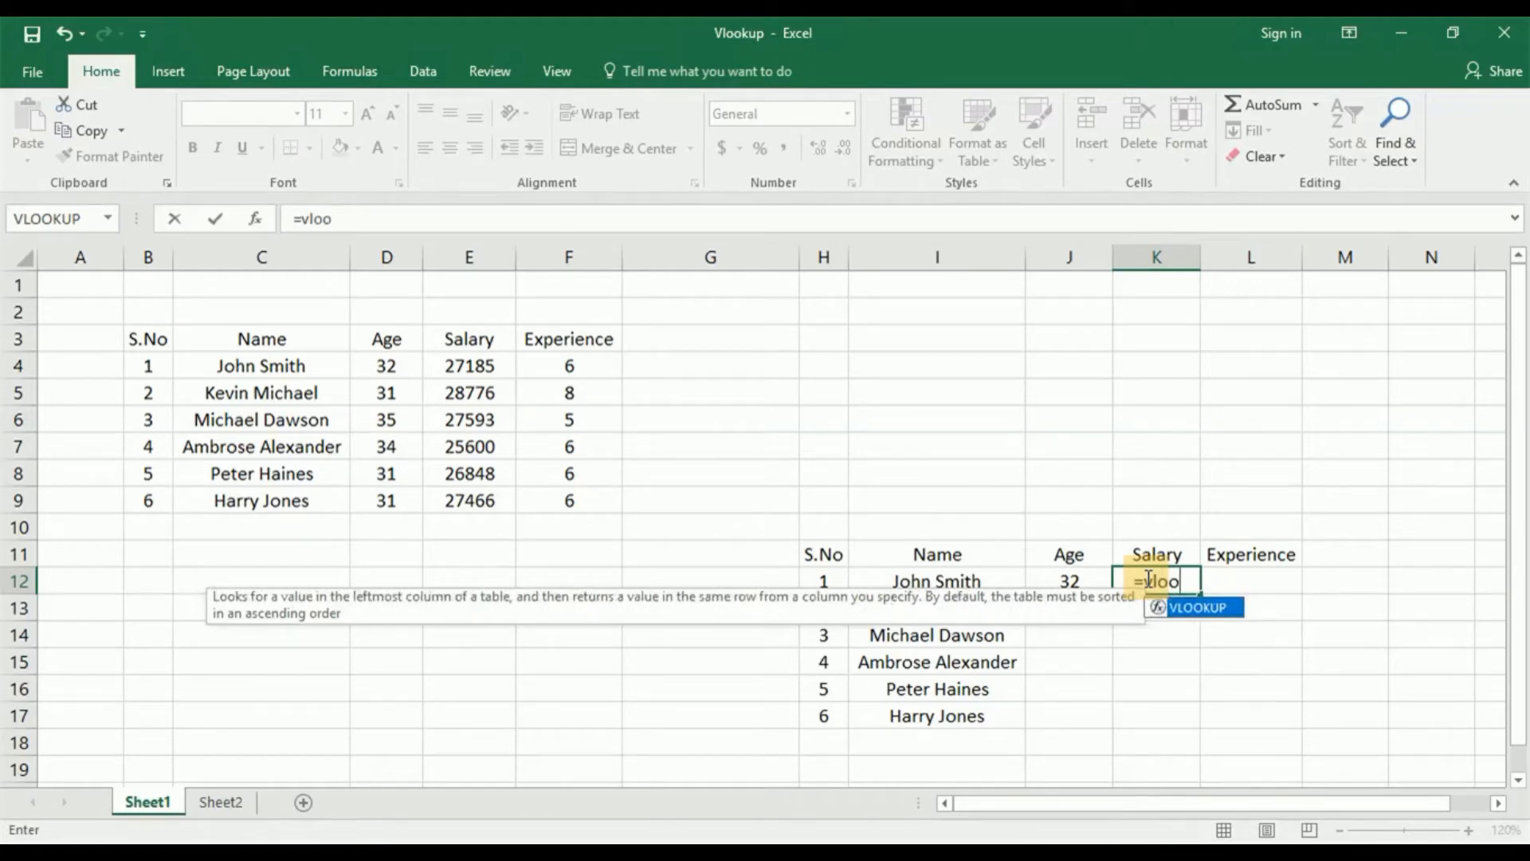
pyautogui.write('up')
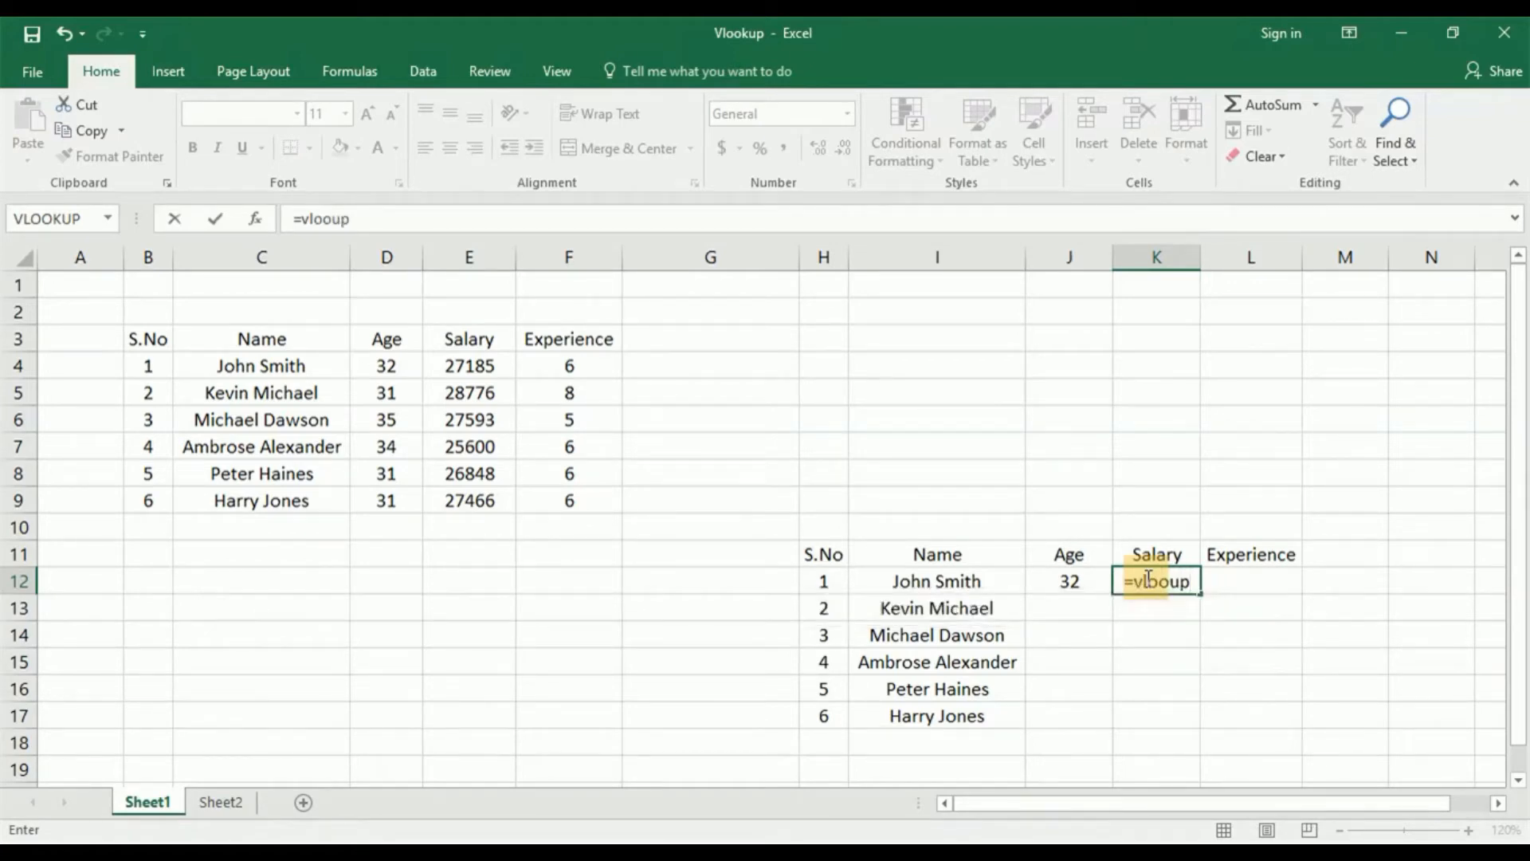
pyautogui.press('BackSpace')
pyautogui.press('BackSpace')
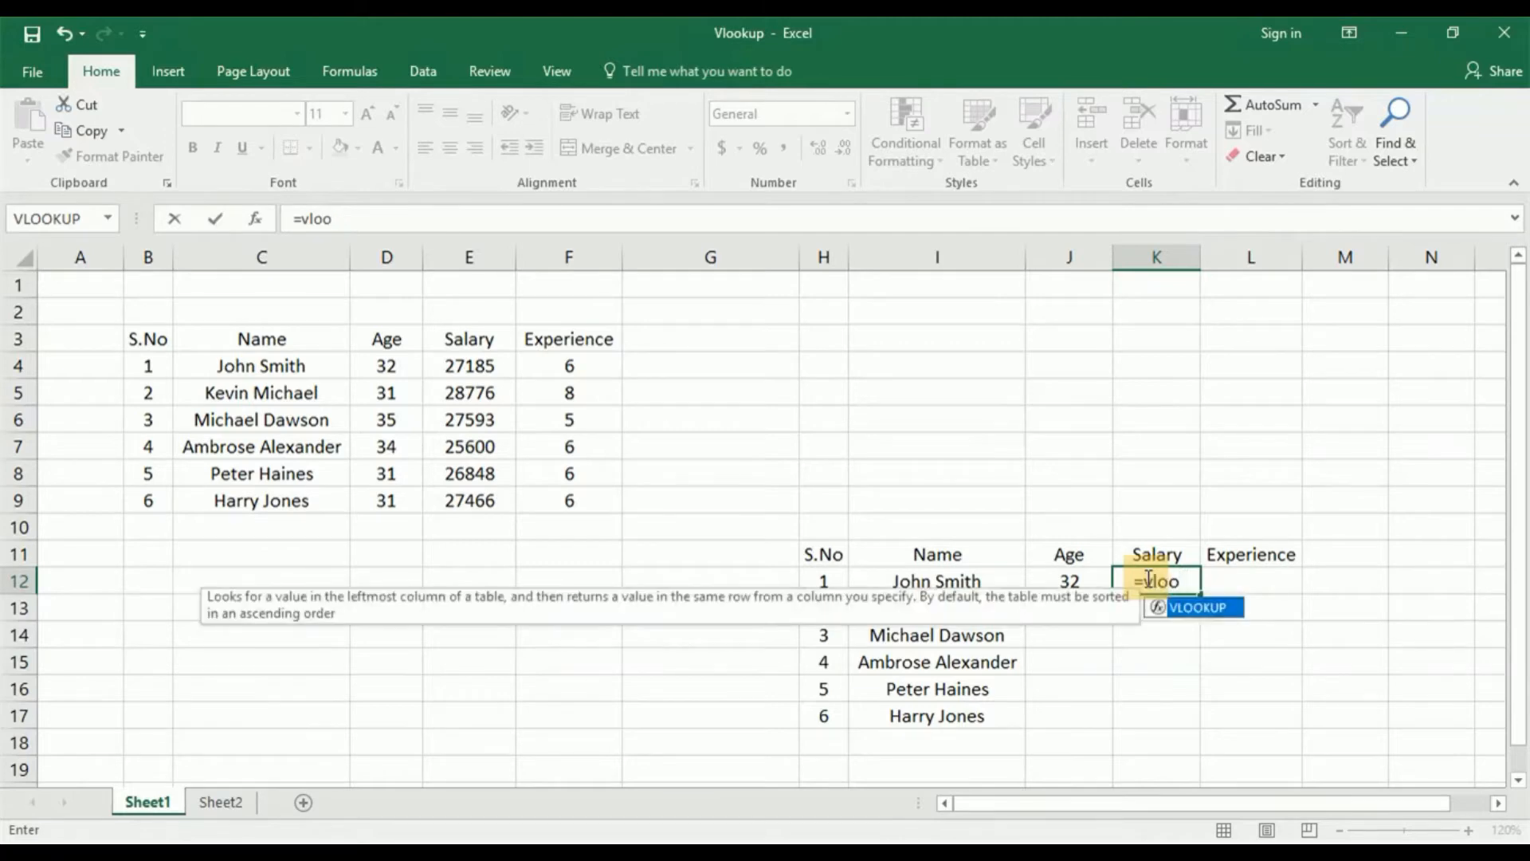
pyautogui.press('Tab')
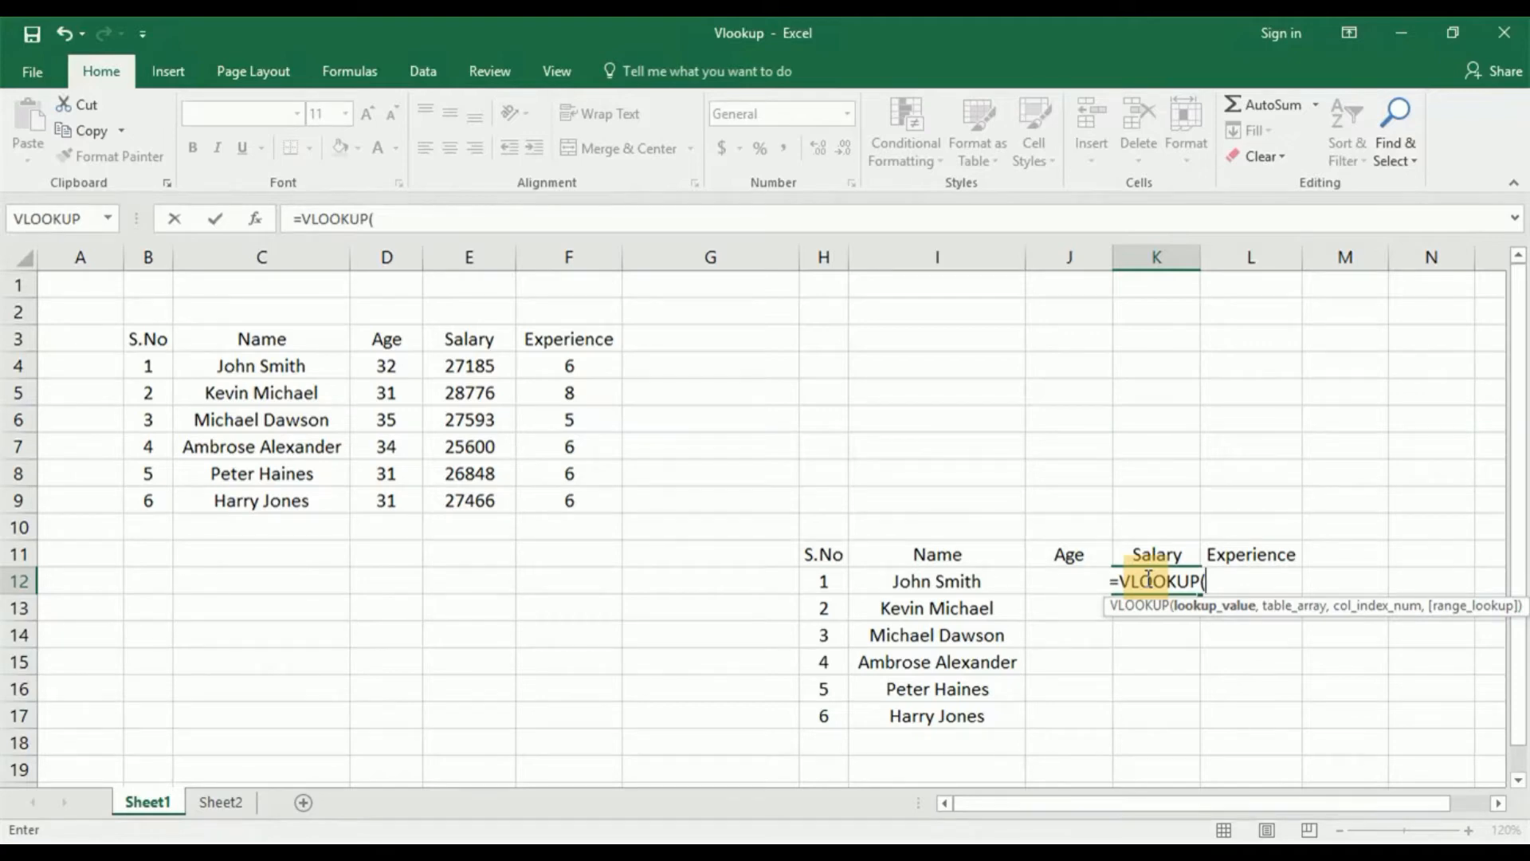
# - Enter name cell I12 as the lookup value and source range C3:F9 as the table array in the K12 formula
pyautogui.press('Left')
pyautogui.press('Left')
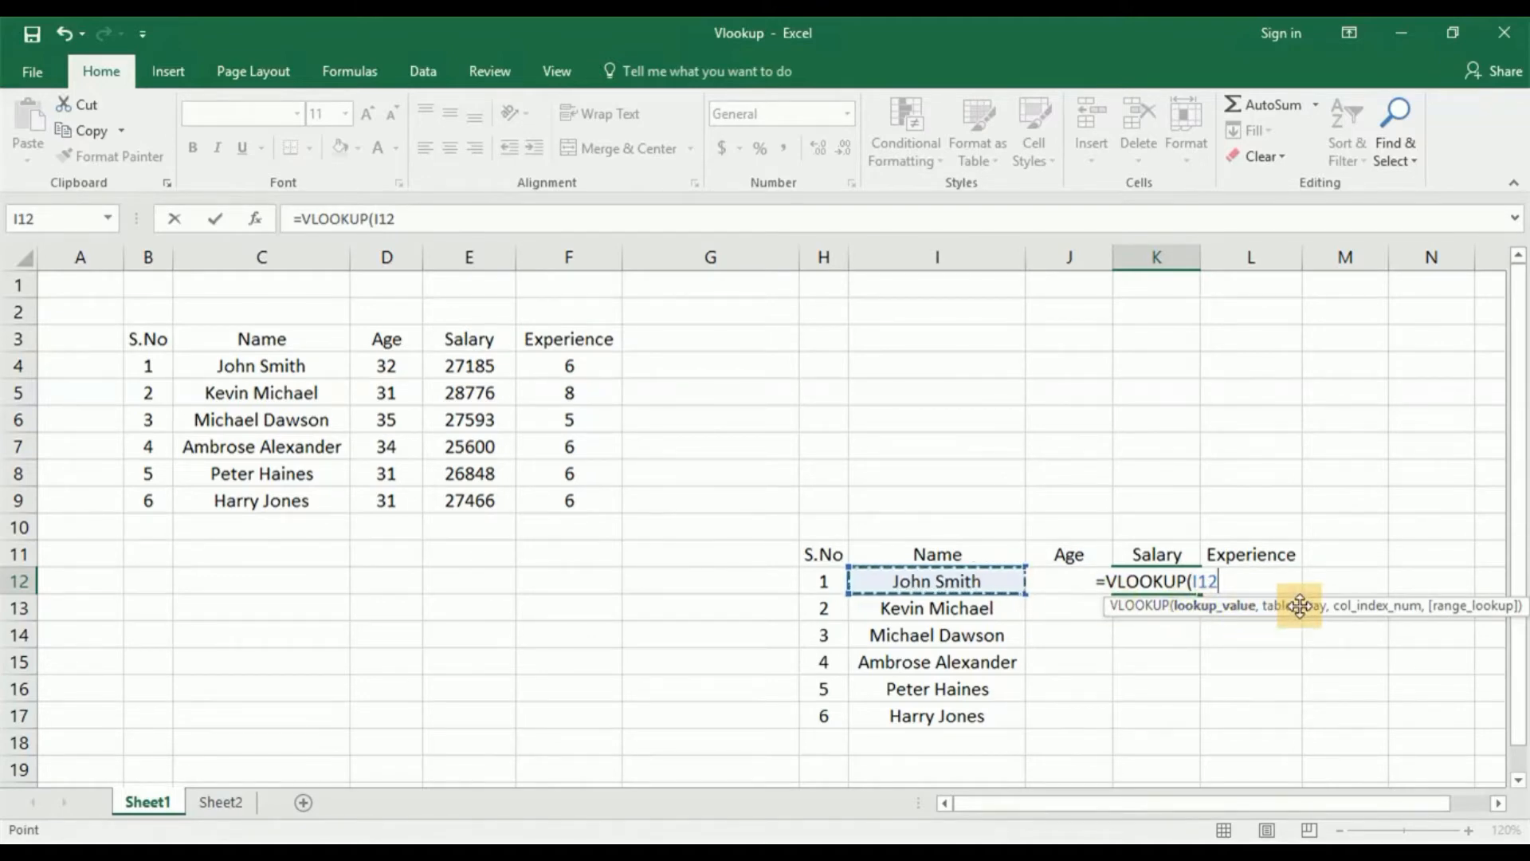
pyautogui.write(',')
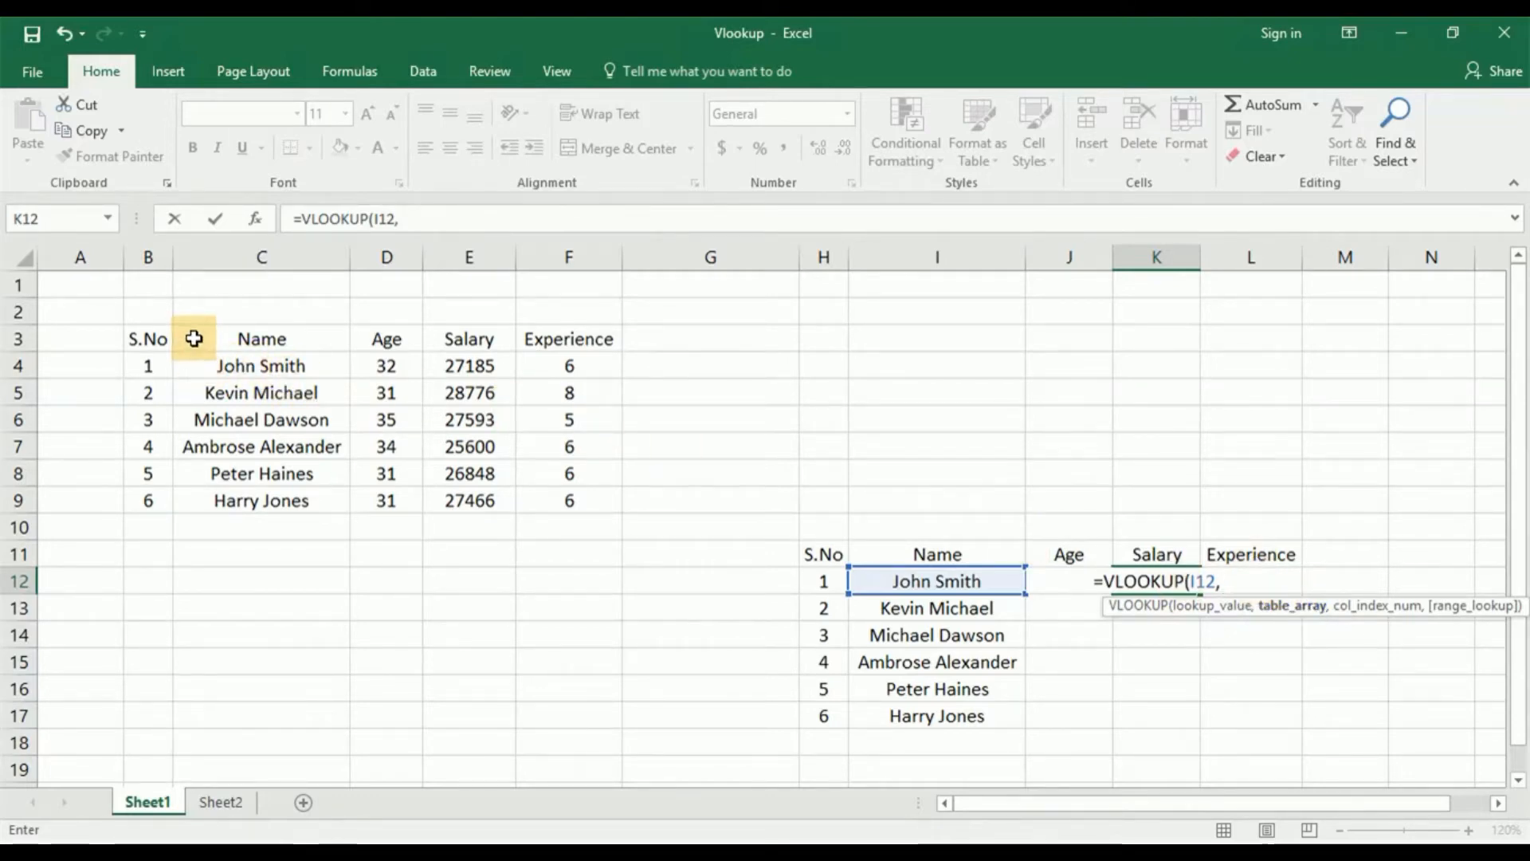
pyautogui.moveTo(194, 338); pyautogui.dragTo(582, 505)
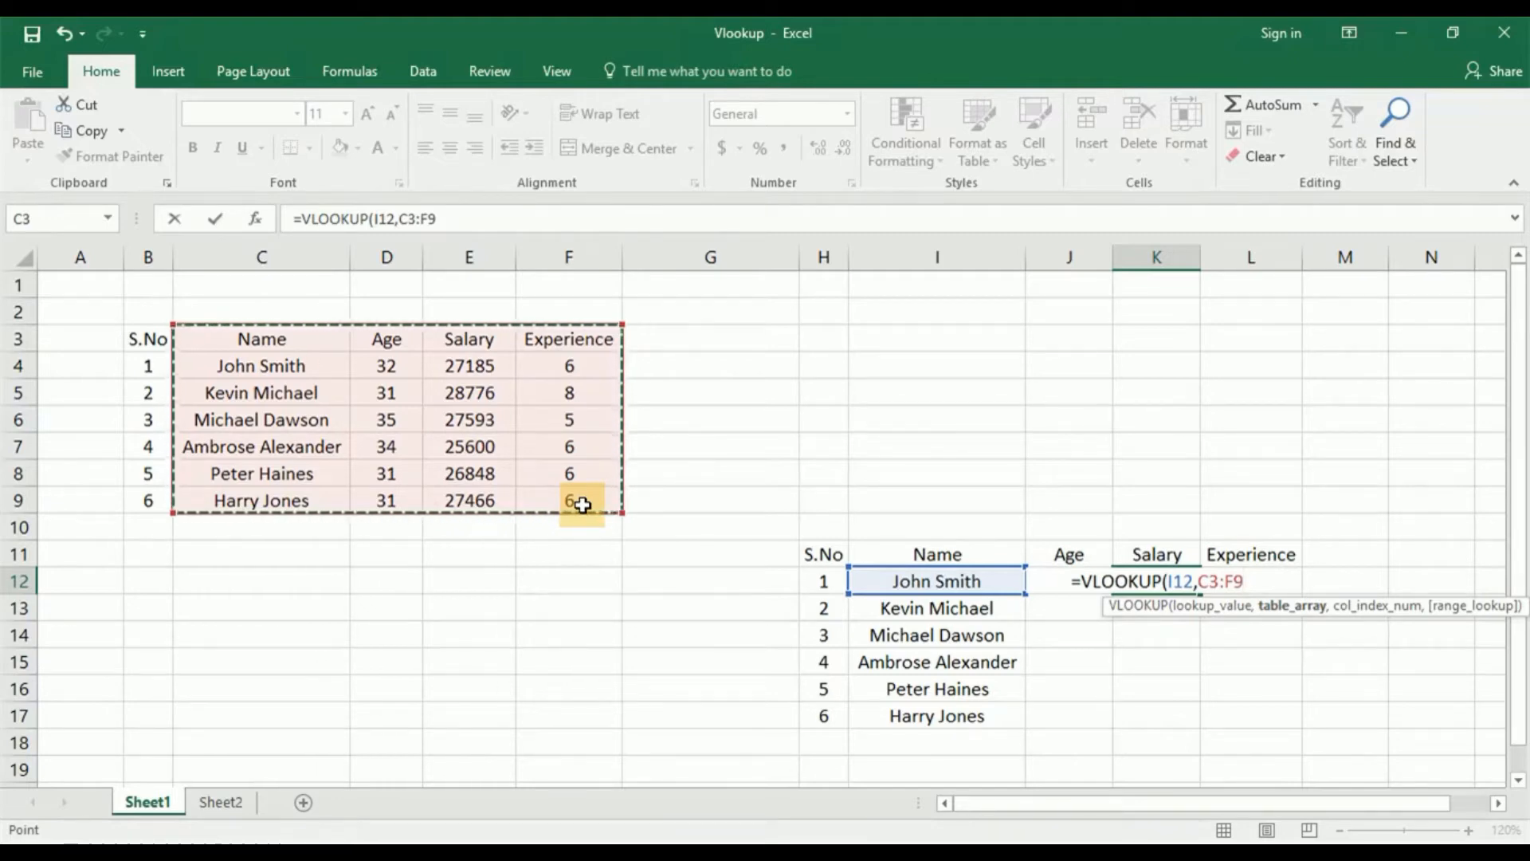
pyautogui.write(',')
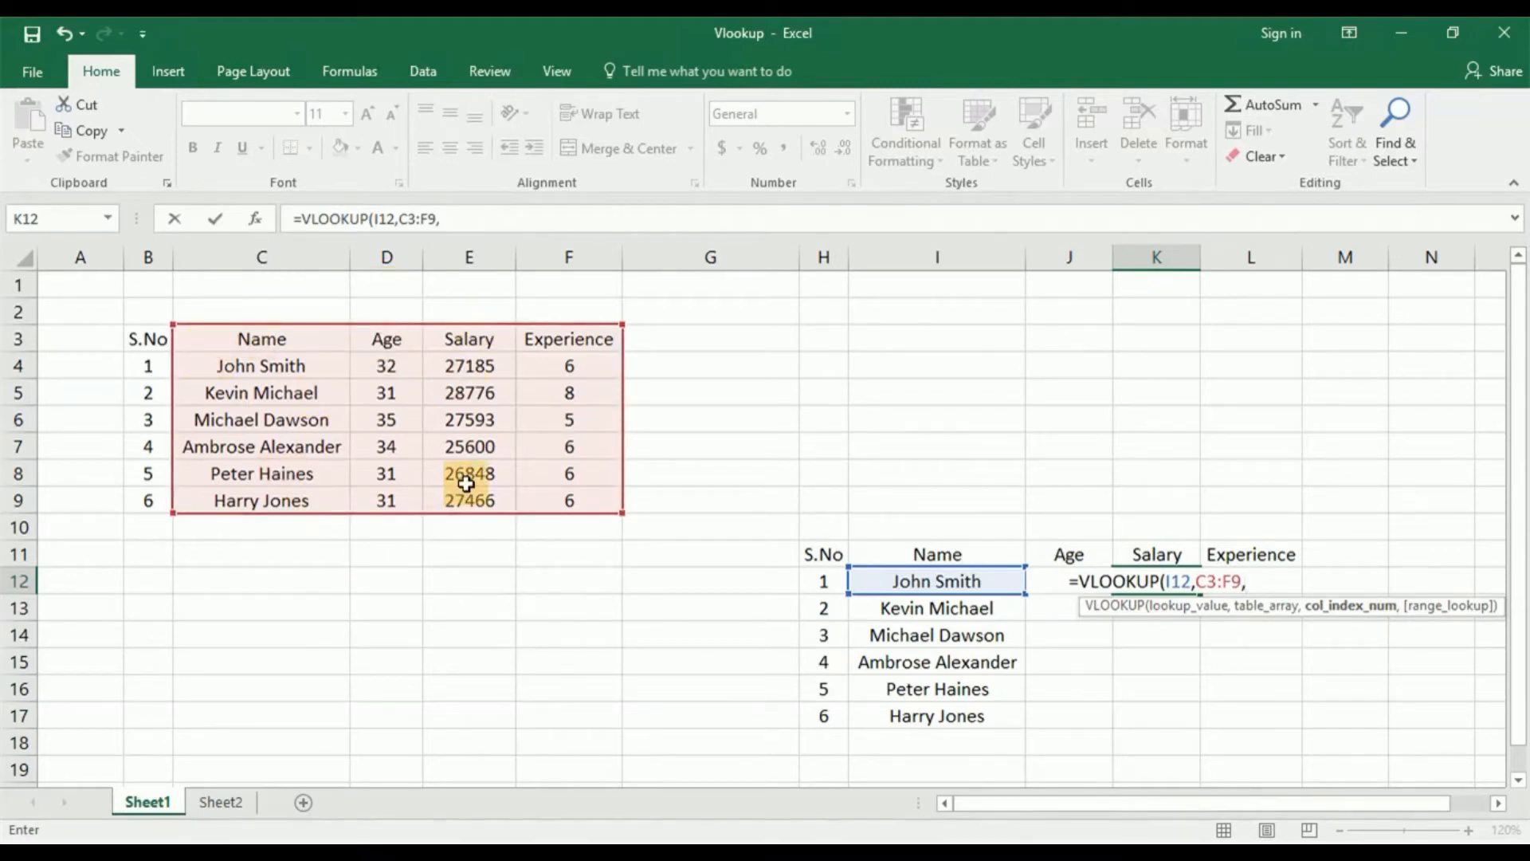
# - Set the column index to 3 and the range lookup to FALSE, and complete the VLOOKUP formula in K12
pyautogui.write('3')
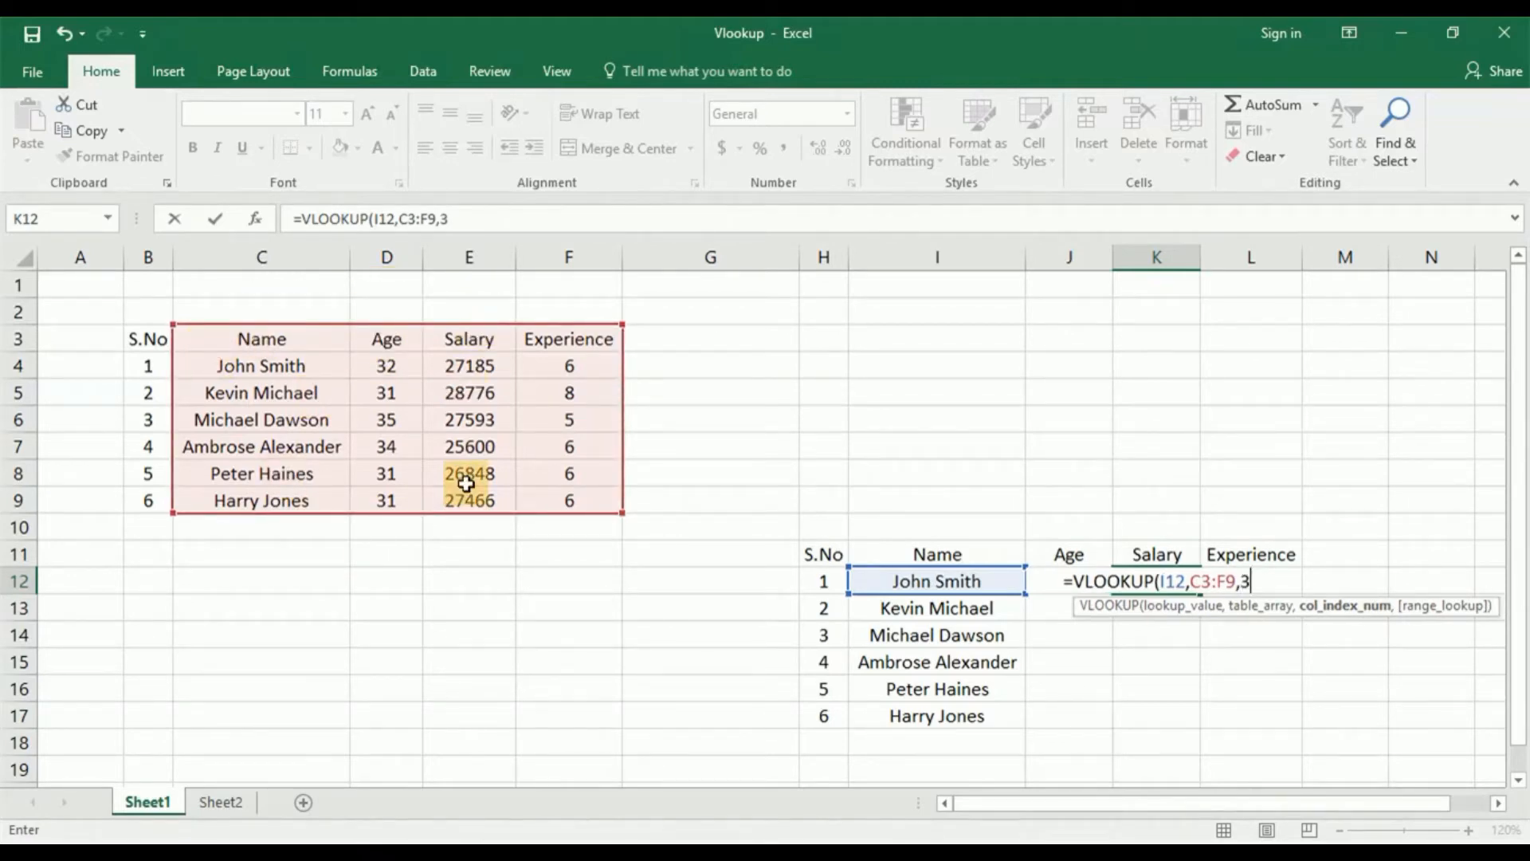
pyautogui.write(',')
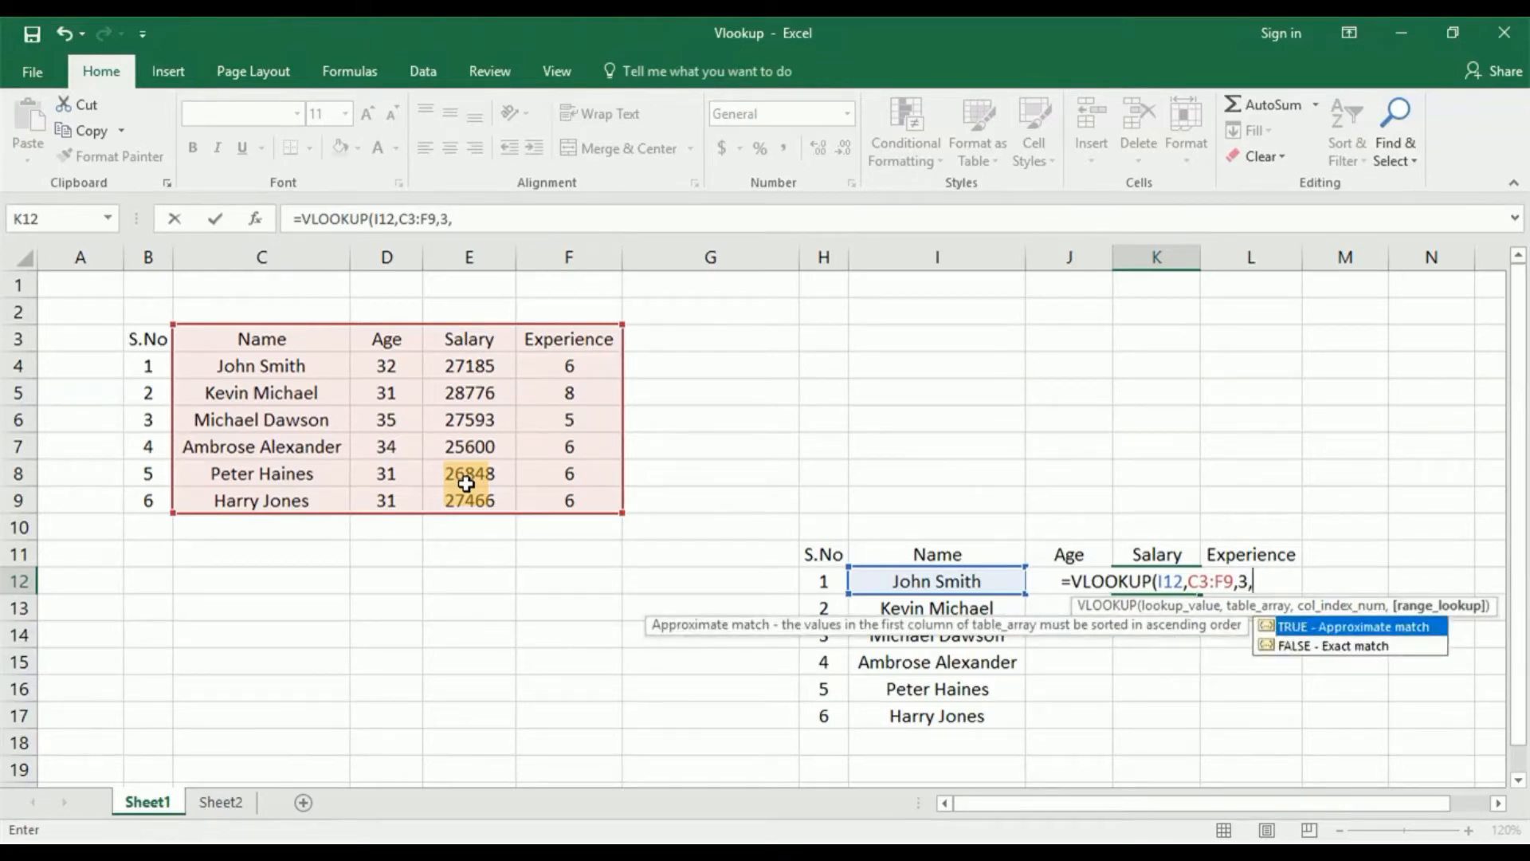
pyautogui.write('fas')
pyautogui.press('Tab')
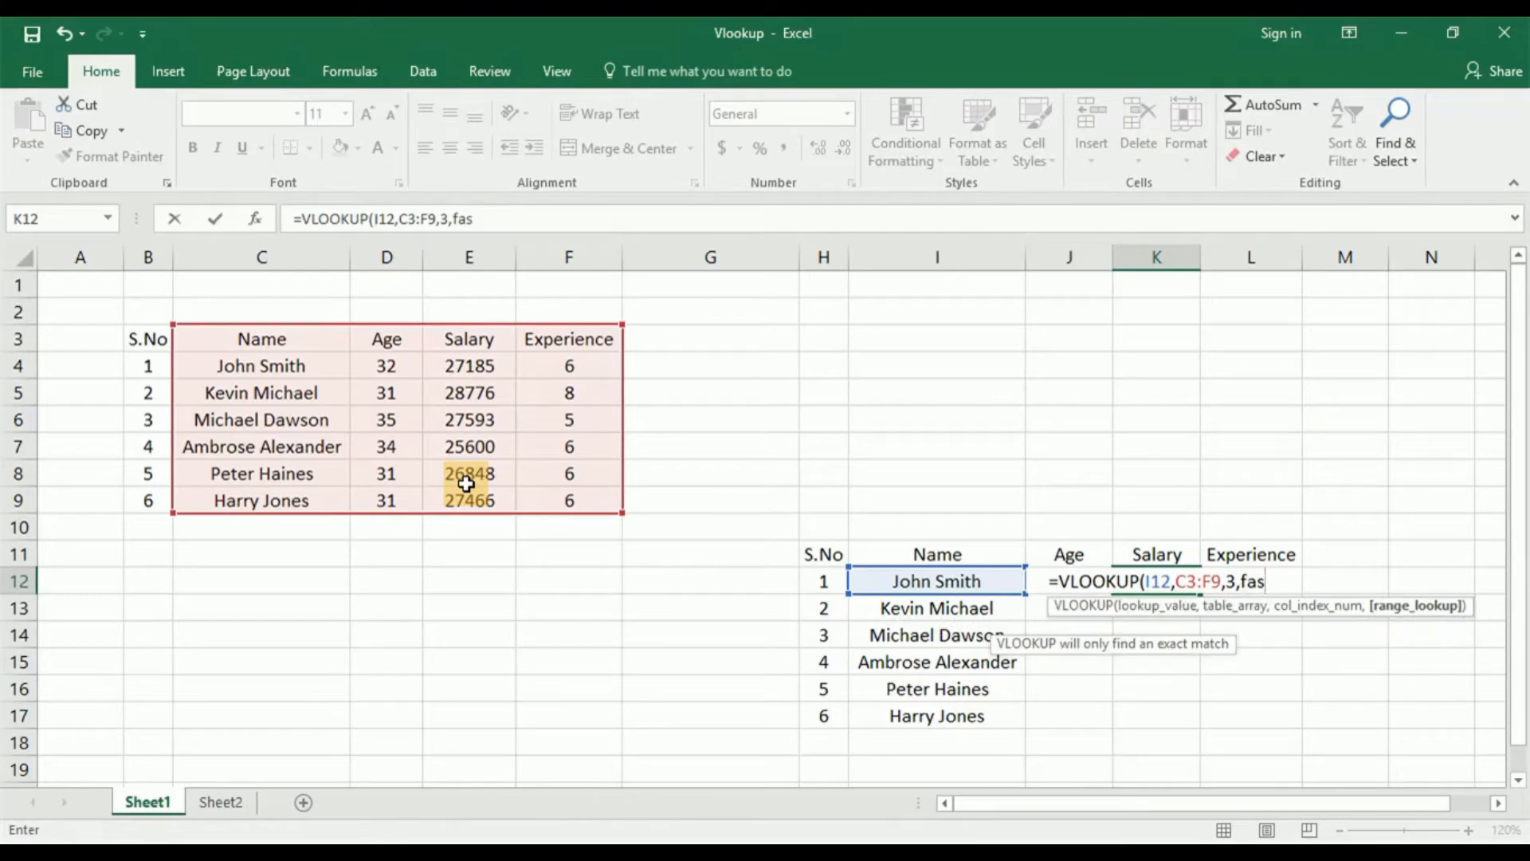
pyautogui.write(')')
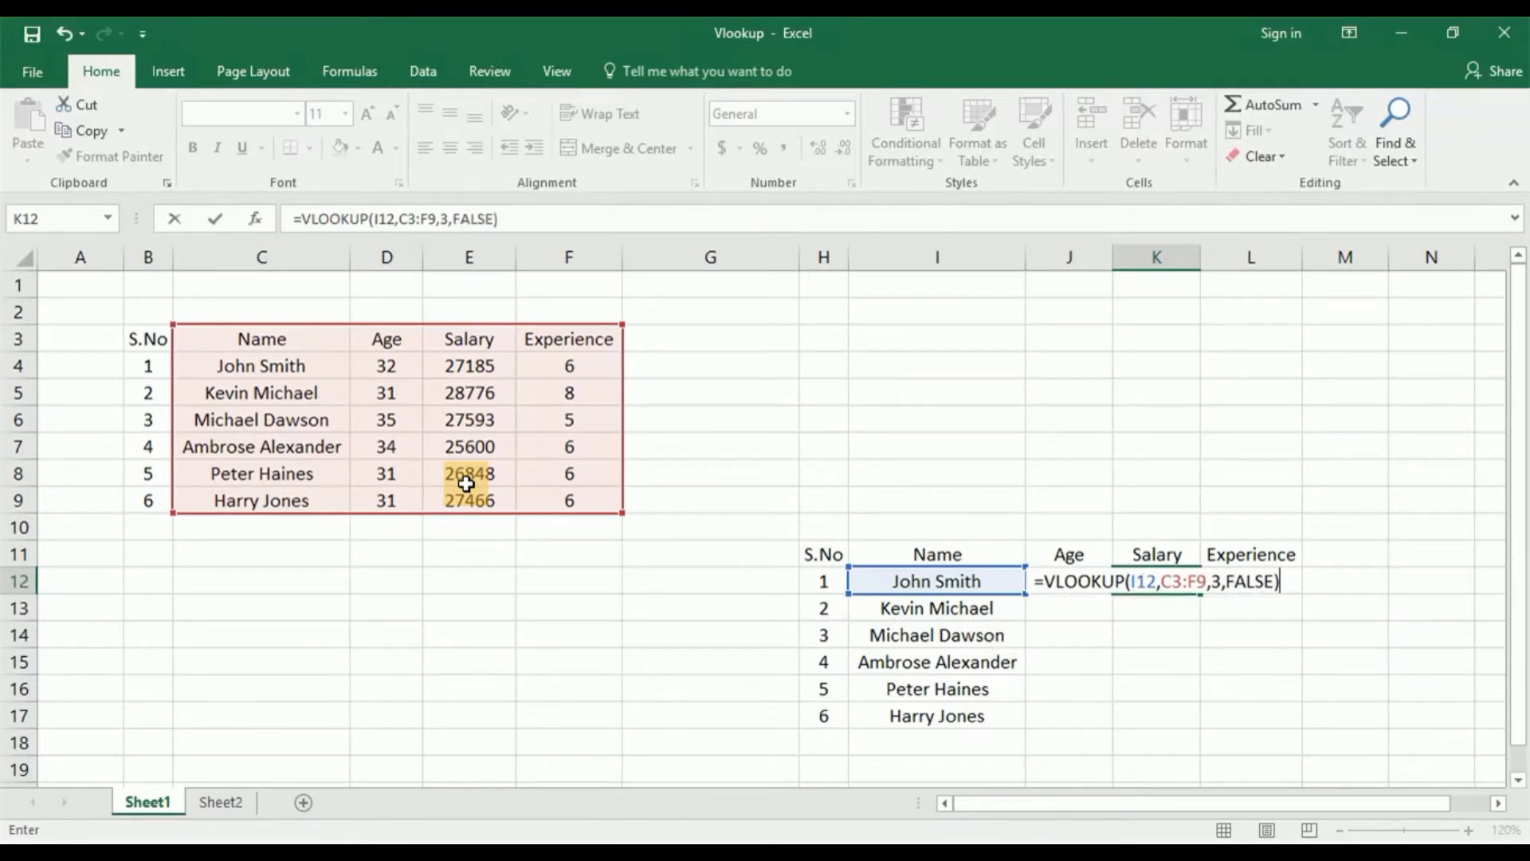
pyautogui.press('Return')
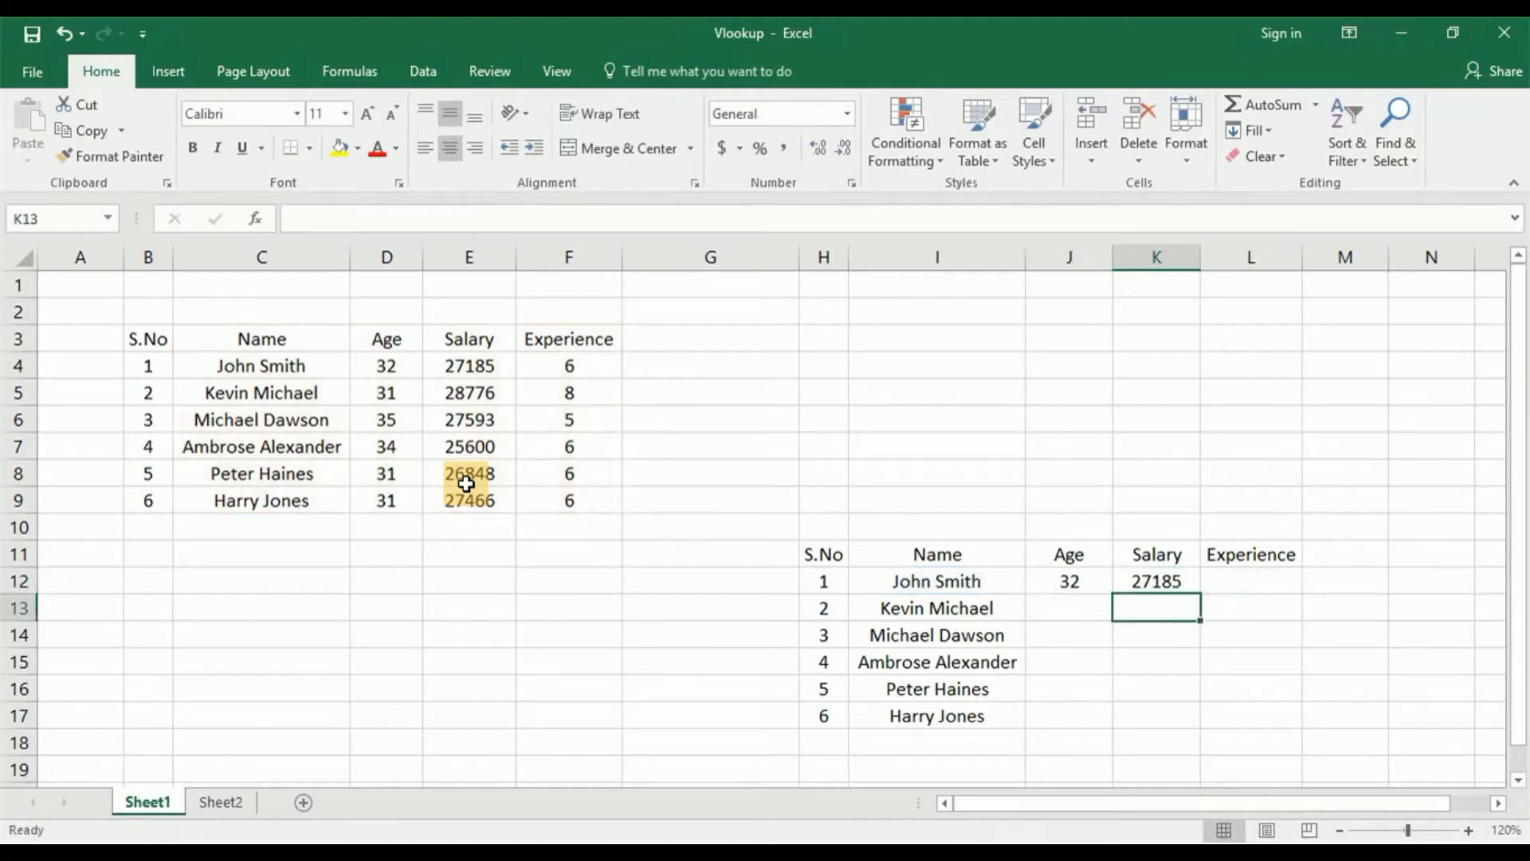
# - Compare the VLOOKUP formulas in Age cell J12 and Salary cell K12
pyautogui.click(1086, 584)
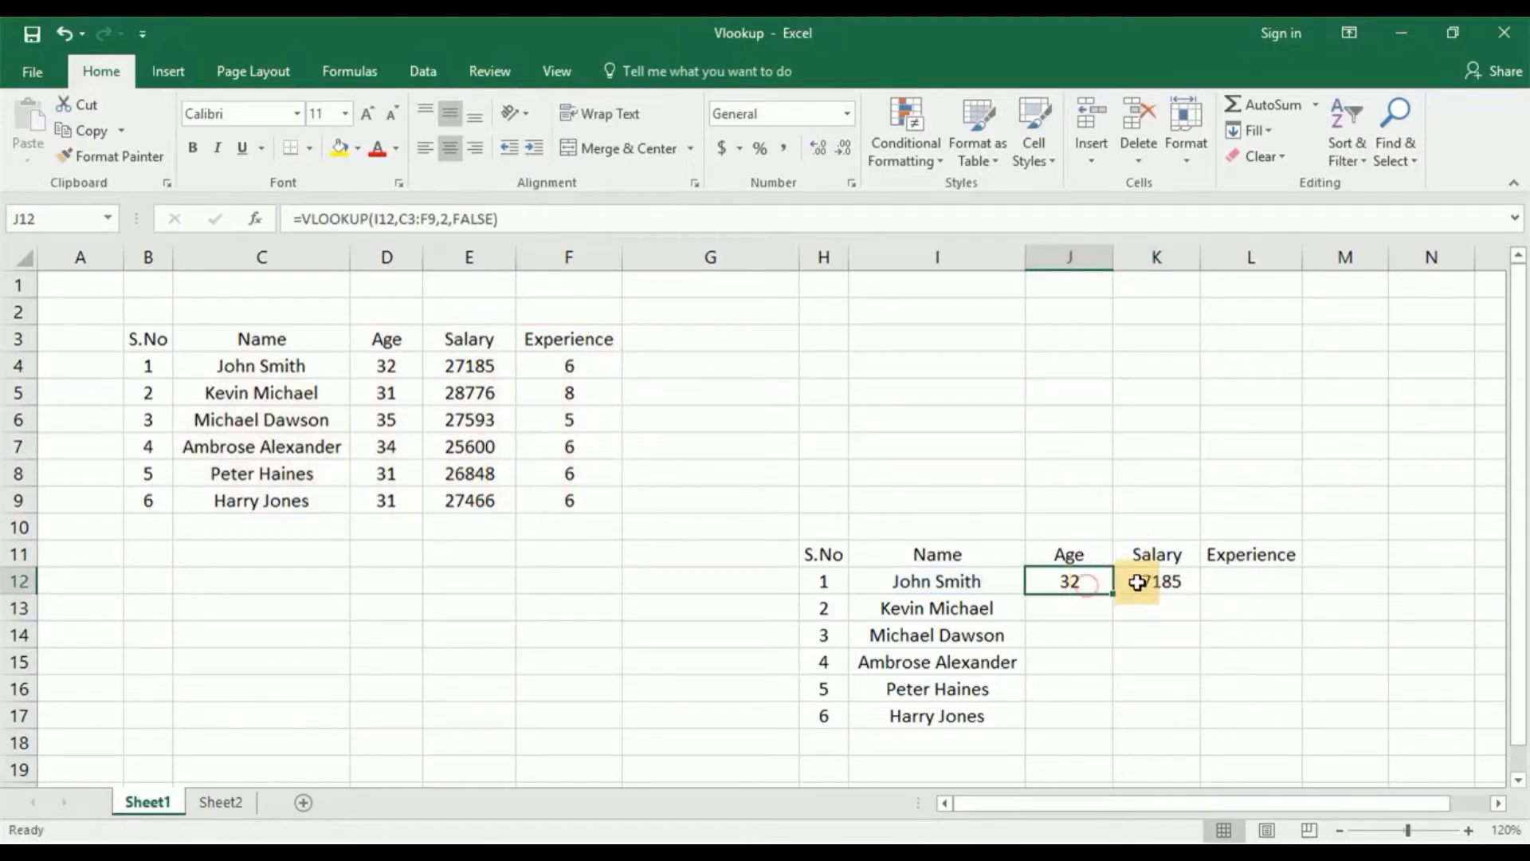
pyautogui.click(1154, 582)
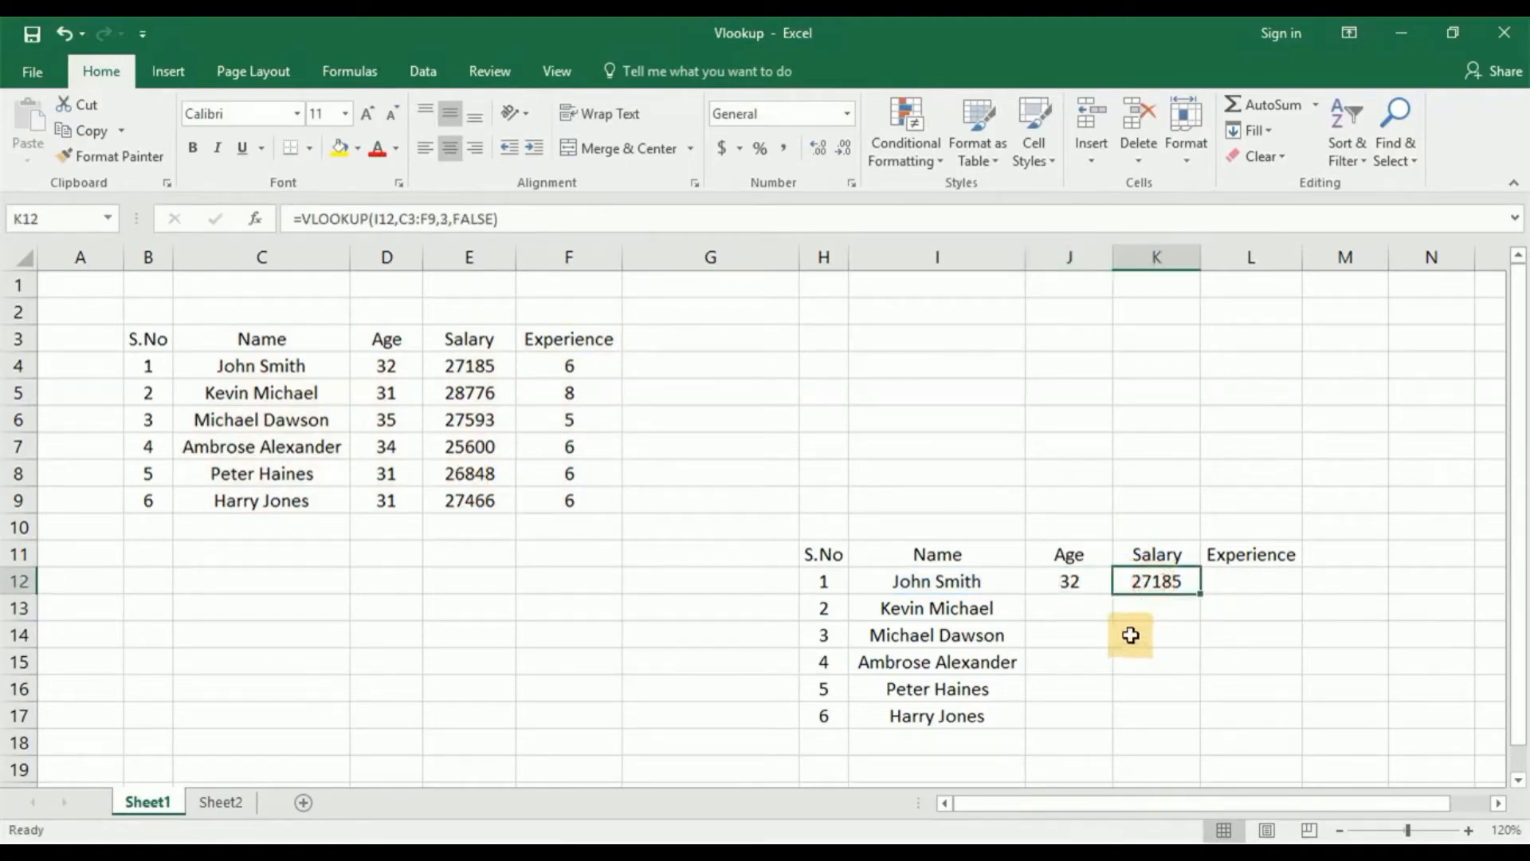
pyautogui.click(1068, 581)
pyautogui.click(1153, 581)
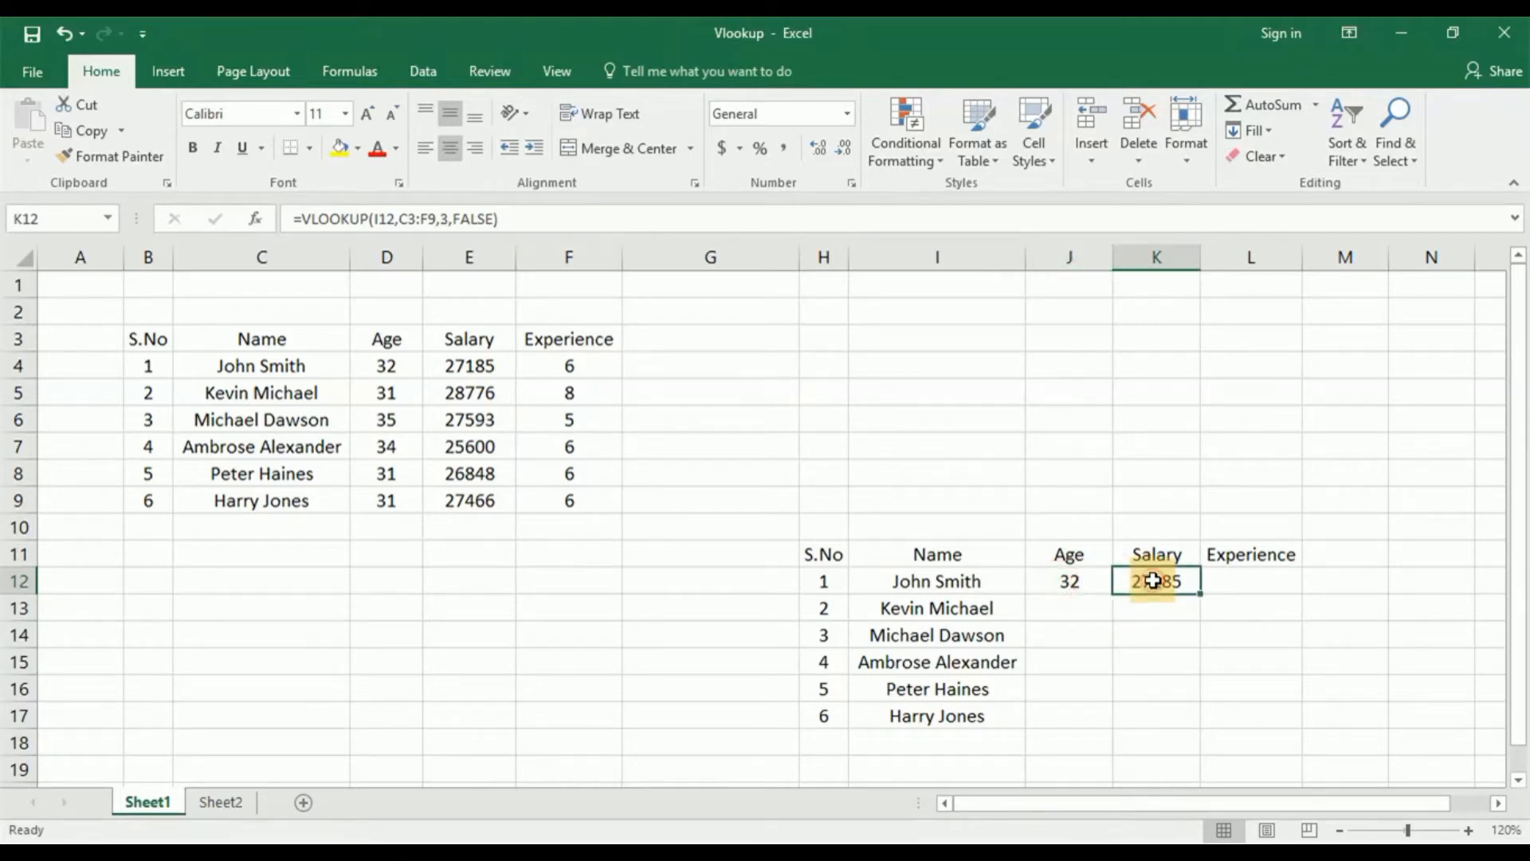
# - Fill the Age VLOOKUP formula from J12 down through J17
pyautogui.click(1068, 584)
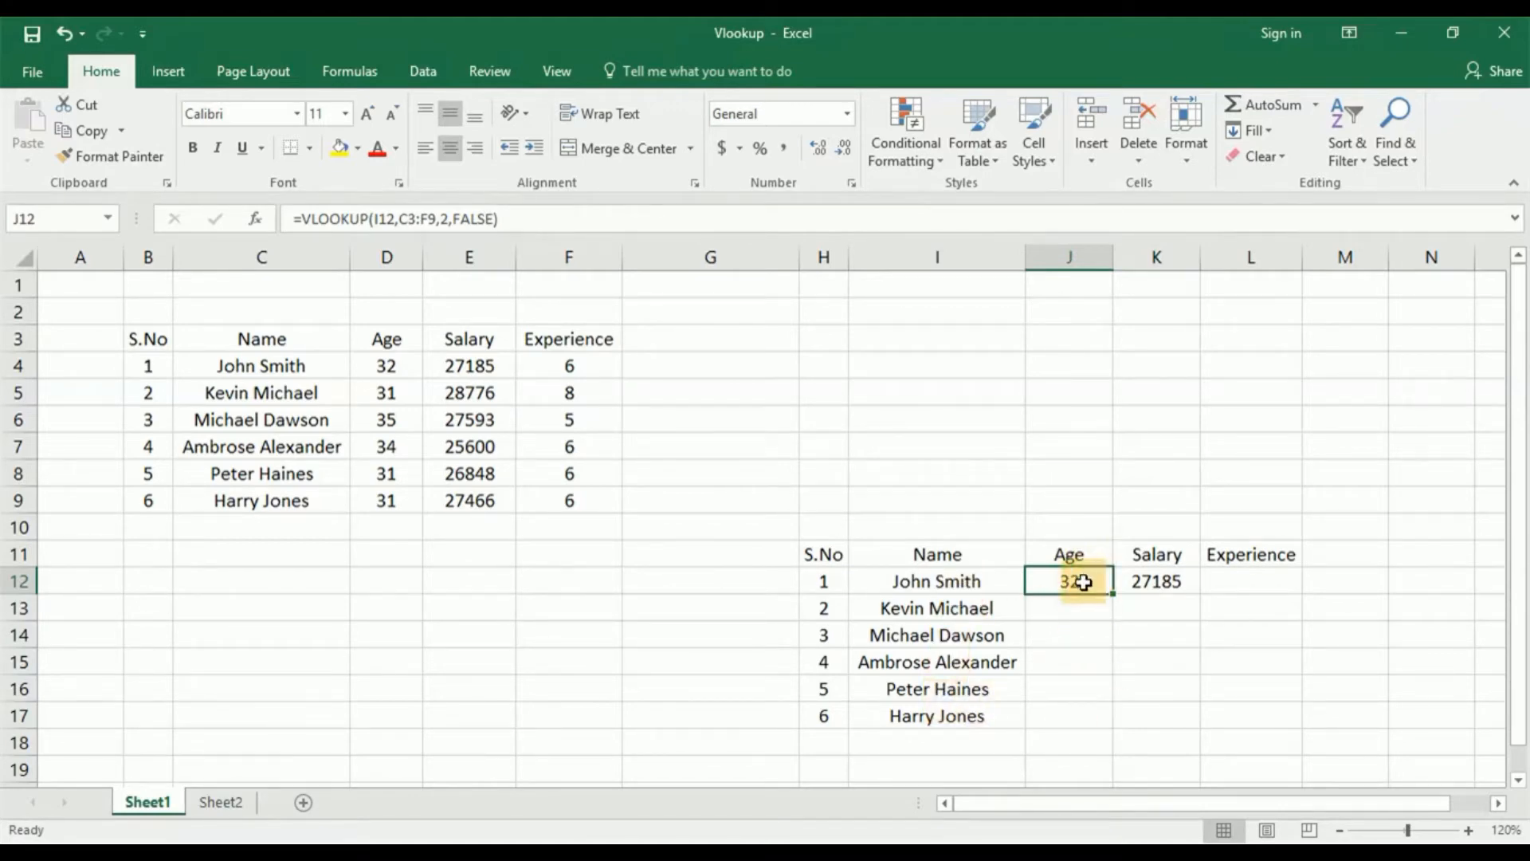
pyautogui.moveTo(1084, 583); pyautogui.dragTo(1076, 633)
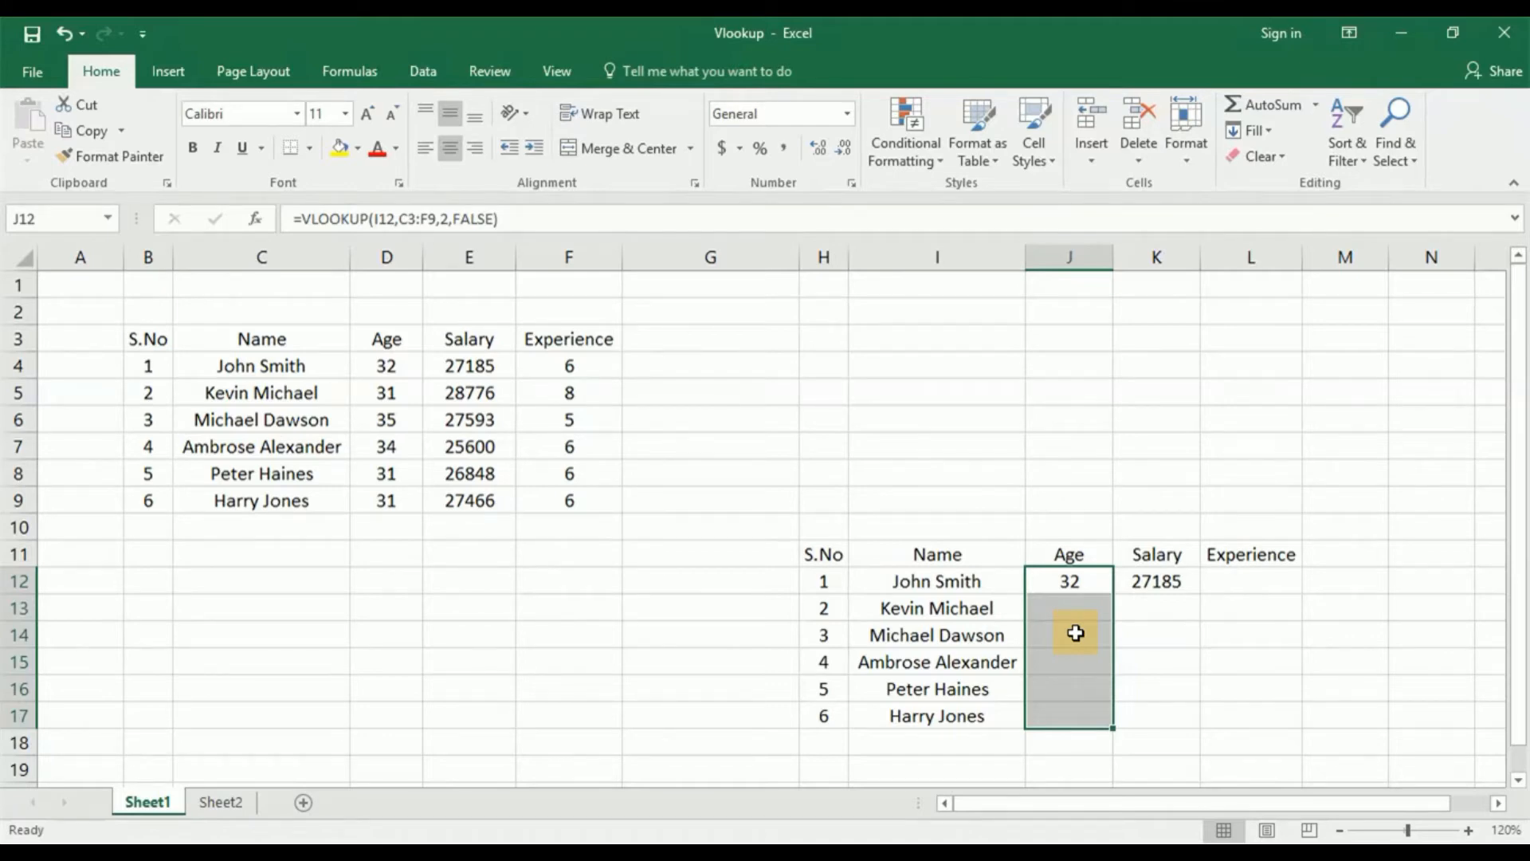
pyautogui.hotkey('ctrl', 'd')
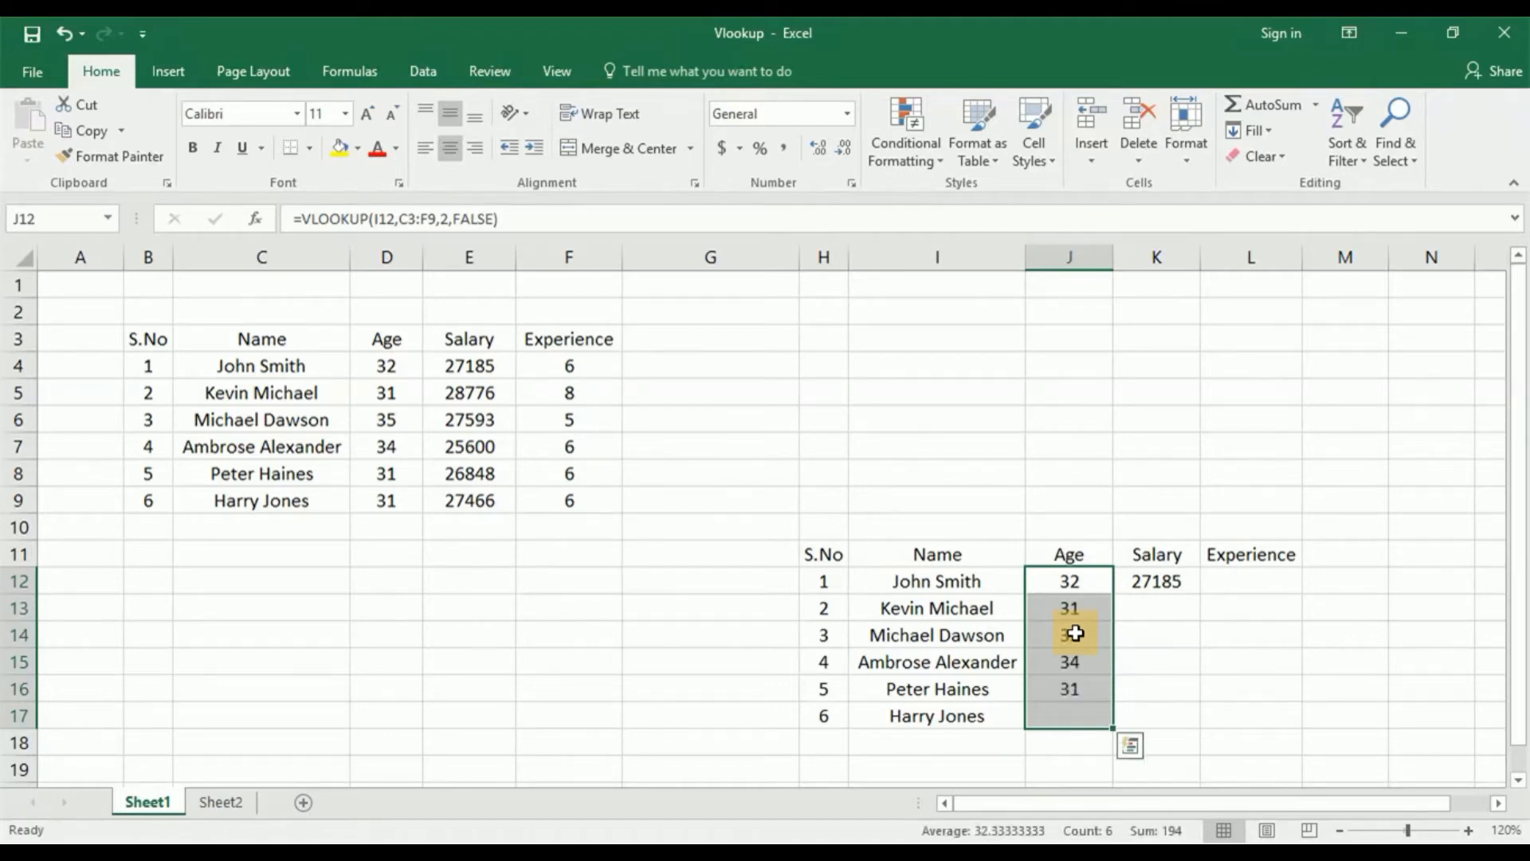
# - Review the filled Age formulas in J12:J17, checking their cell references
pyautogui.press('Down')
pyautogui.press('Down')
pyautogui.press('Down')
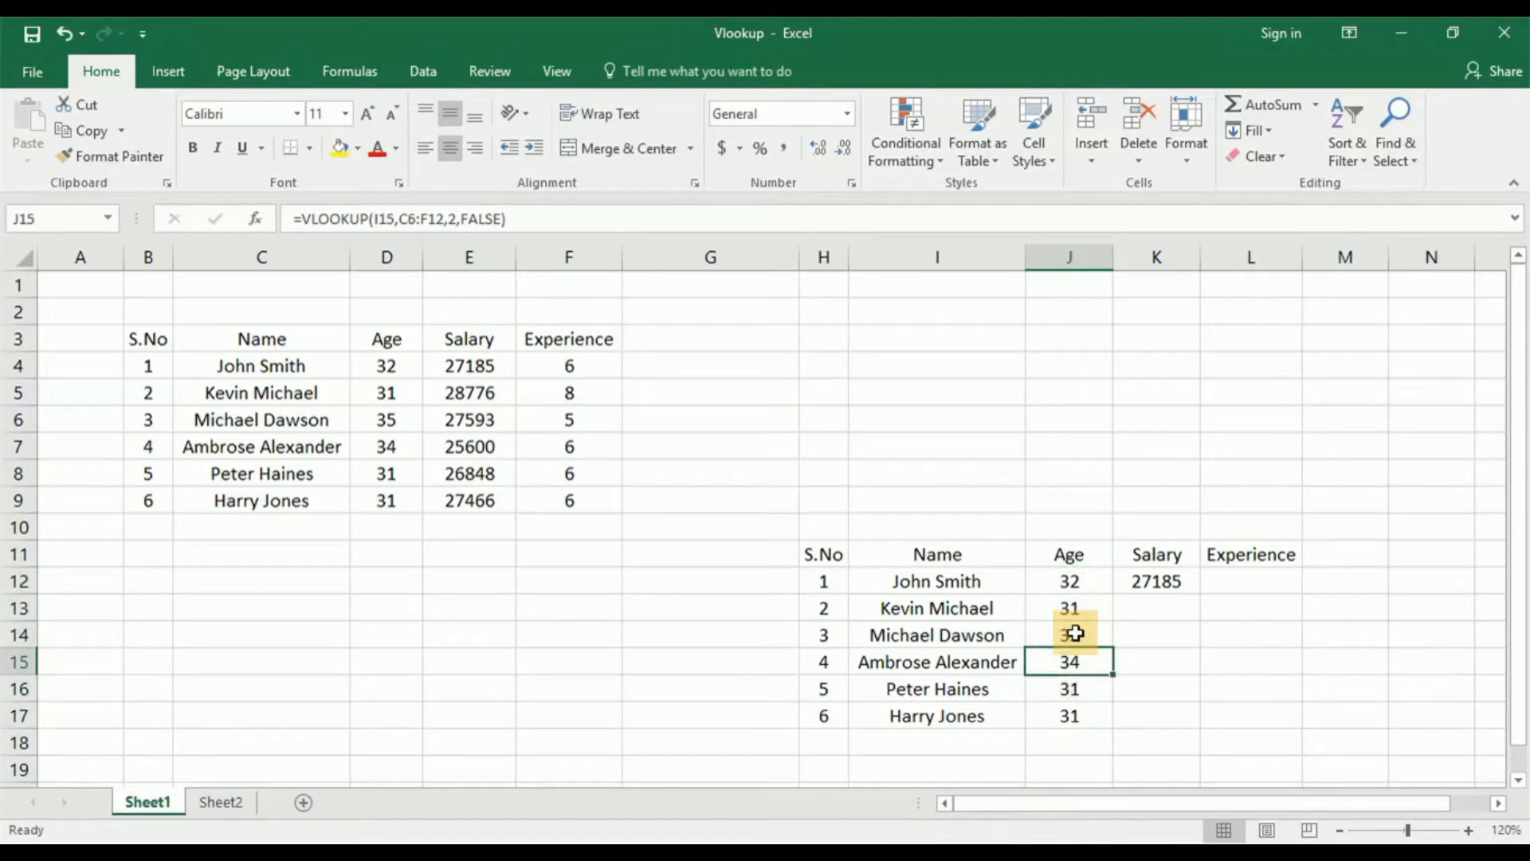
pyautogui.press('Up')
pyautogui.press('Up')
pyautogui.press('Up')
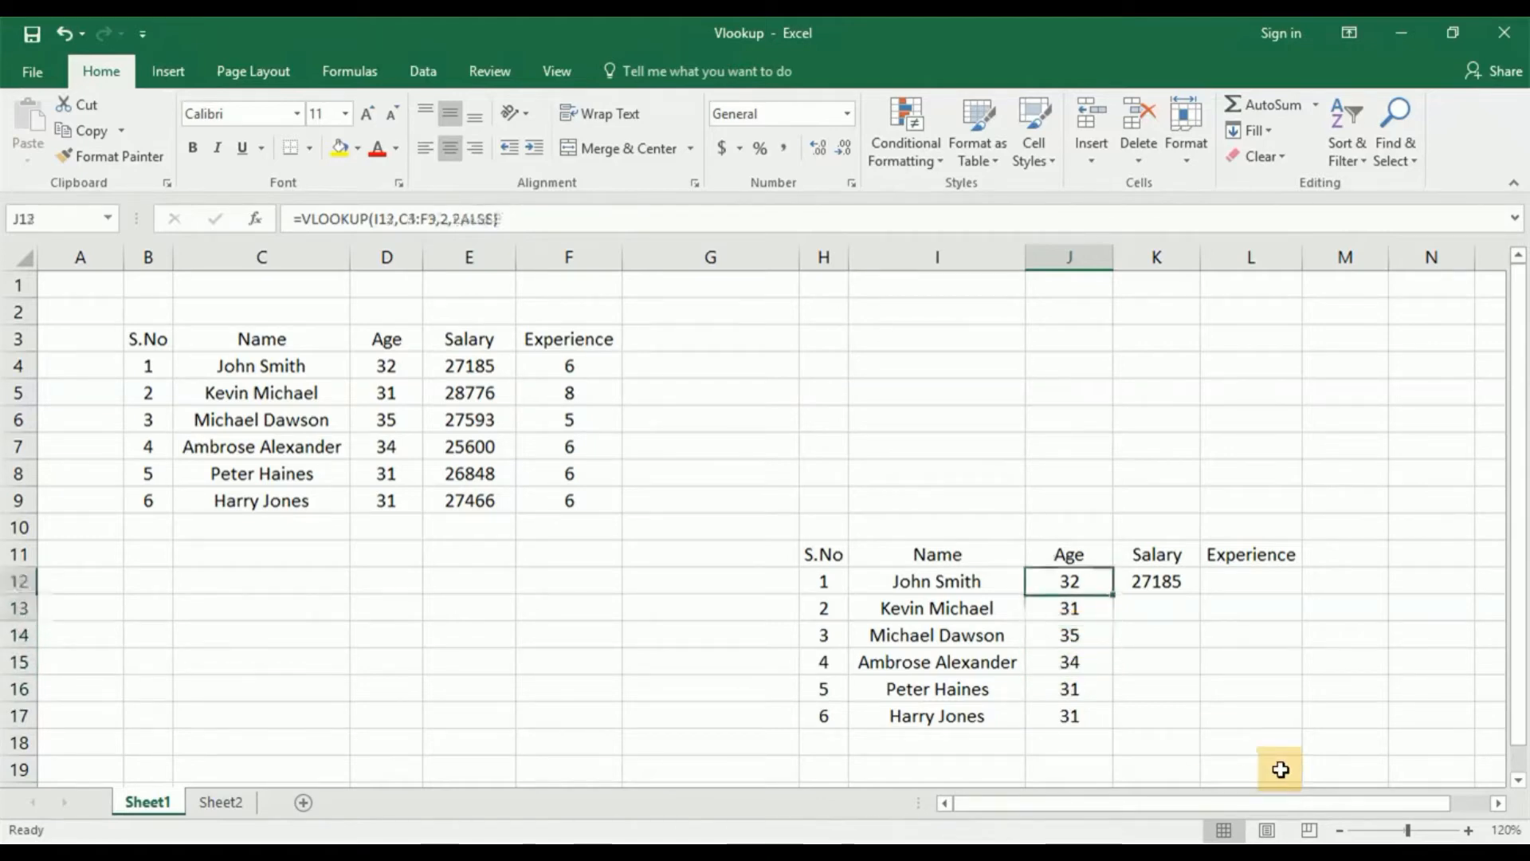
pyautogui.press('Down')
pyautogui.press('Up')
pyautogui.hotkey('ctrl', 'Down')
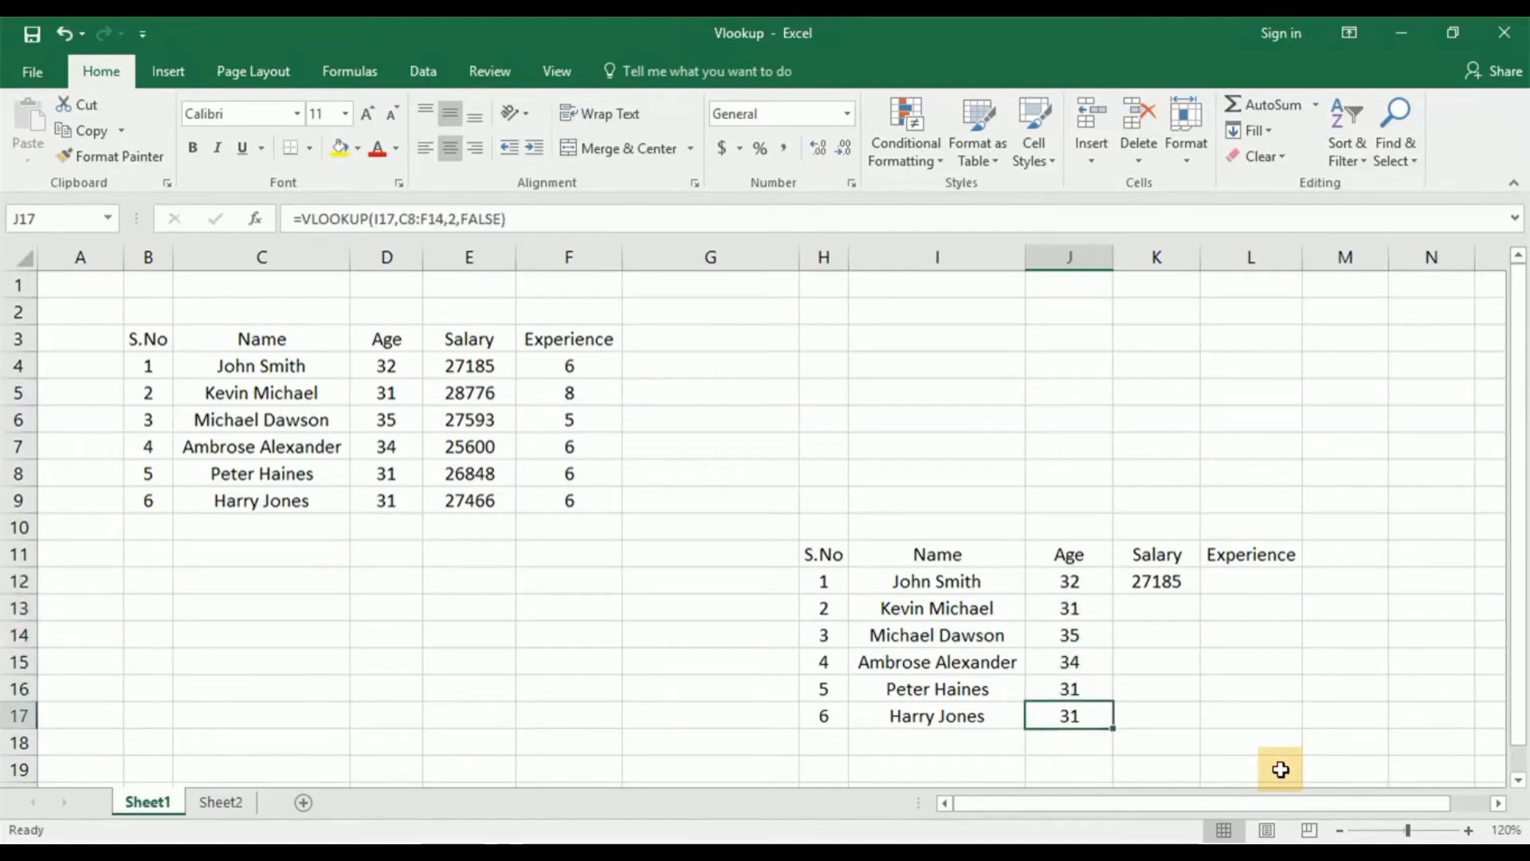
pyautogui.hotkey('ctrl', 'Up')
pyautogui.press('Down')
pyautogui.hotkey('ctrl', 'shift', 'Down')
pyautogui.press('Up')
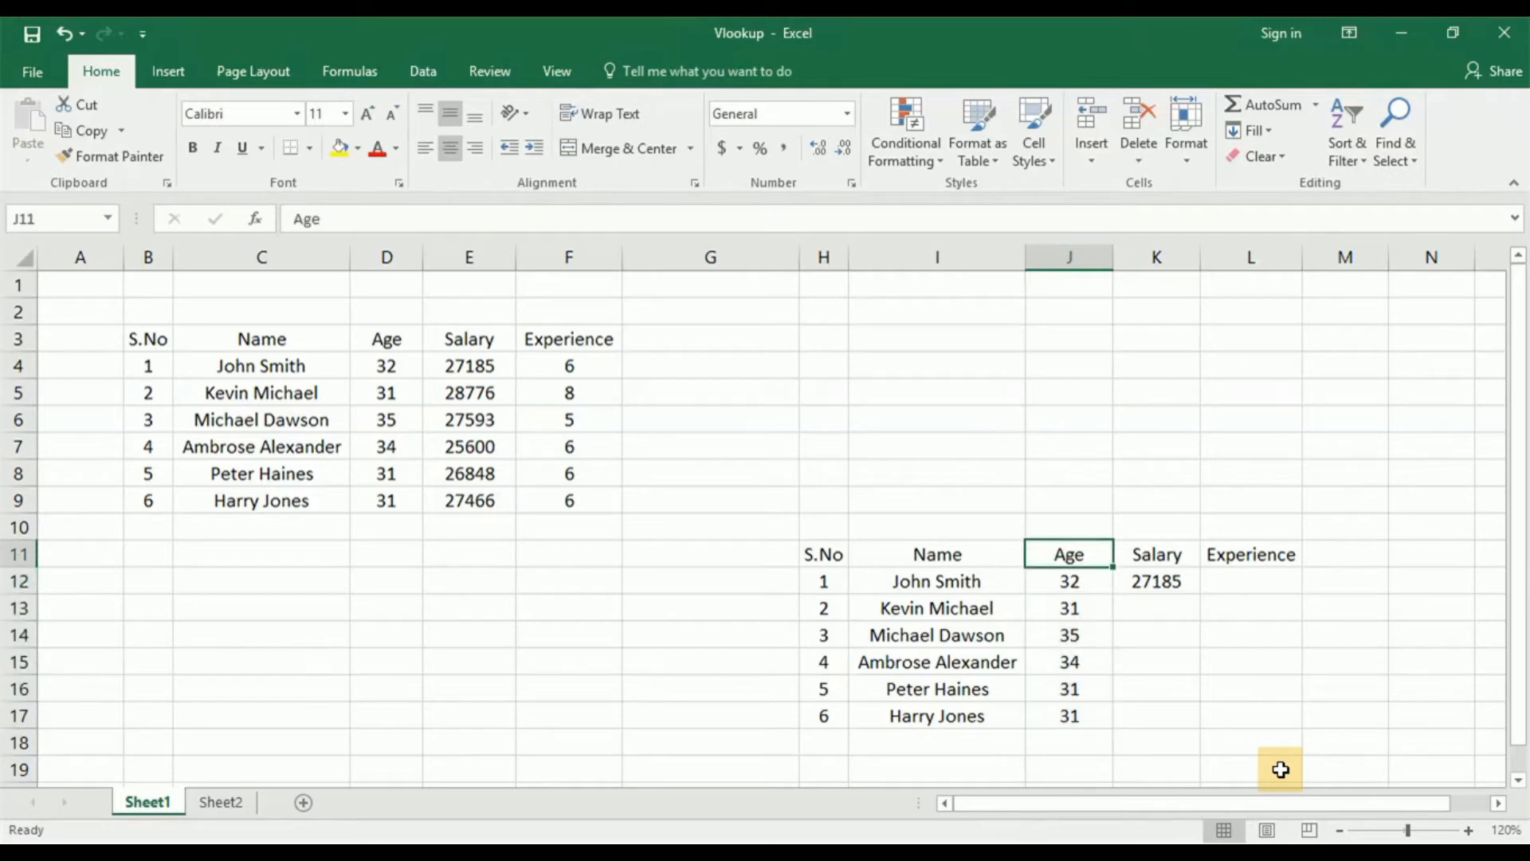
# - Fill the Salary VLOOKUP formula from K12 down through K17
pyautogui.press('Down')
pyautogui.hotkey('ctrl', 'Down')
pyautogui.press('Right')
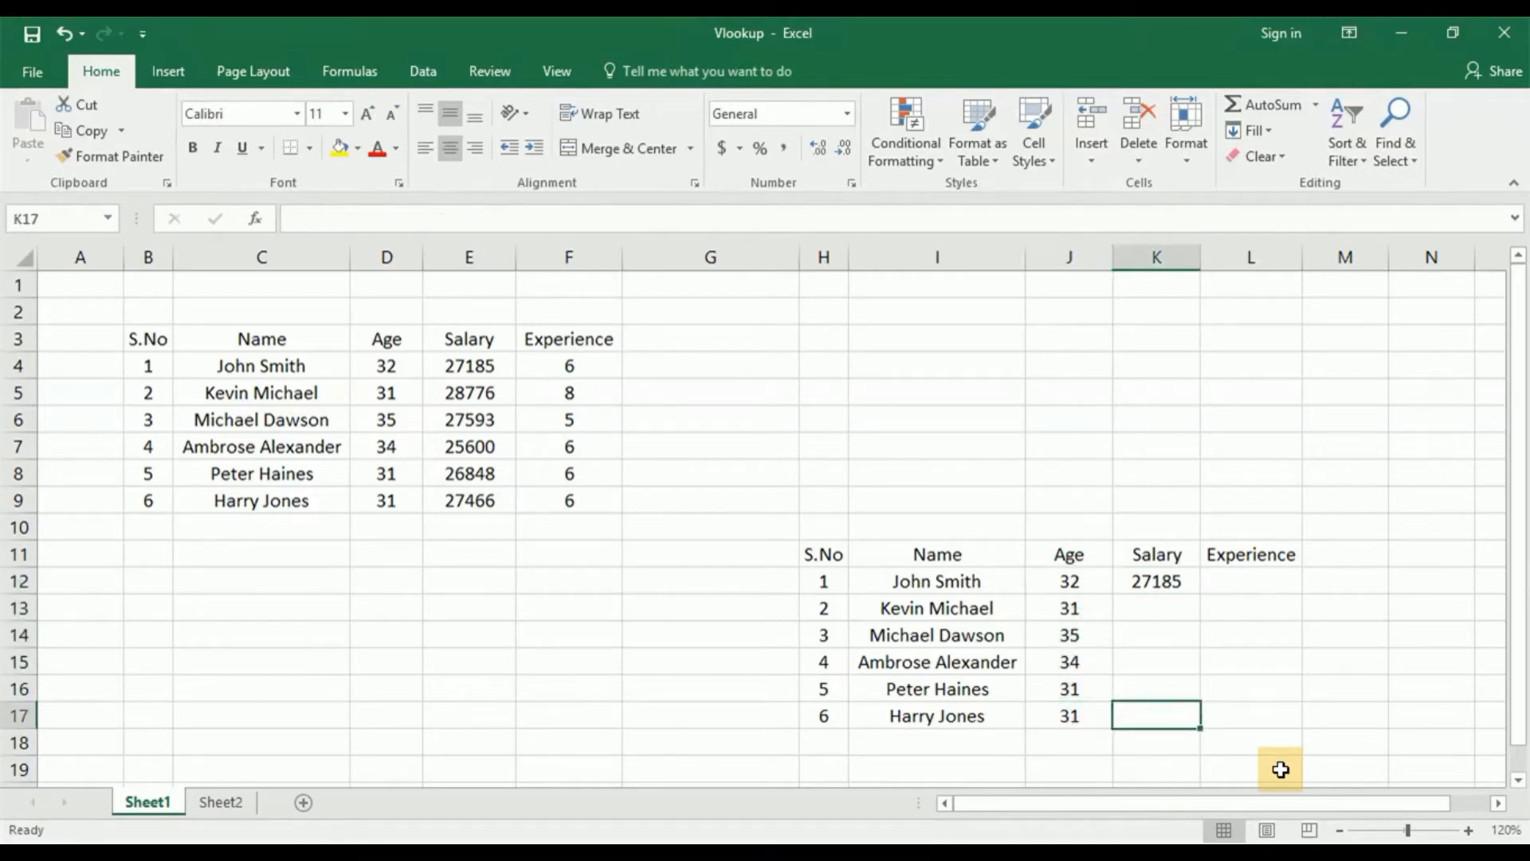
pyautogui.hotkey('ctrl', 'shift', 'Up')
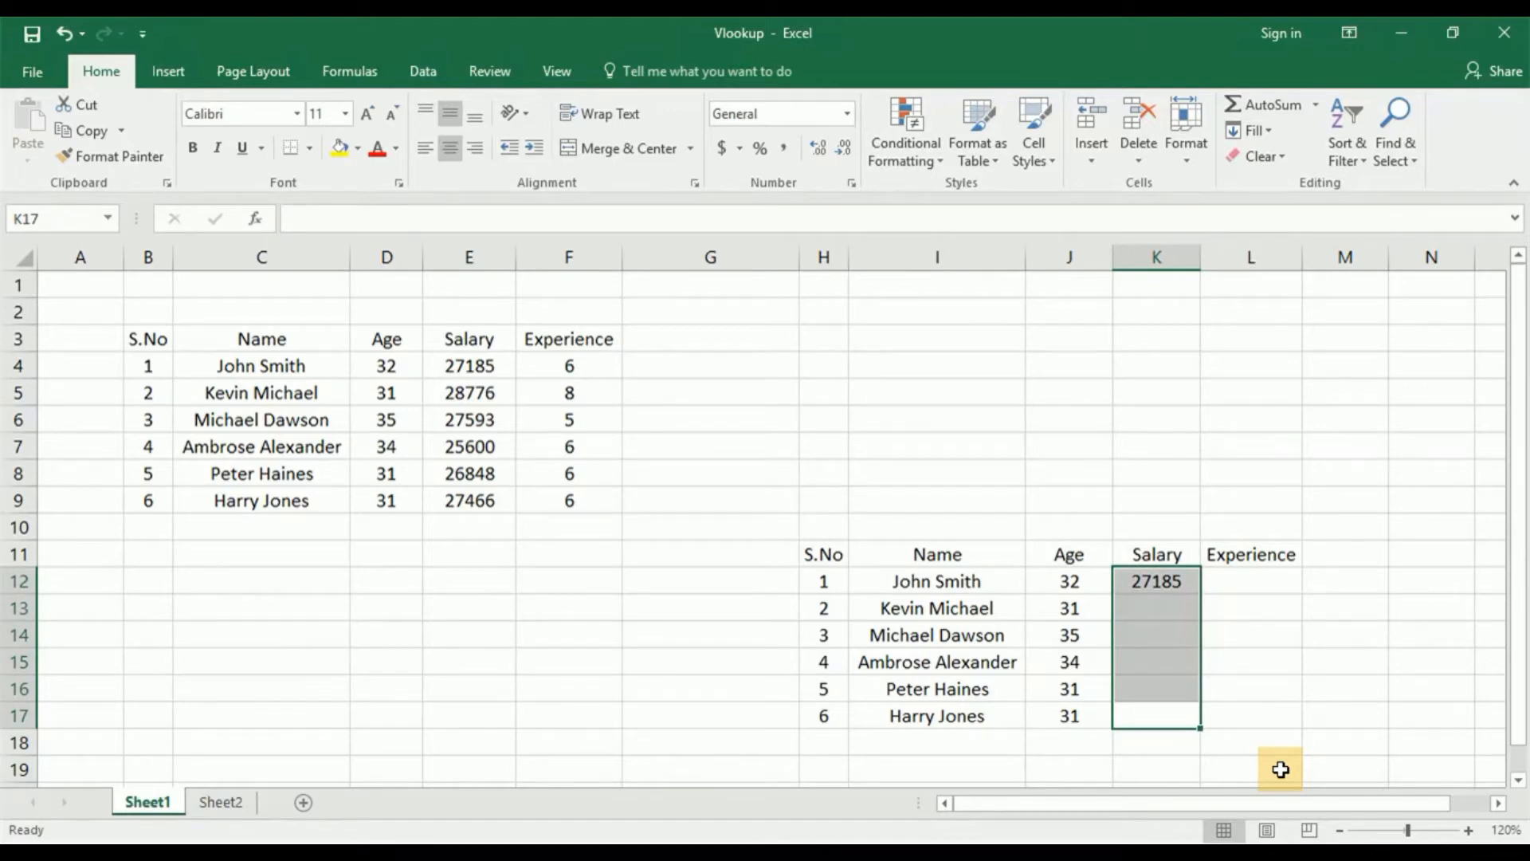
pyautogui.hotkey('ctrl', 'd')
pyautogui.press('Right')
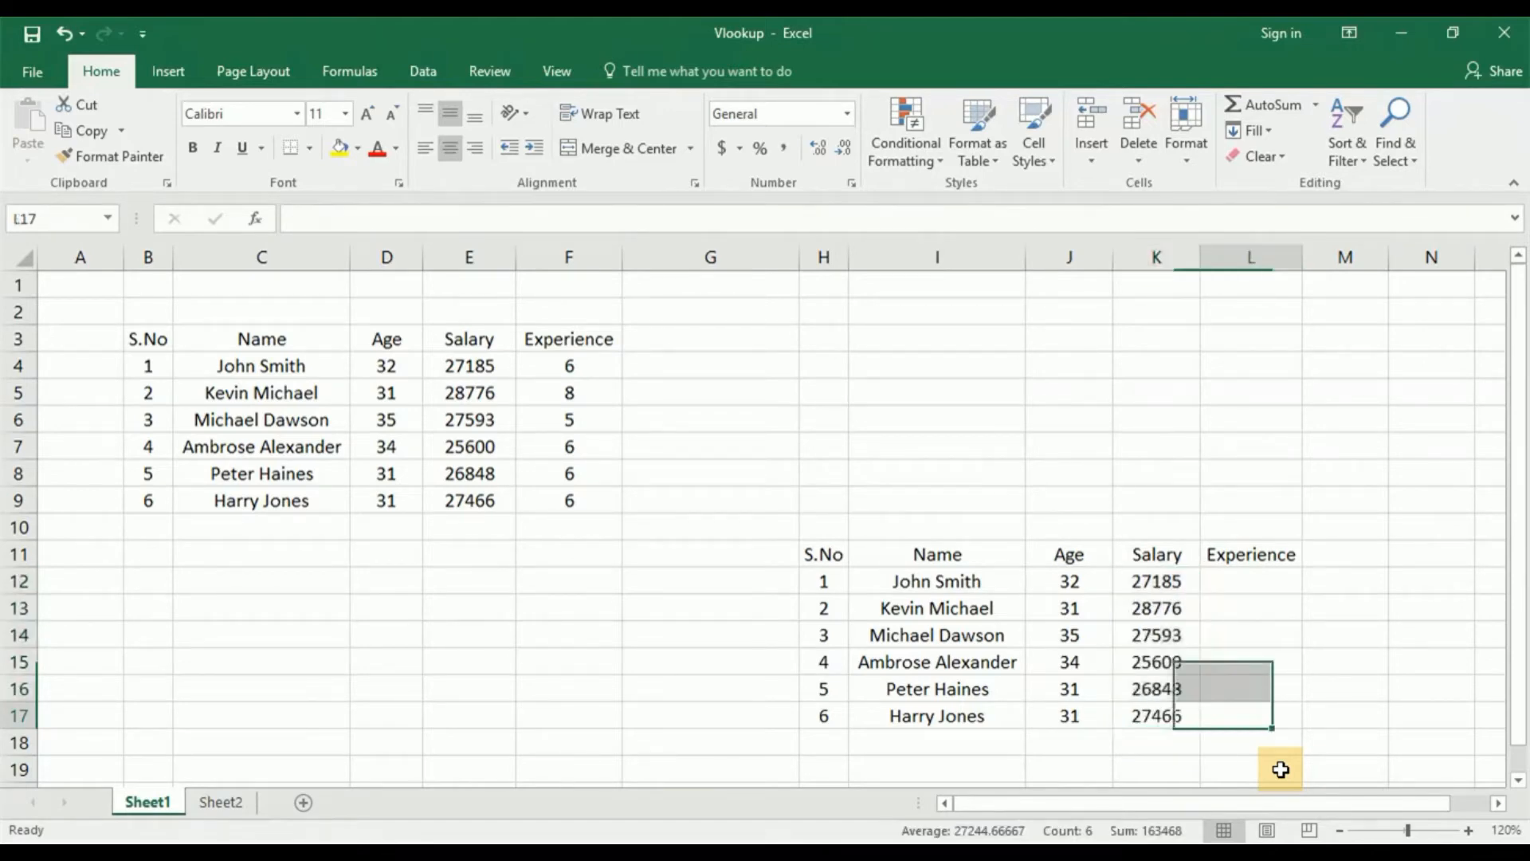
# - Review the filled Salary formulas in K12:K17 and inspect the ranges referenced by the formula in K12
pyautogui.press('Left')
pyautogui.press('Up')
pyautogui.press('Up')
pyautogui.press('Up')
pyautogui.press('Up')
pyautogui.press('Up')
pyautogui.press('Up')
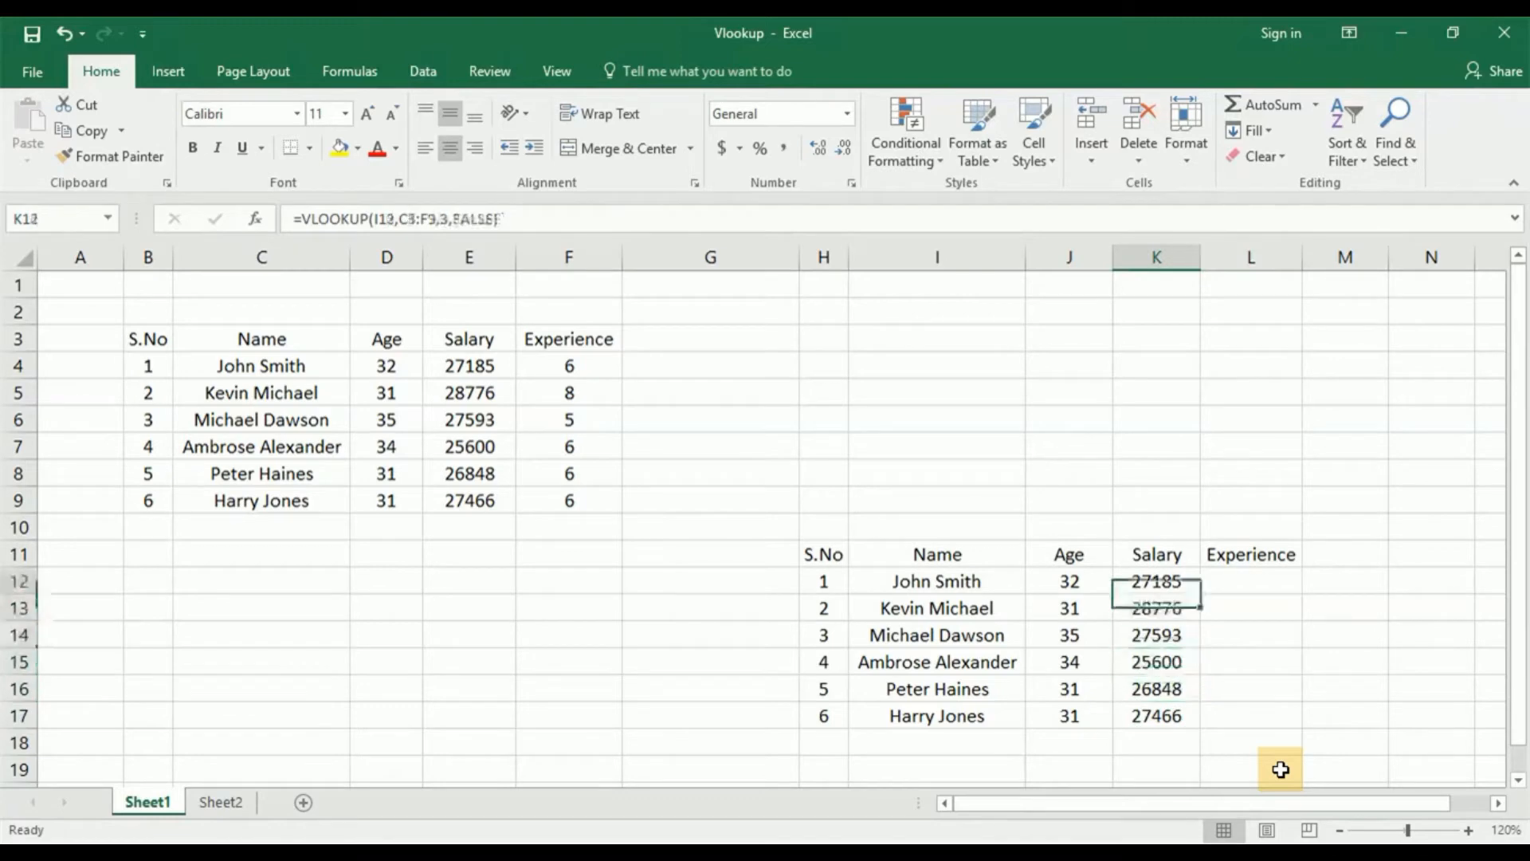
pyautogui.press('Down')
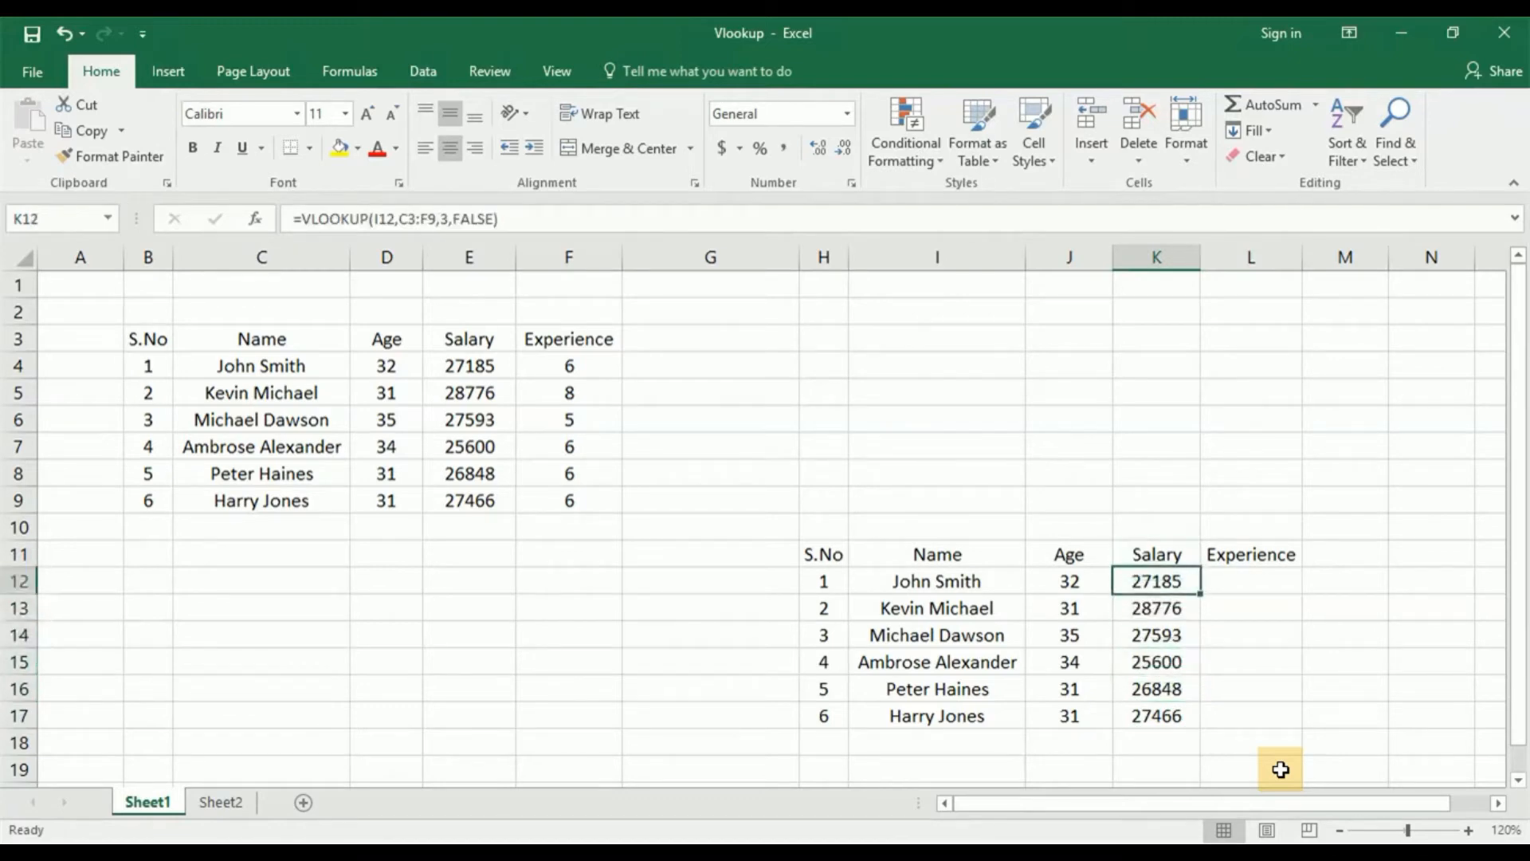
pyautogui.press('Left')
pyautogui.press('Right')
pyautogui.press('Right')
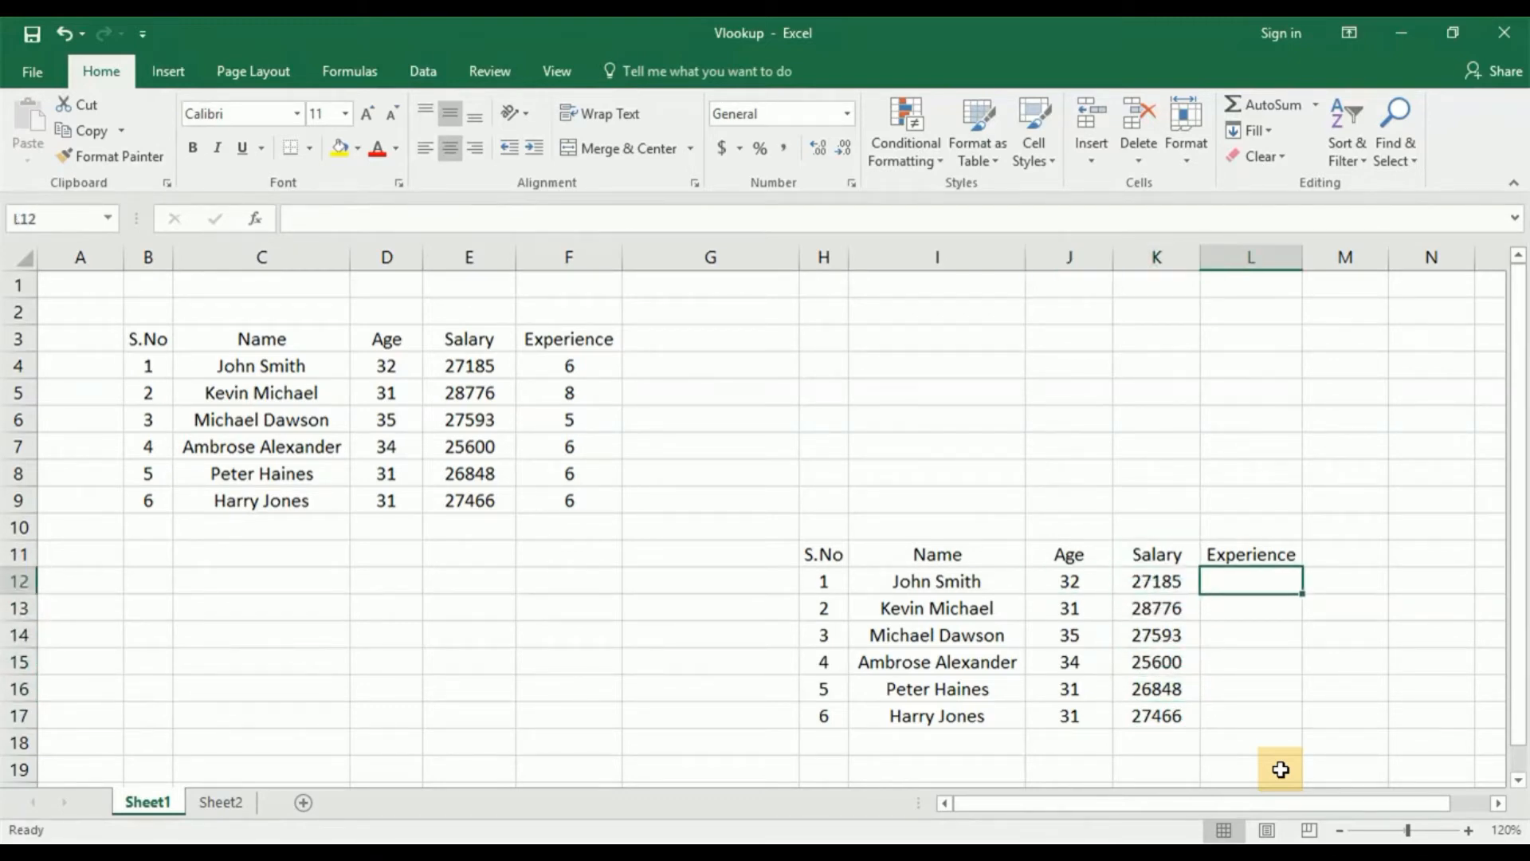
pyautogui.press('Left')
pyautogui.press('F2')
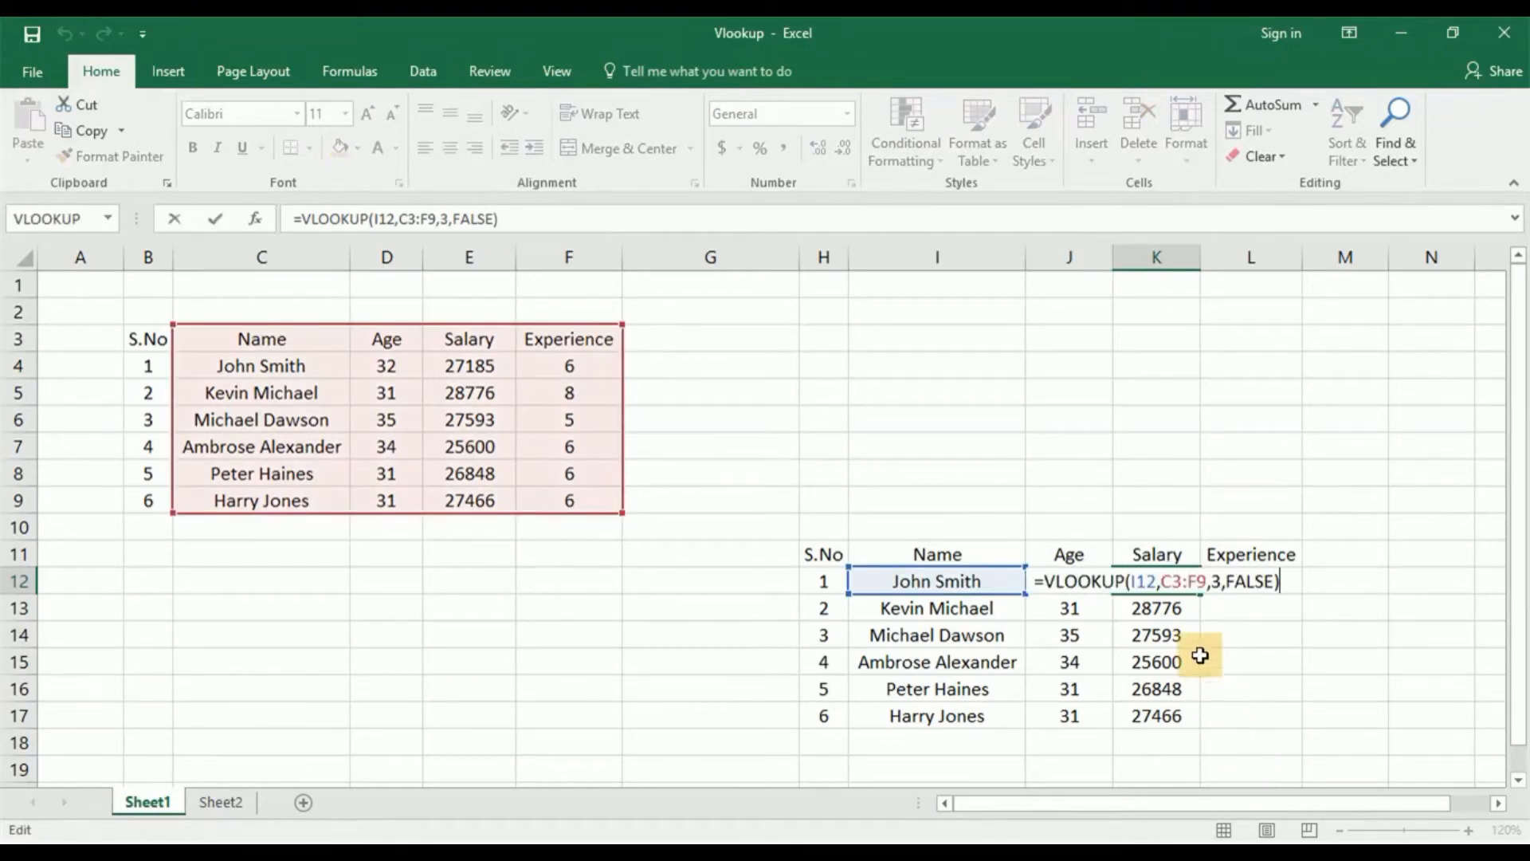
pyautogui.hotkey('ctrl', 'Return')
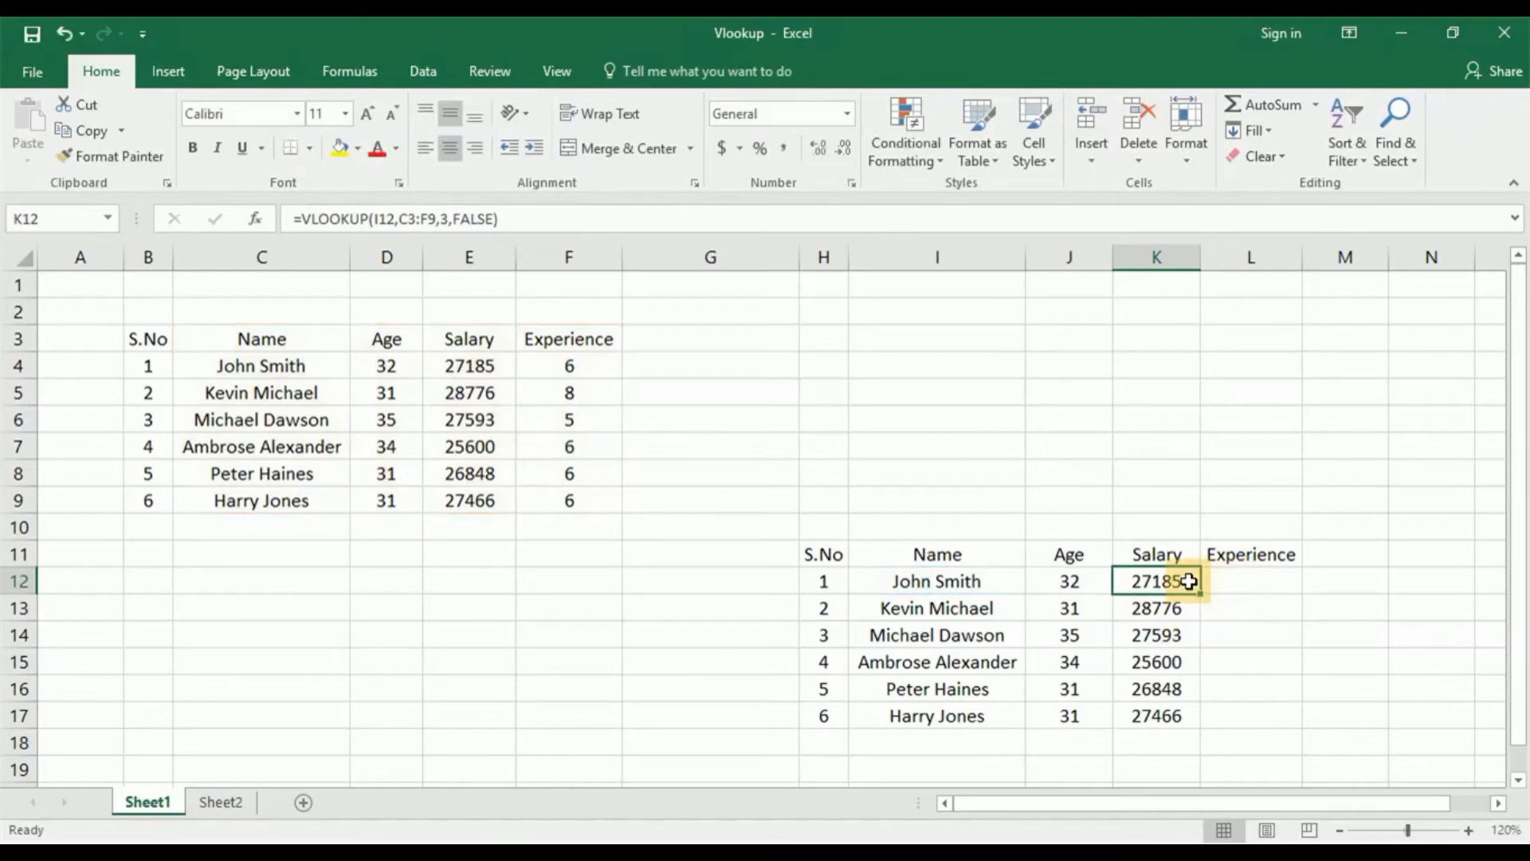
pyautogui.doubleClick(1189, 581)
pyautogui.press('Escape')
pyautogui.hotkey('ctrl', 'c')
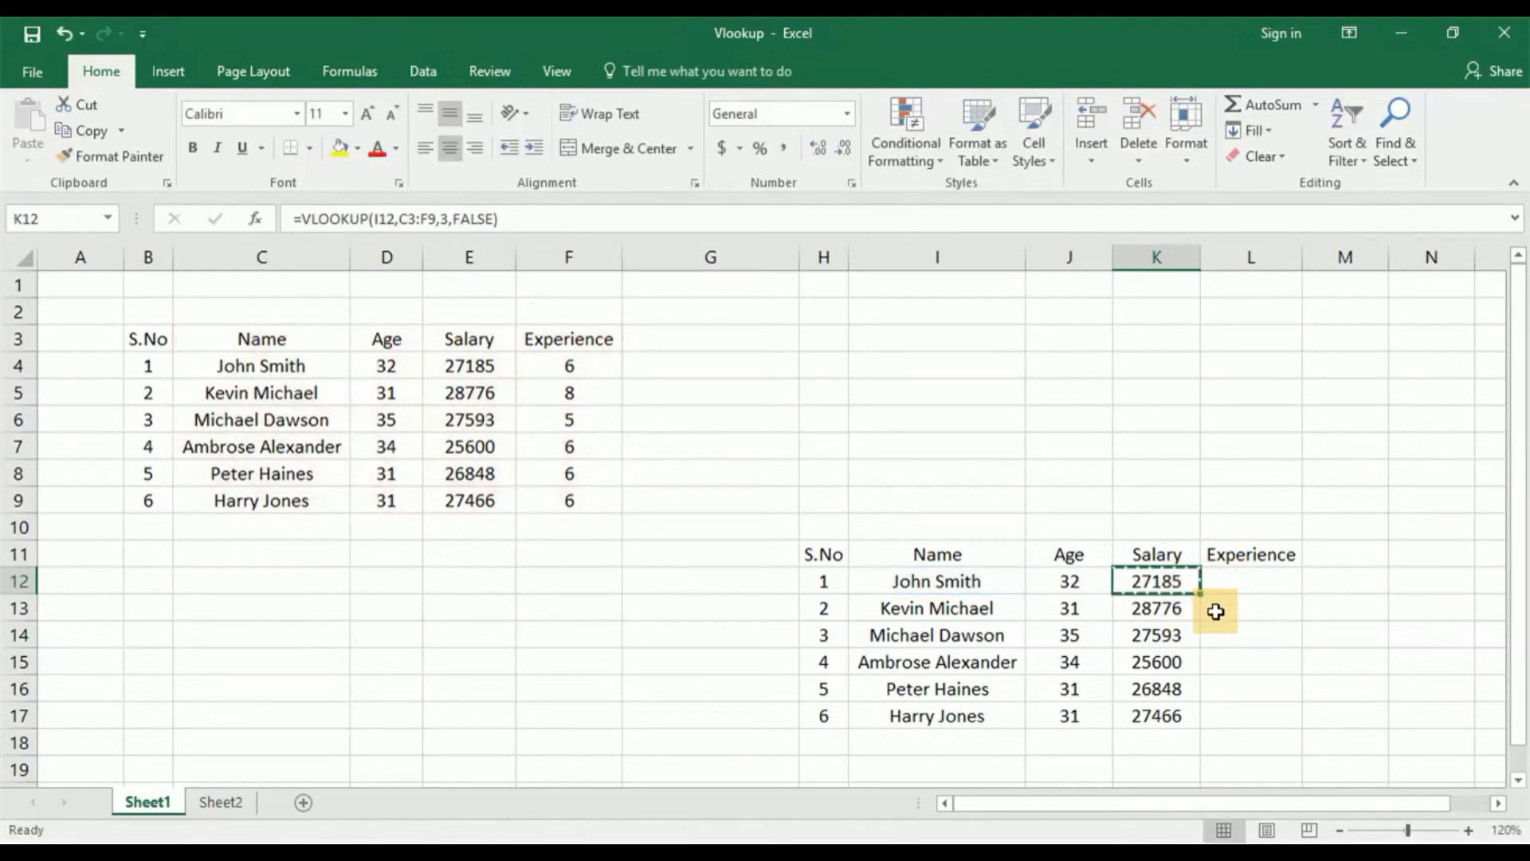
pyautogui.click(1252, 577)
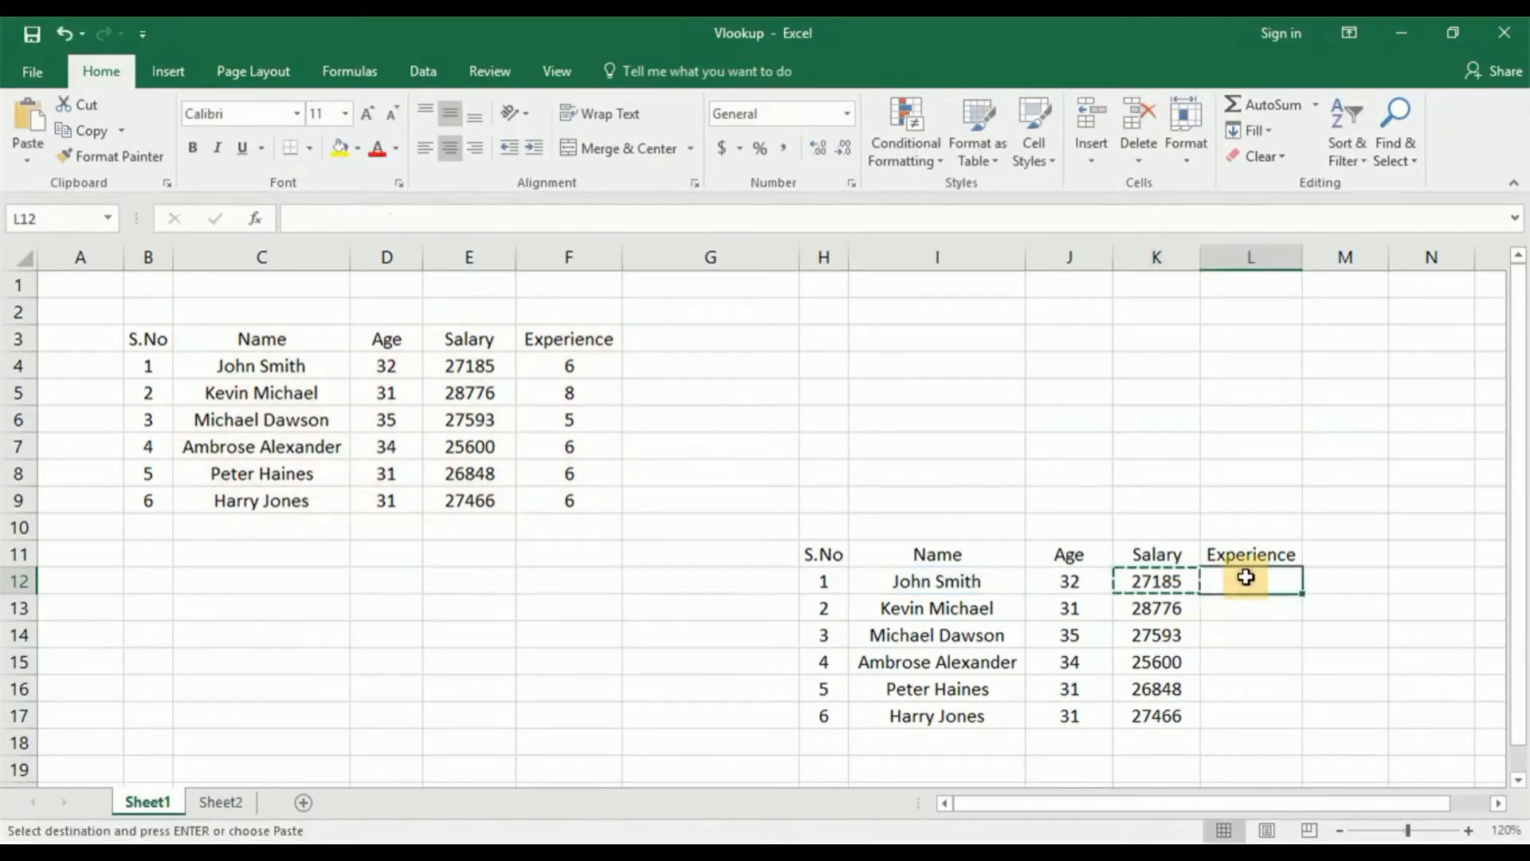
pyautogui.press('Escape')
pyautogui.click(1186, 581)
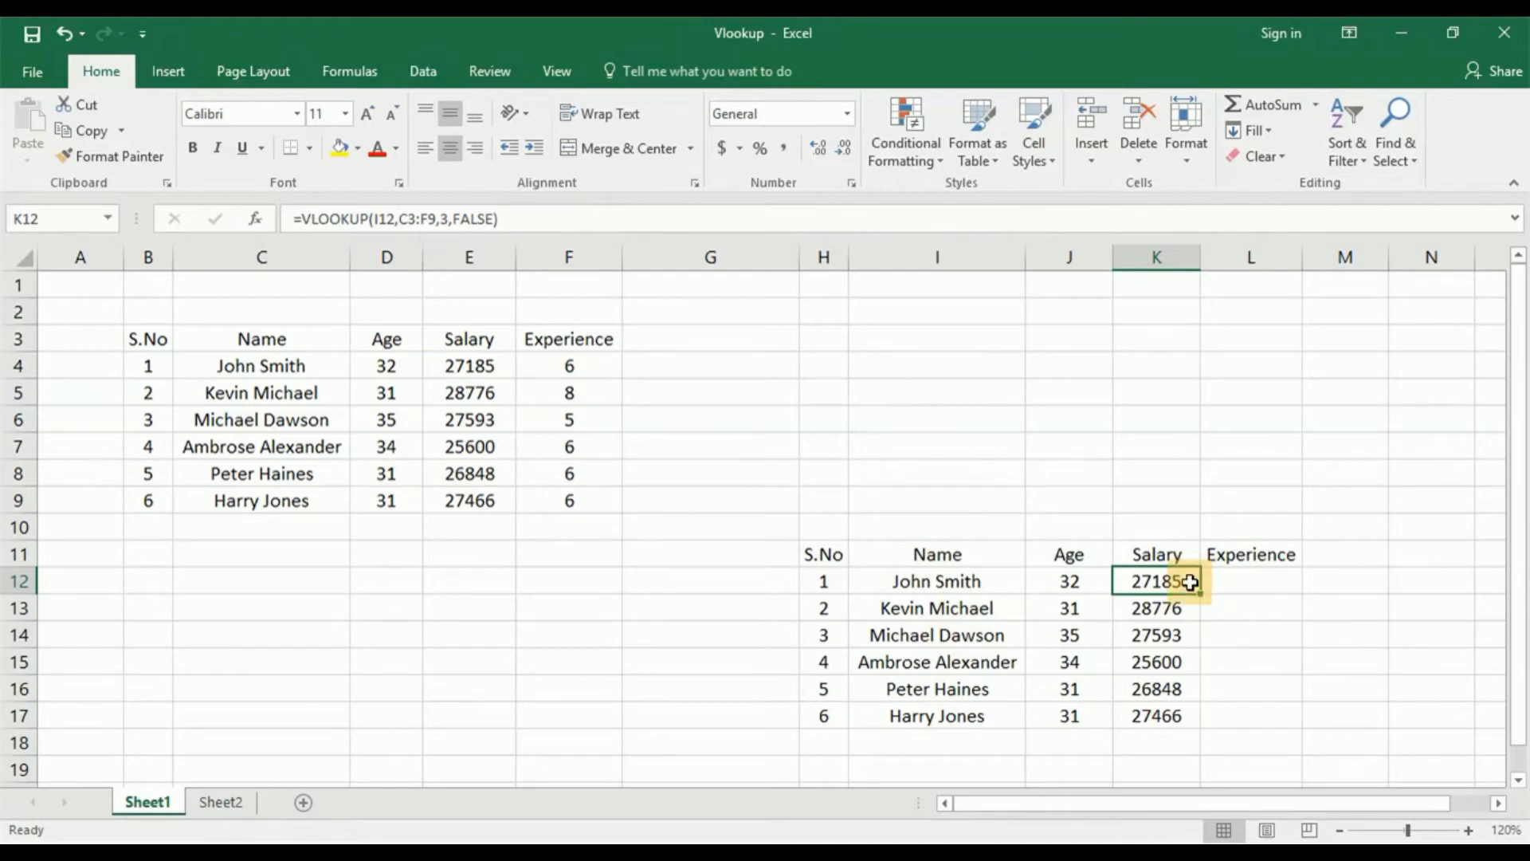
pyautogui.click(1221, 582)
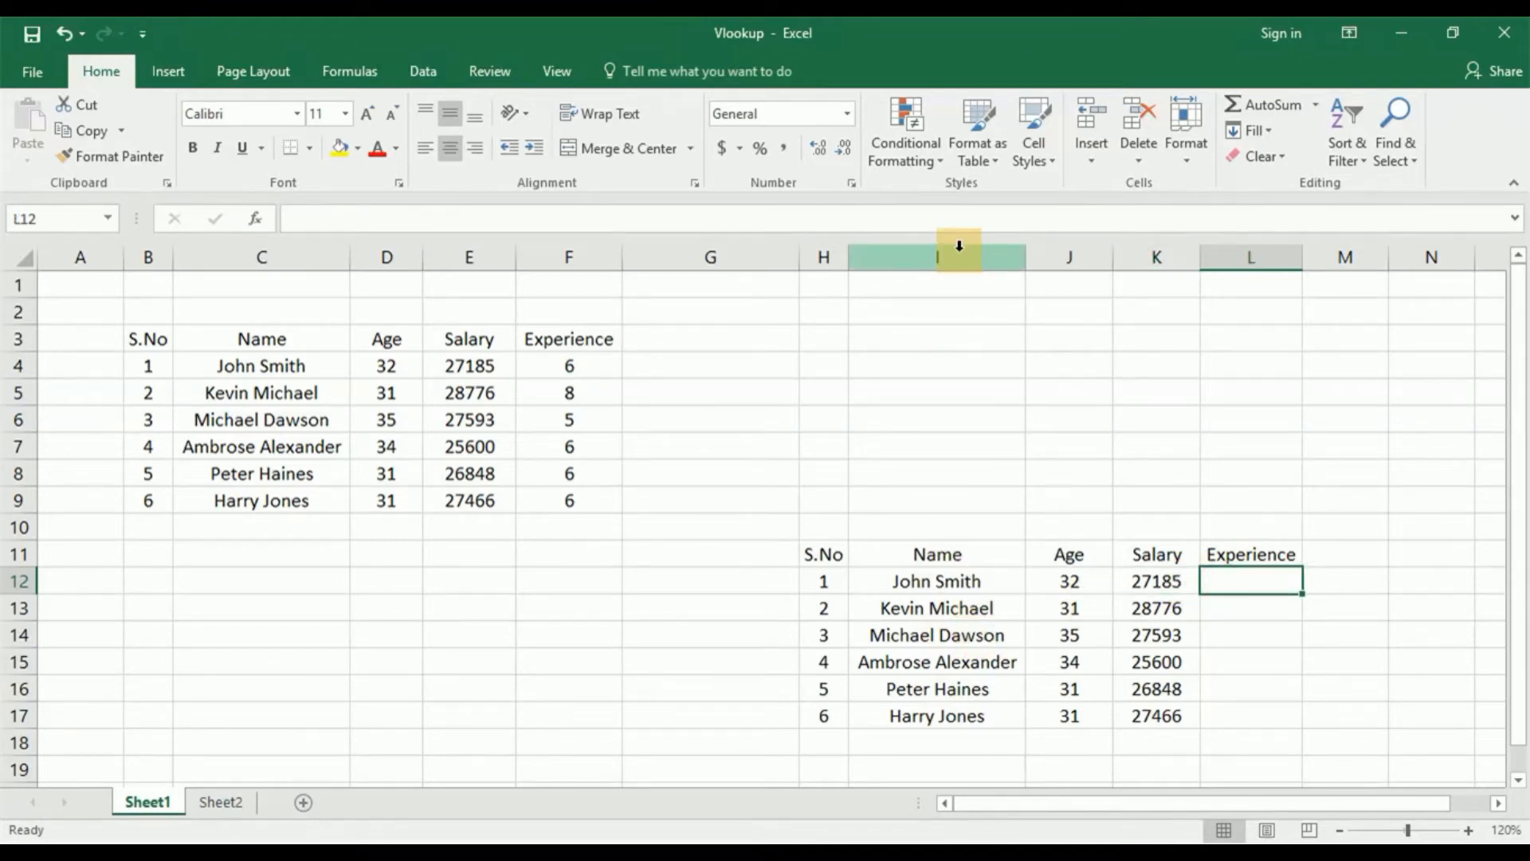
pyautogui.click(1248, 582)
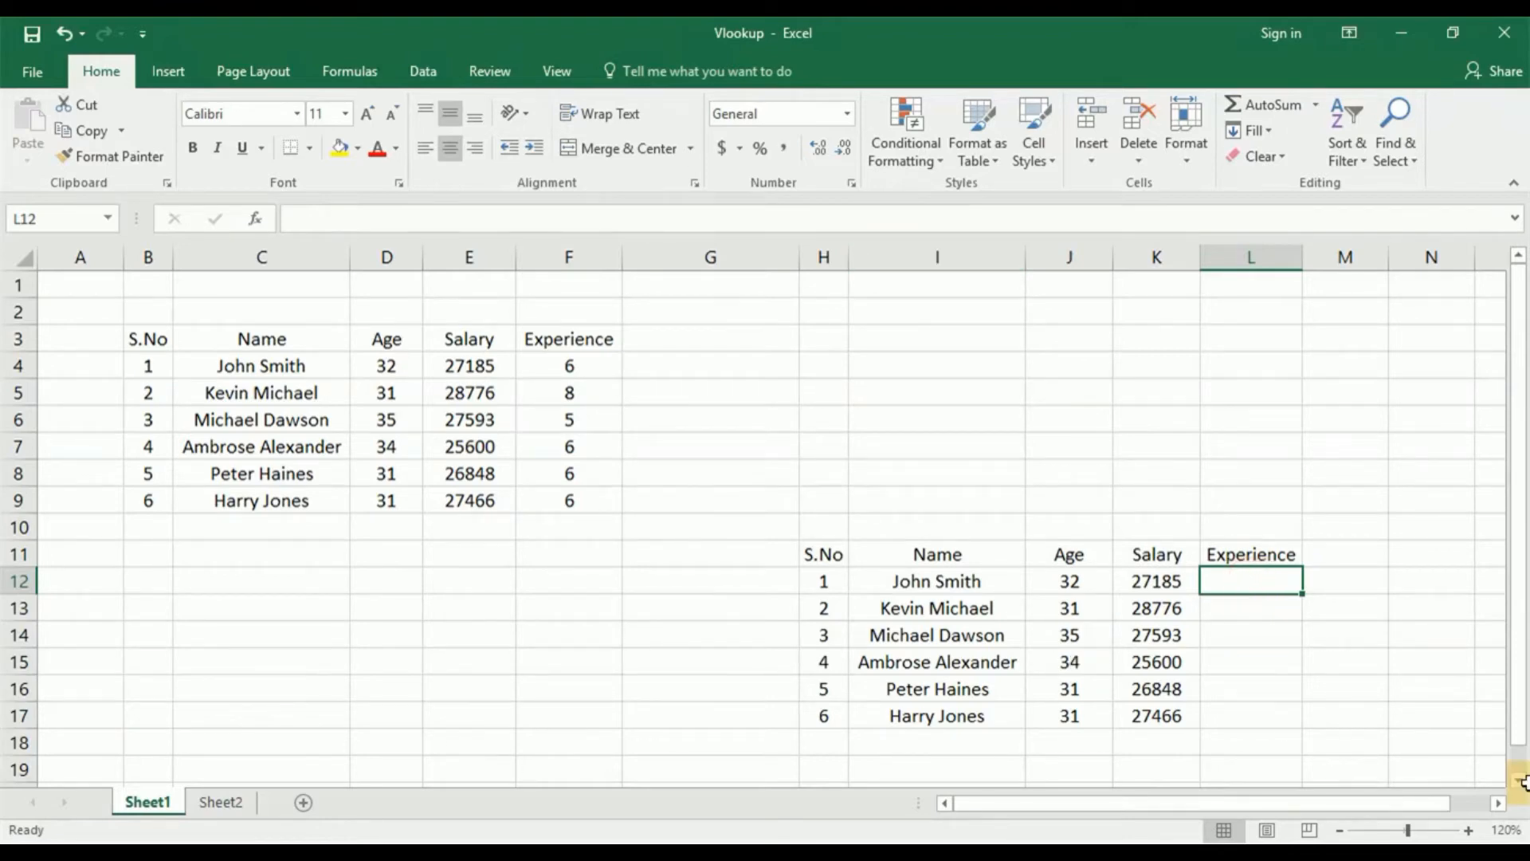
# - Clear the Salary formulas from K12 through K17 in the second table
pyautogui.press('Left')
pyautogui.press('Delete')
pyautogui.press('Down')
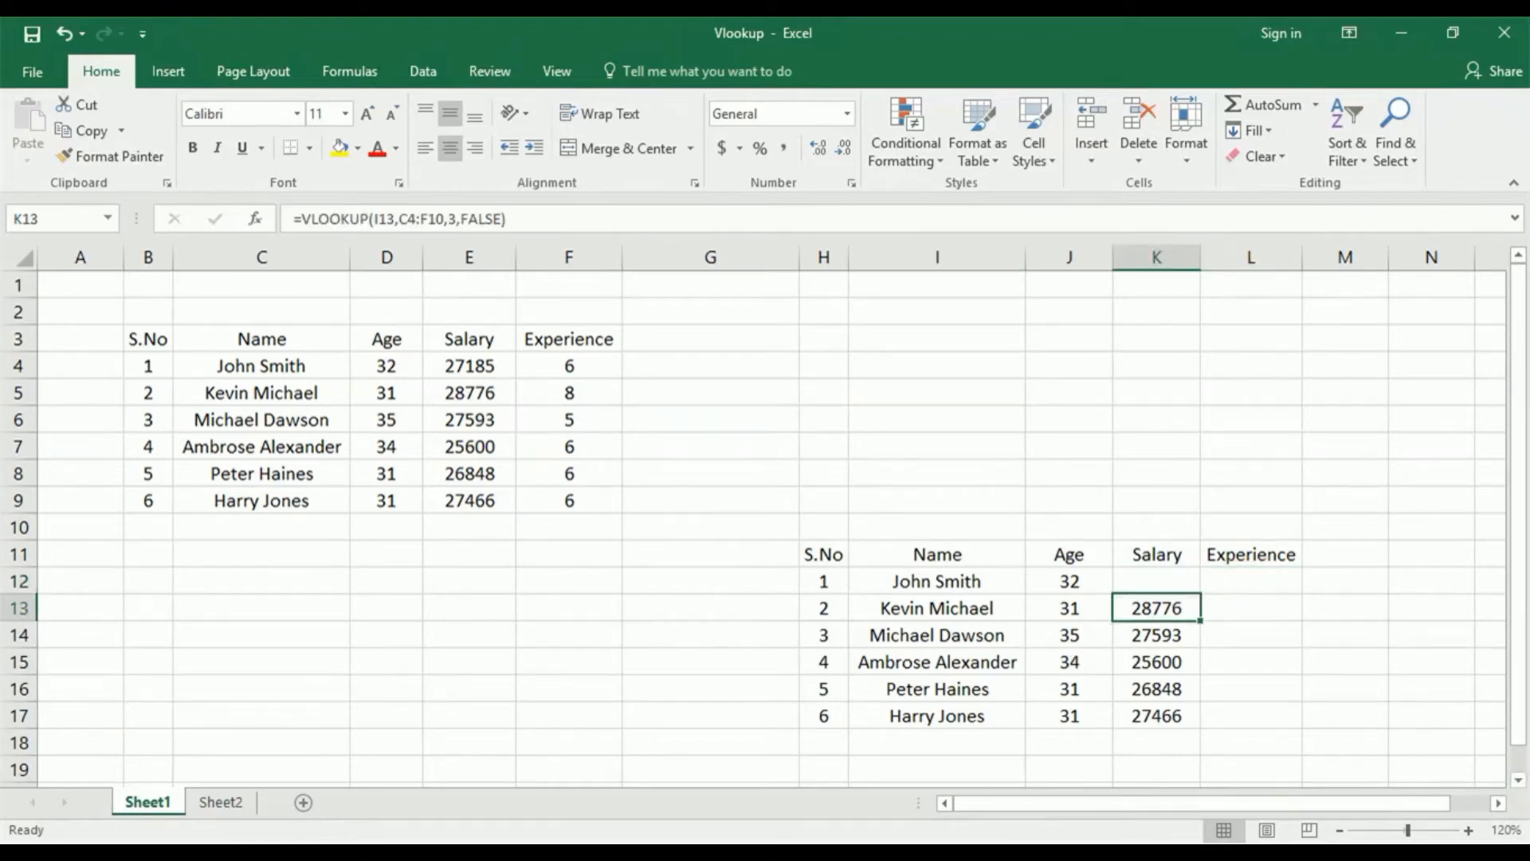
pyautogui.hotkey('ctrl', 'shift', 'Down')
pyautogui.press('Delete')
# - Start a VLOOKUP formula in Salary cell K12 with the absolute reference $I$12 as its lookup value
pyautogui.press('Up')
pyautogui.write('=vlo')
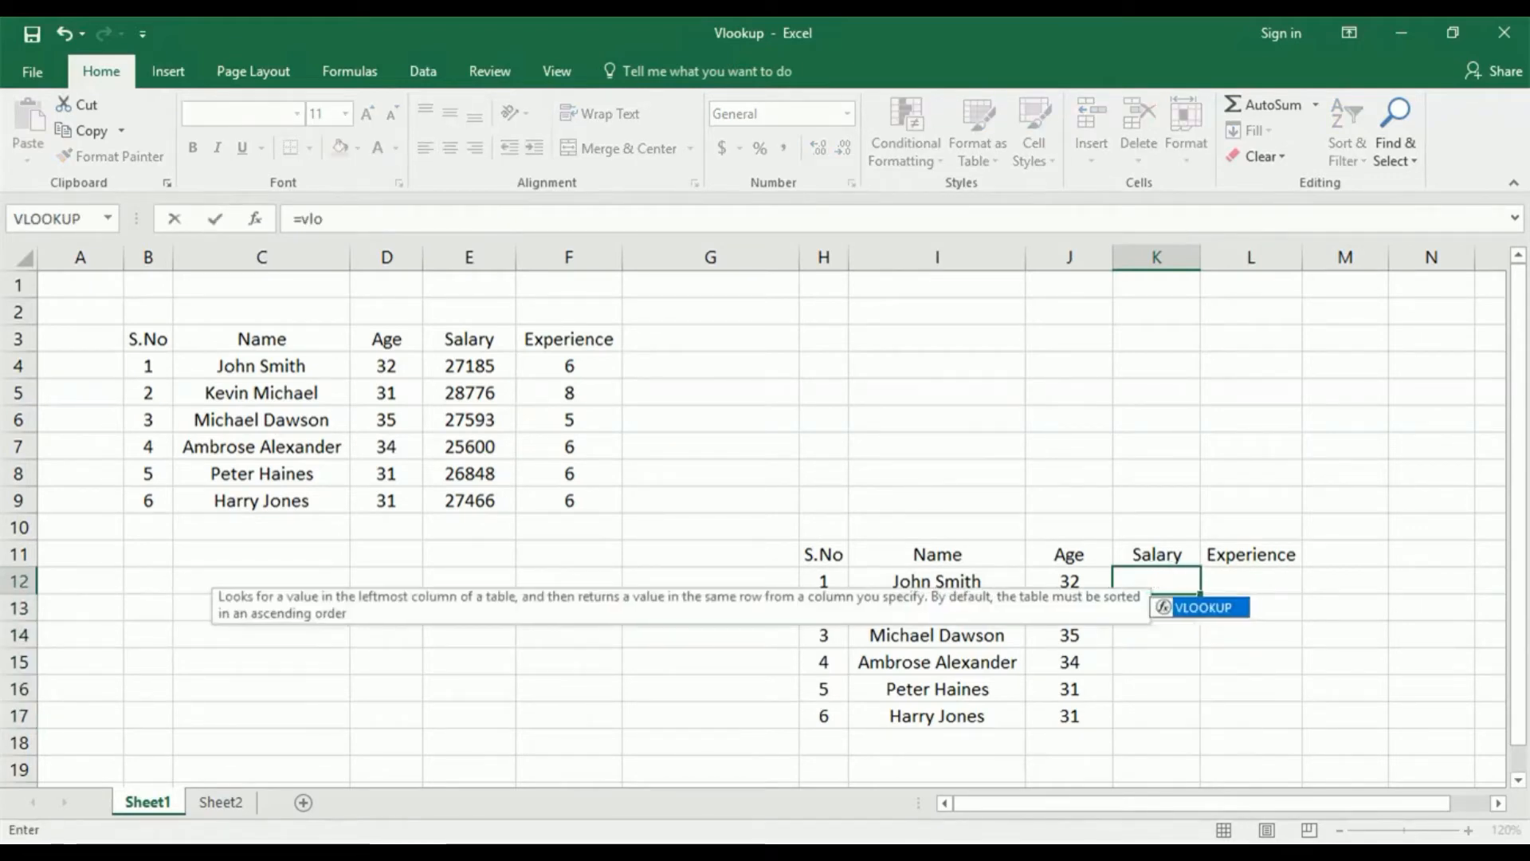
pyautogui.press('Tab')
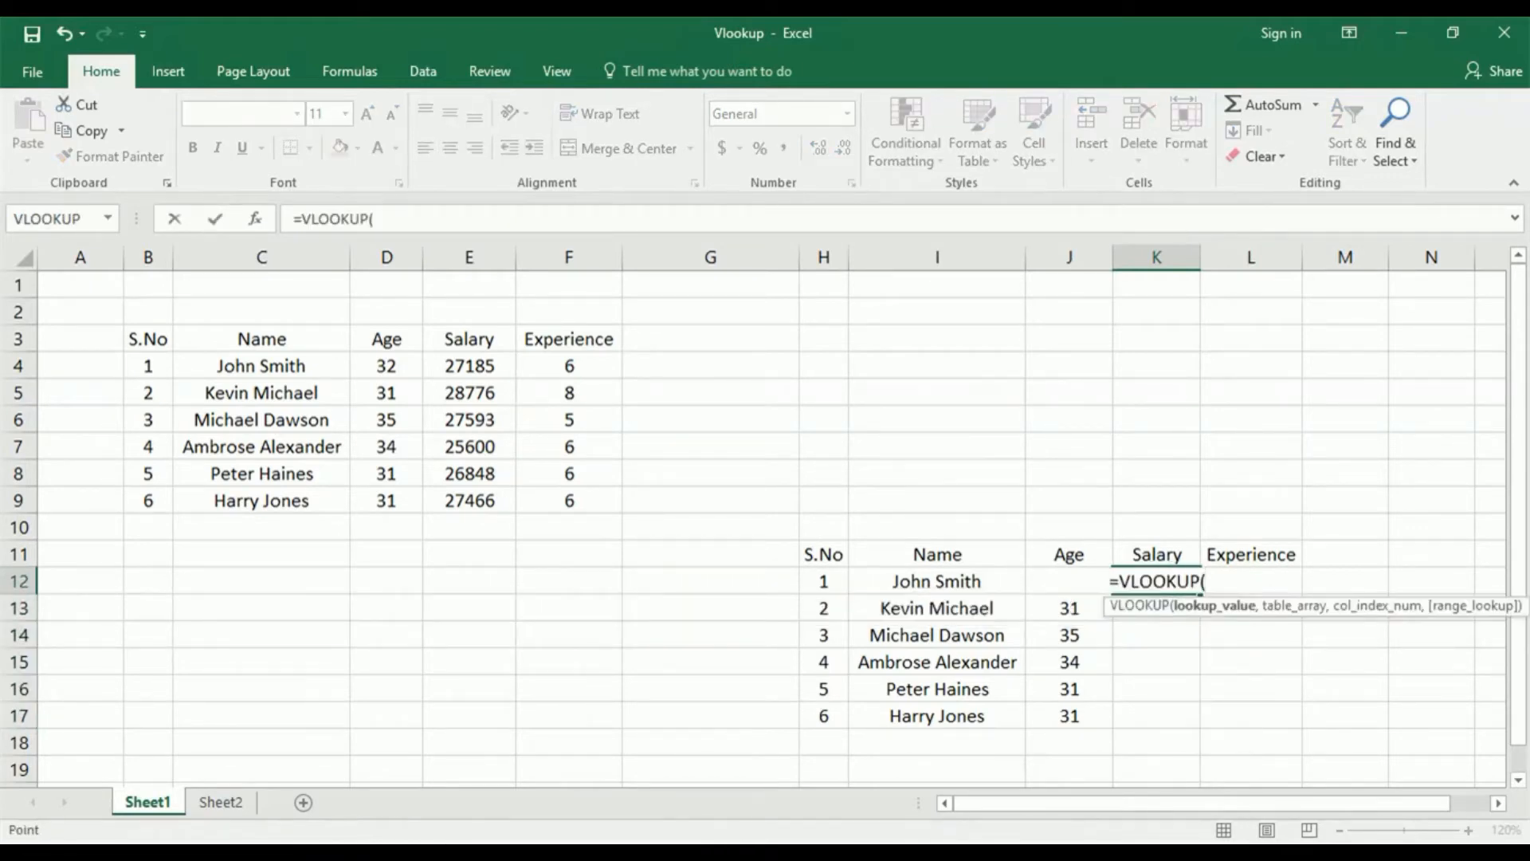
pyautogui.press('Left')
pyautogui.press('Left')
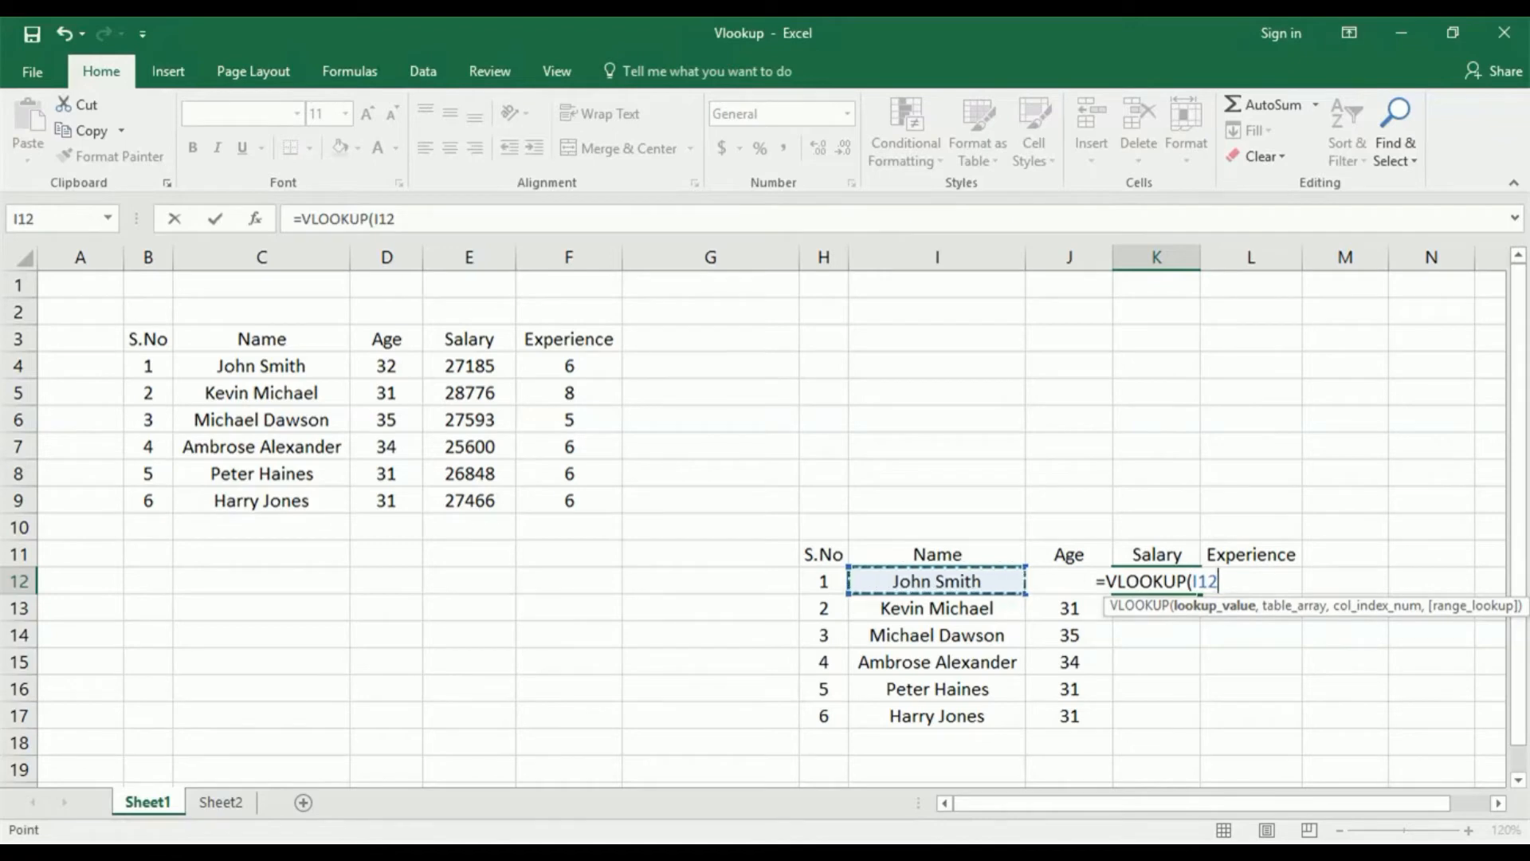
pyautogui.press('F4')
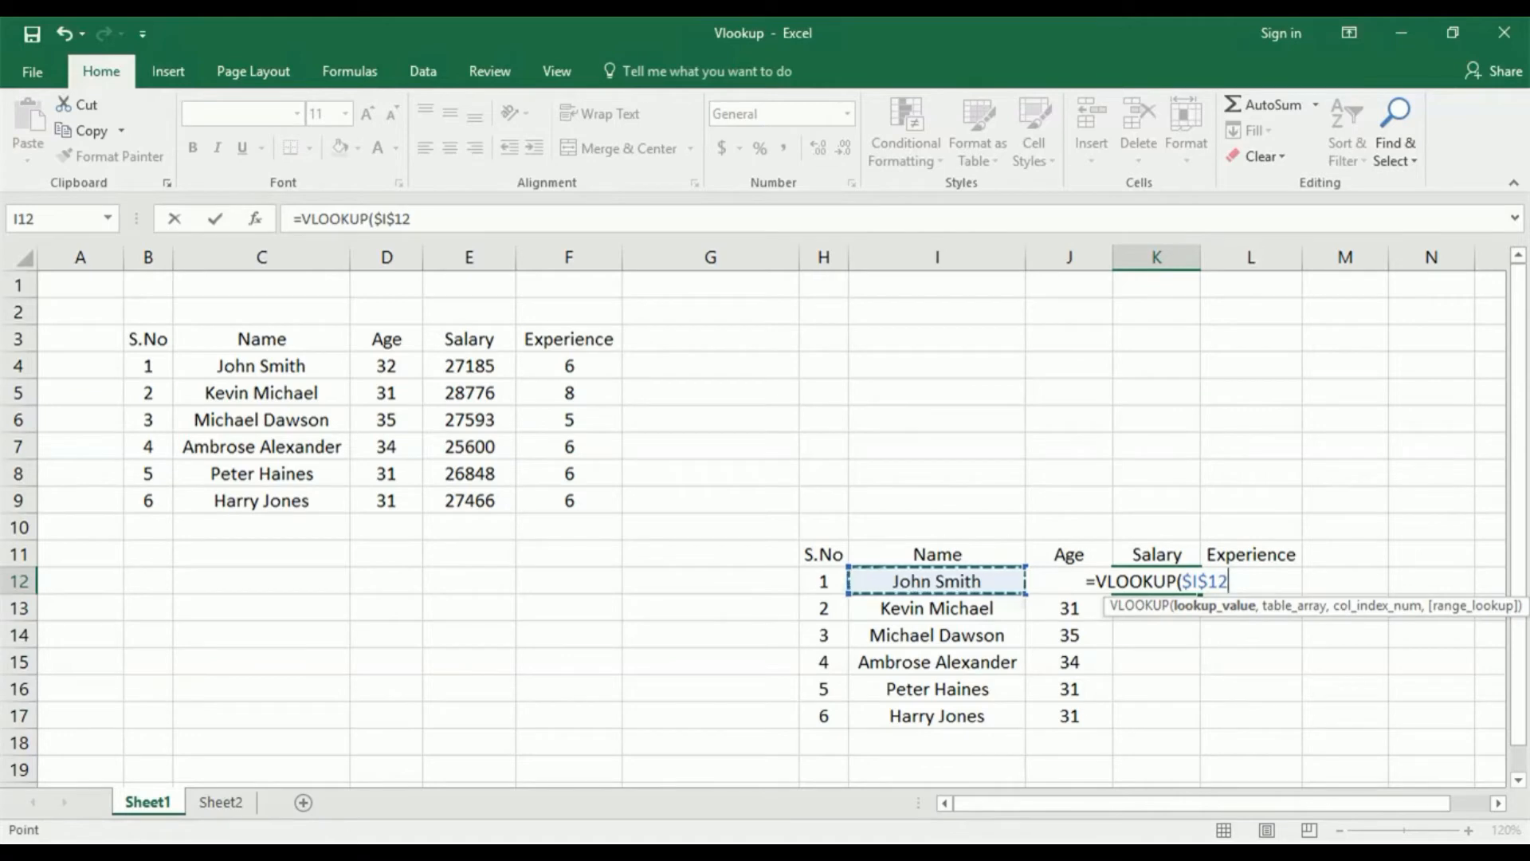
pyautogui.write(',')
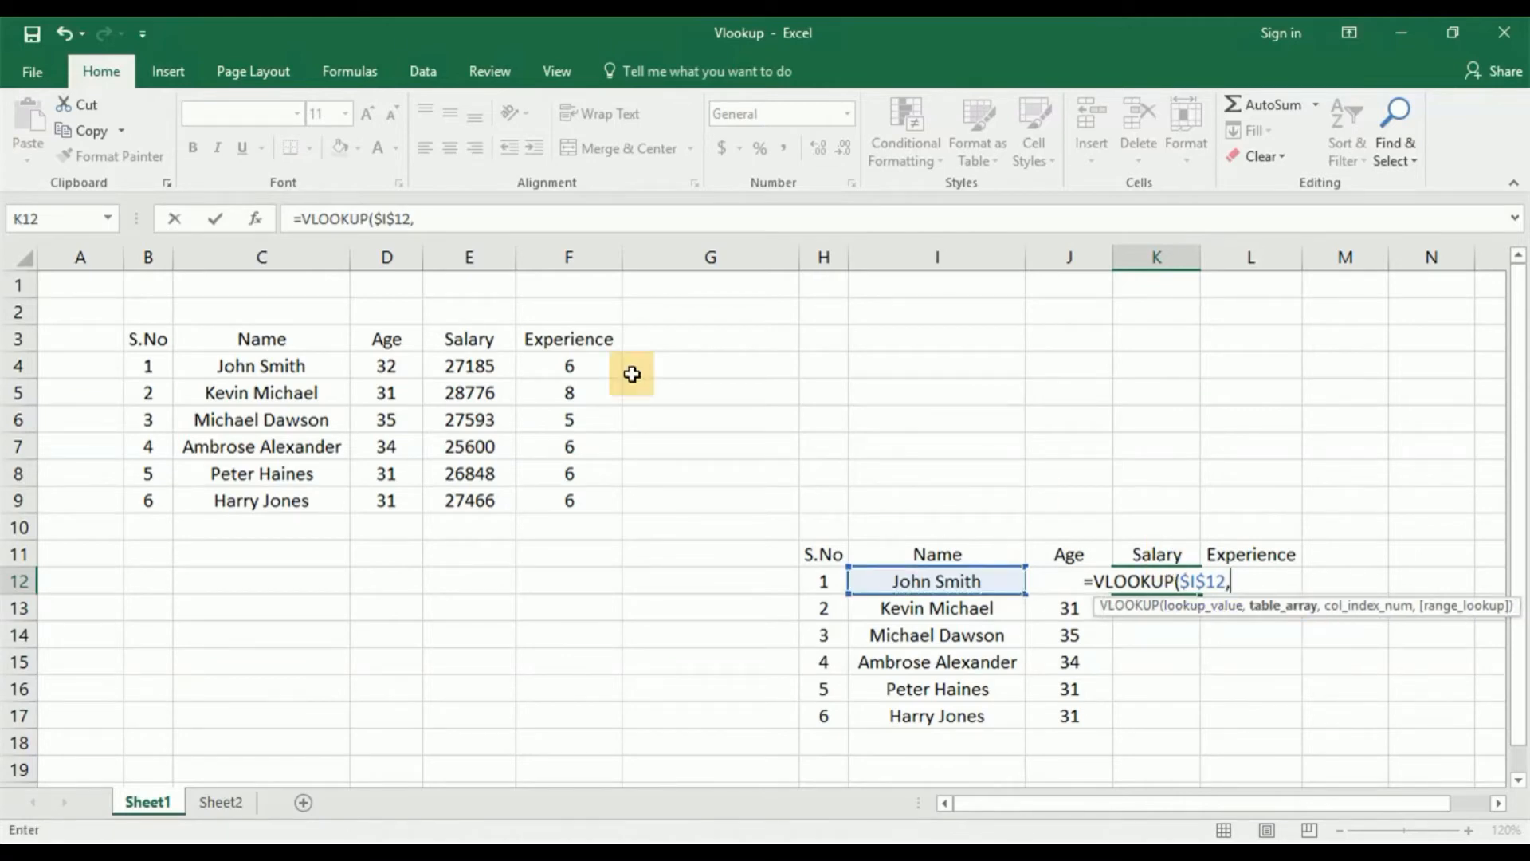
# - Complete the VLOOKUP in K12 with table array C3:F9, column index 3 and FALSE for an exact match
pyautogui.moveTo(235, 339); pyautogui.dragTo(606, 502)
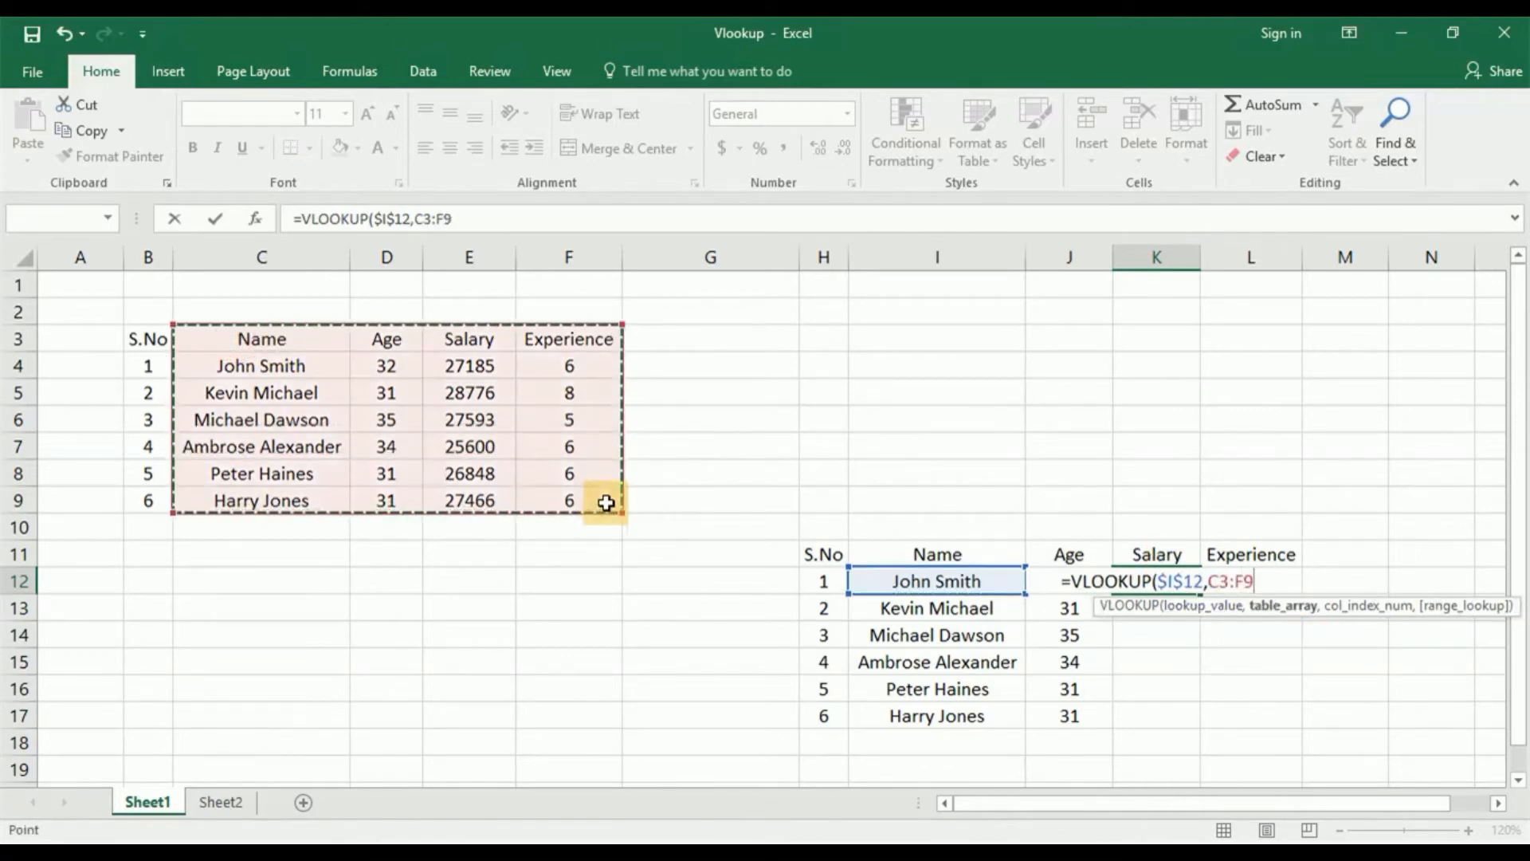
pyautogui.write(',')
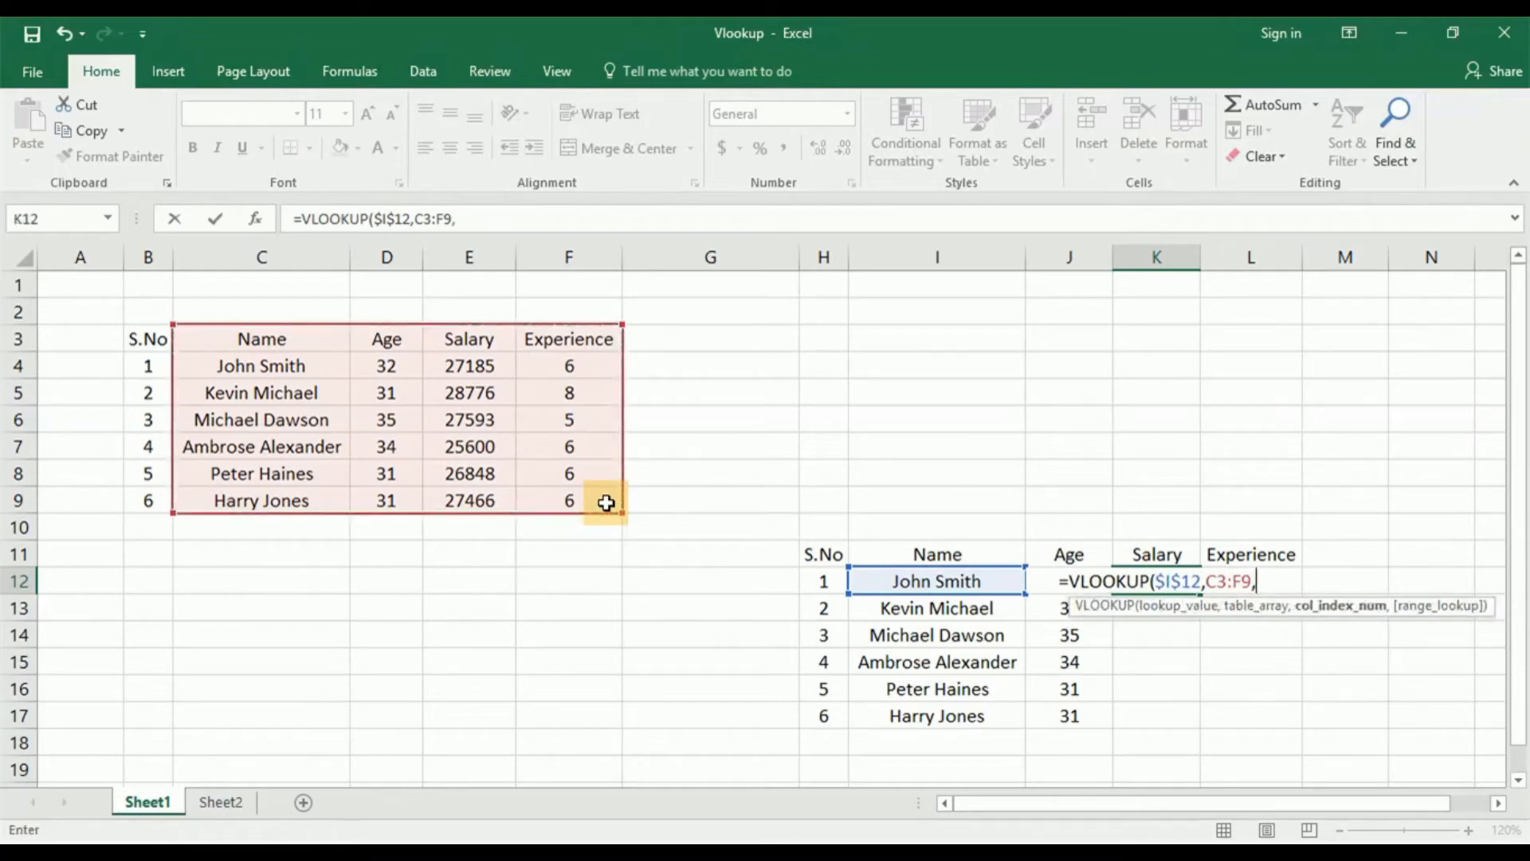
pyautogui.write('3,')
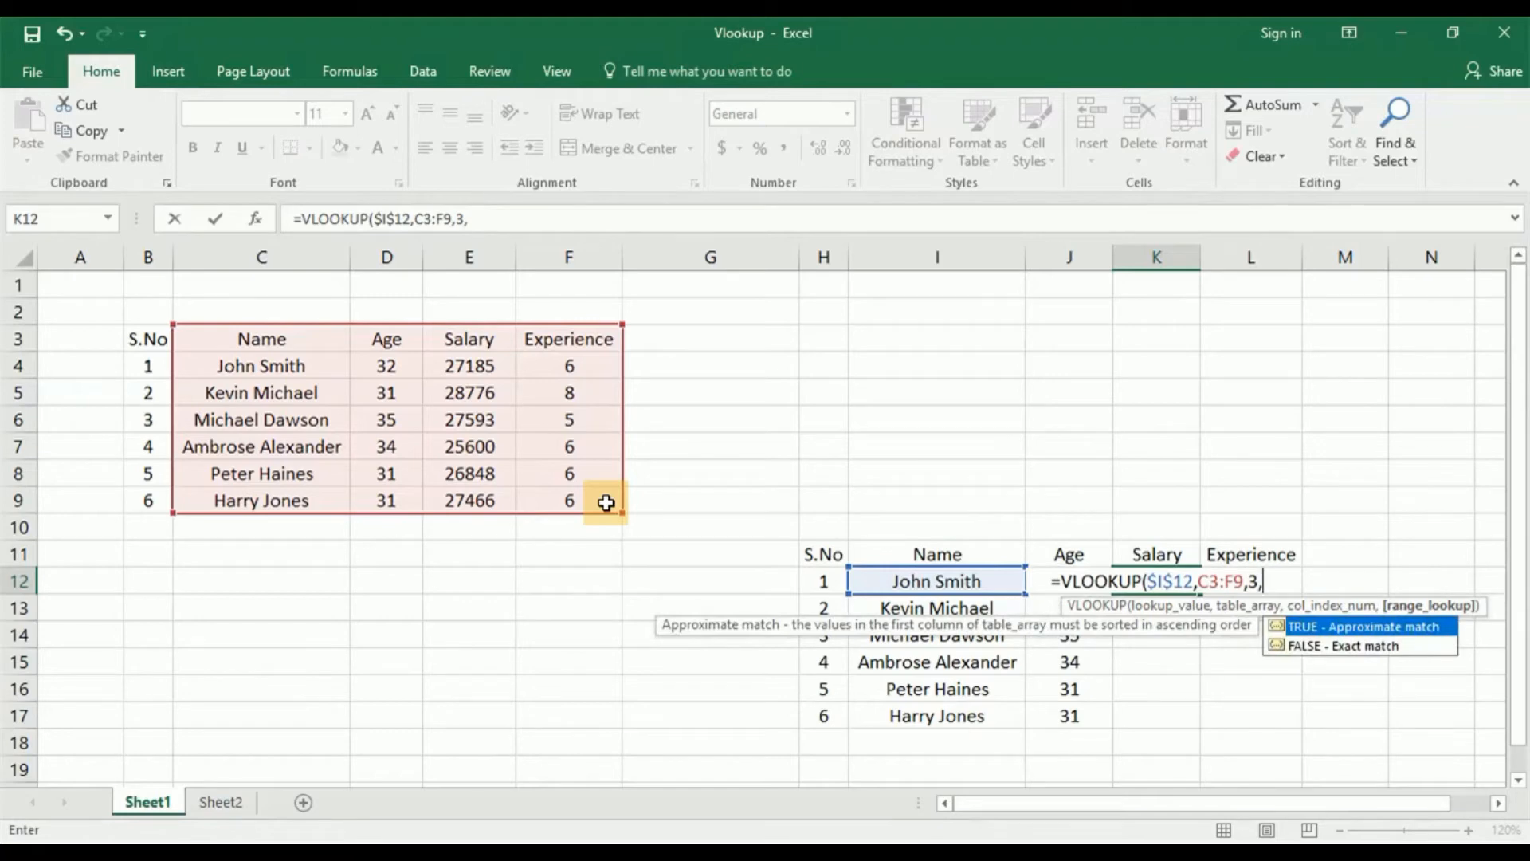
pyautogui.write('fals')
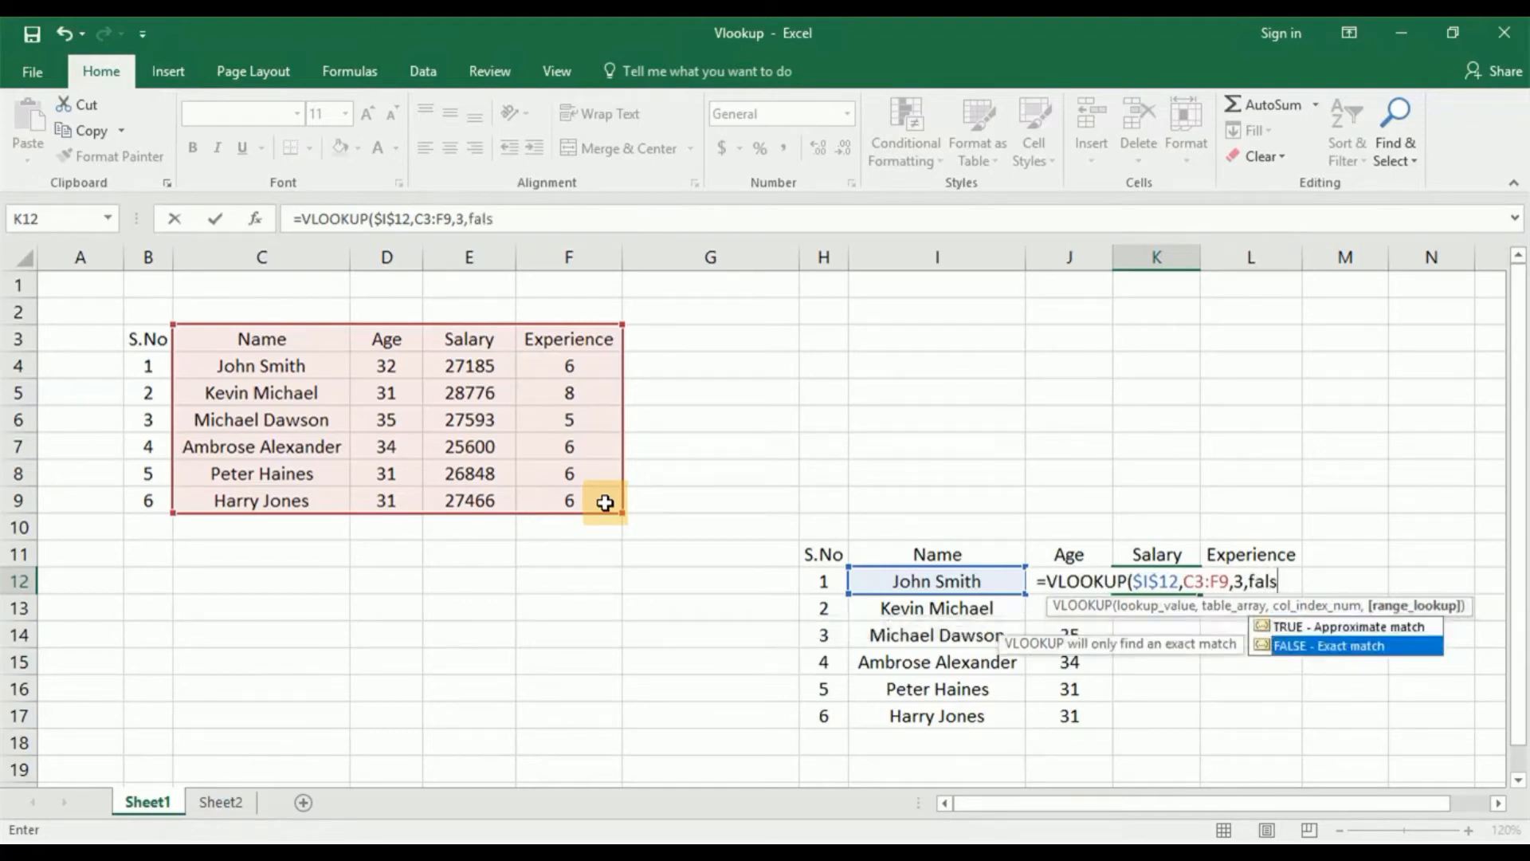
pyautogui.press('Tab')
pyautogui.press('Return')
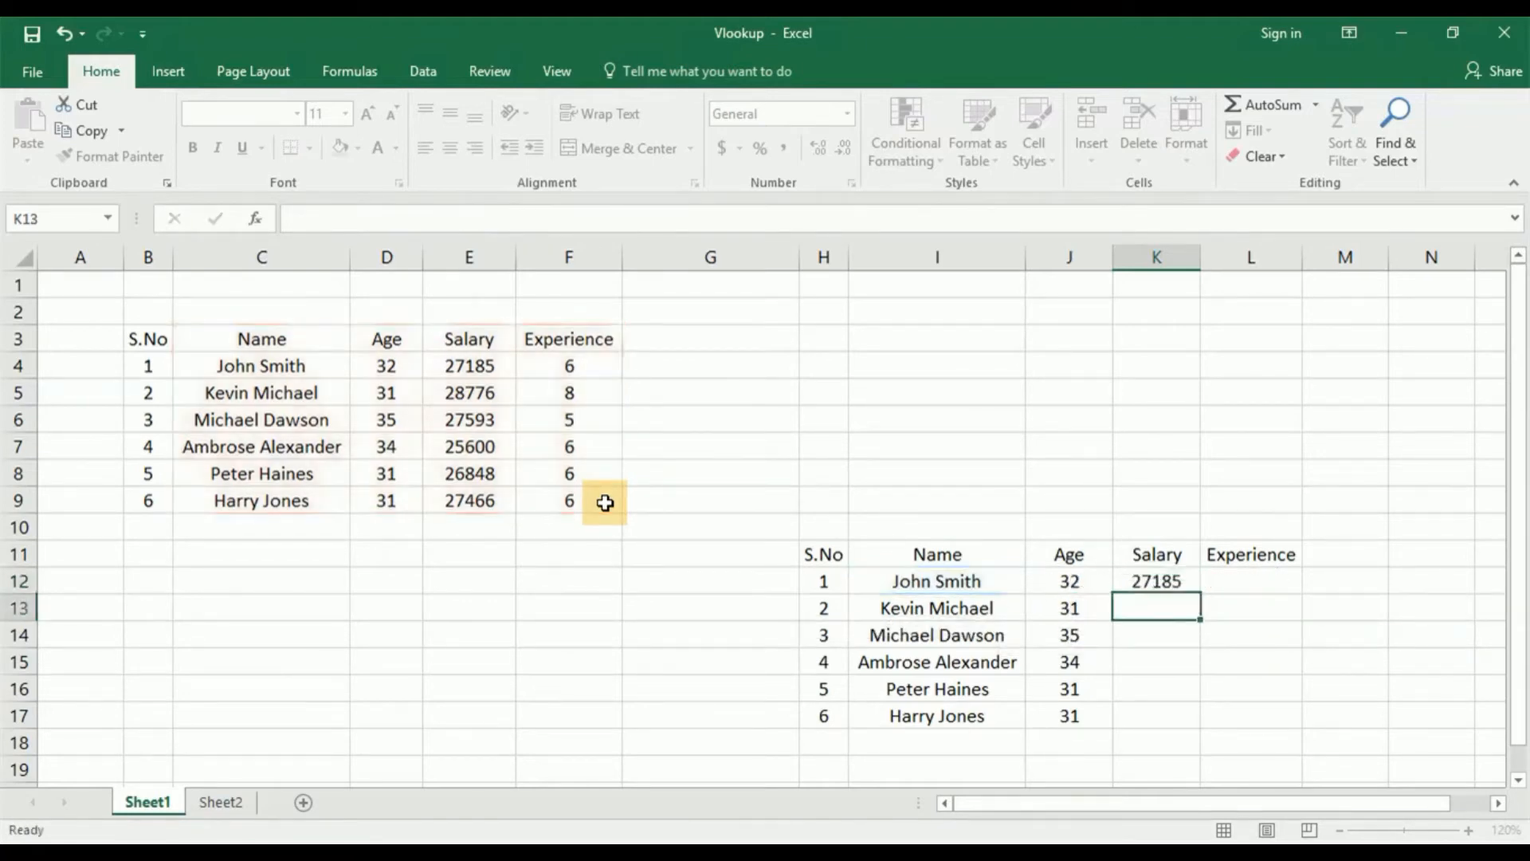
# - Fill the VLOOKUP formula with the absolute lookup reference from K12 down through K17
pyautogui.press('Up')
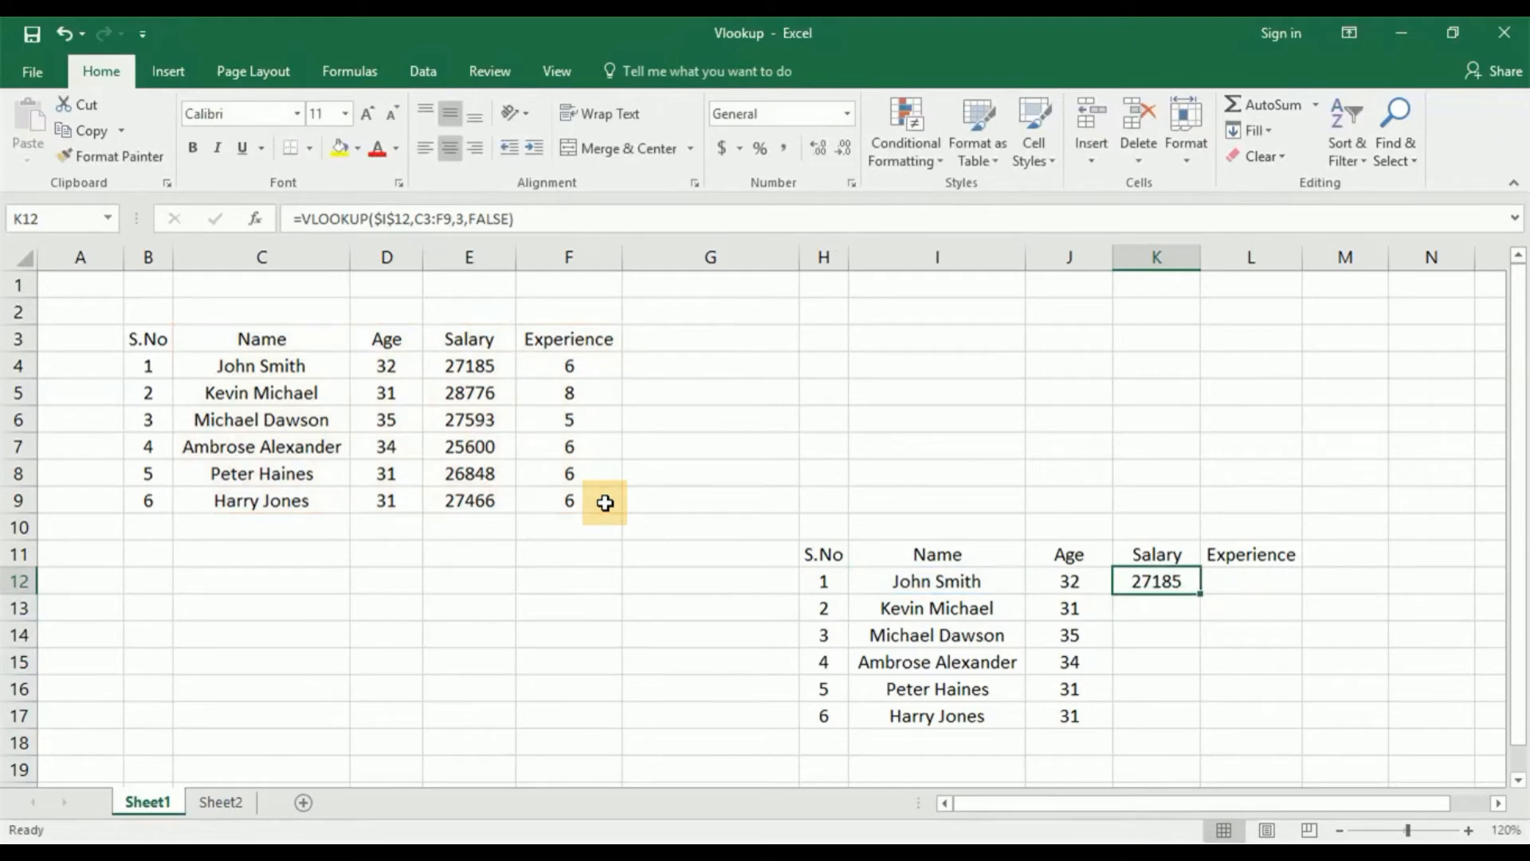
pyautogui.press('Left')
pyautogui.hotkey('ctrl', 'Down')
pyautogui.press('Right')
pyautogui.hotkey('ctrl', 'shift', 'Up')
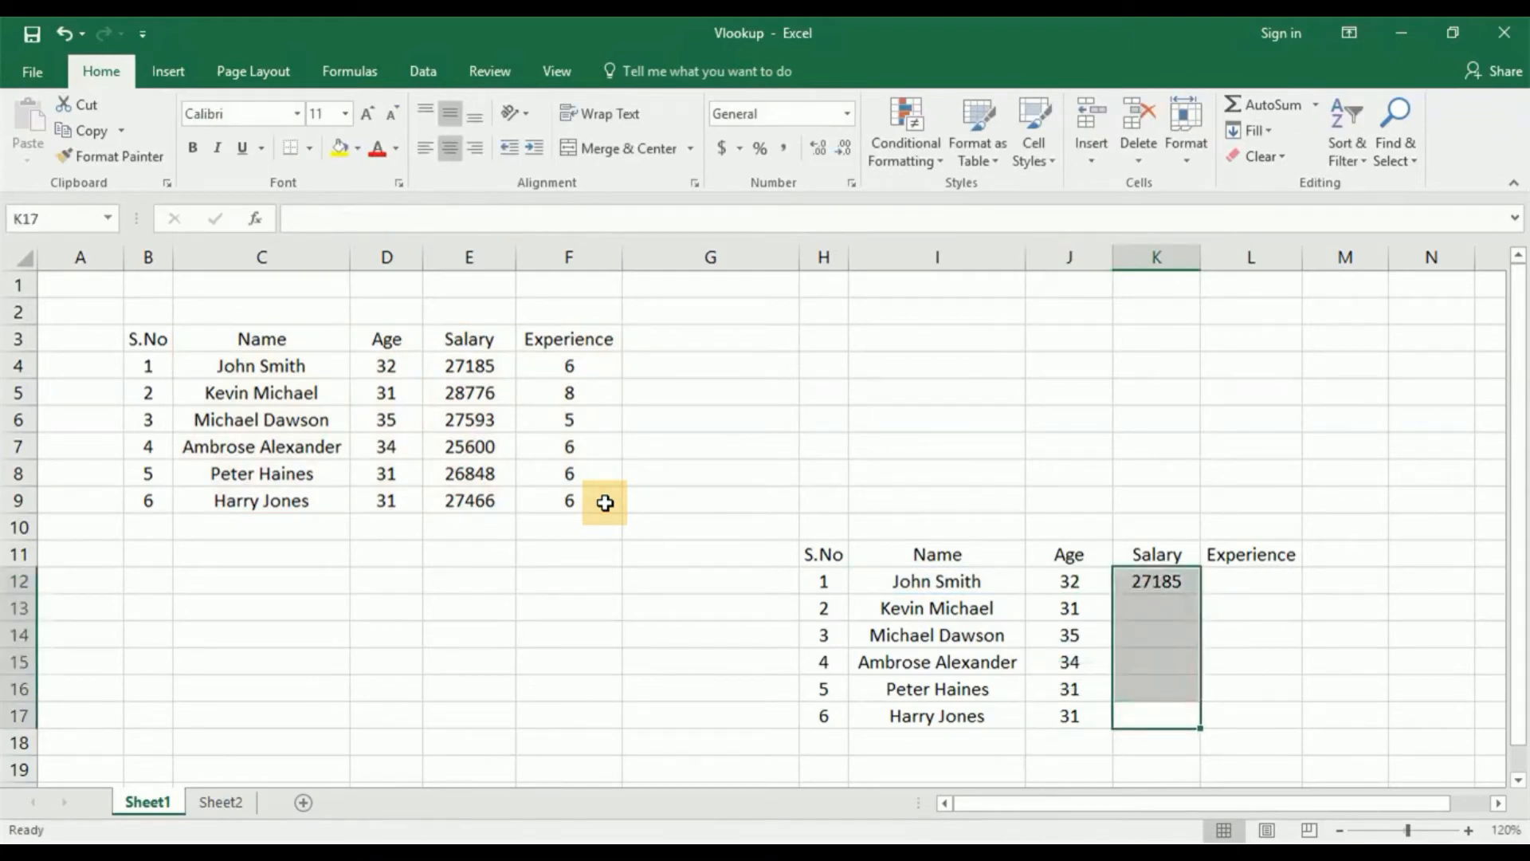
pyautogui.hotkey('ctrl', 'd')
# - Review the filled Salary formulas below K12, checking how their lookup values and table ranges are referenced
pyautogui.press('Up')
pyautogui.press('Up')
pyautogui.press('Up')
pyautogui.press('Up')
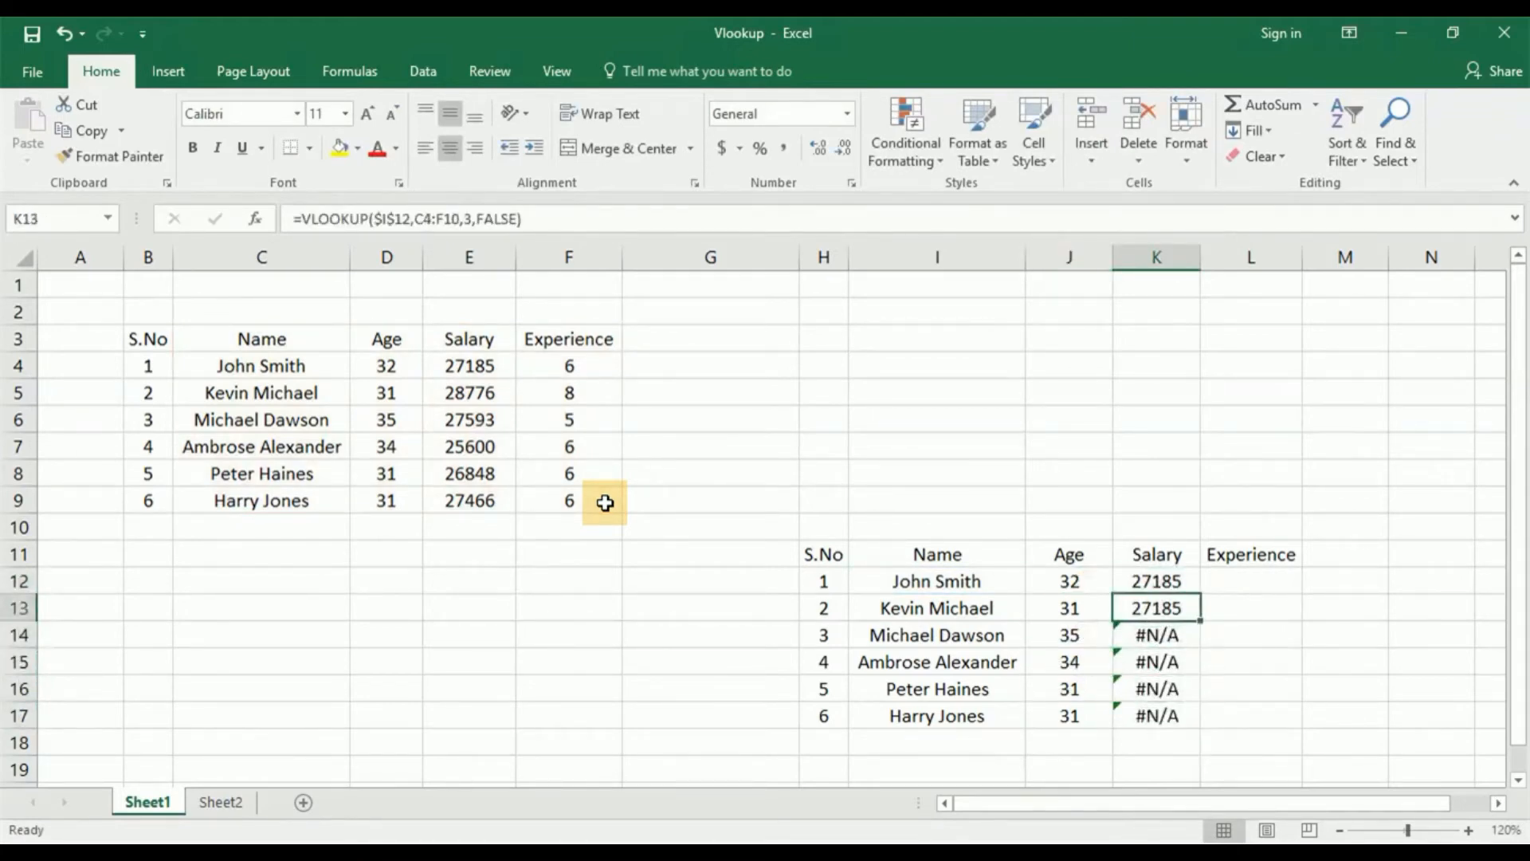
pyautogui.press('Down')
pyautogui.press('Down')
pyautogui.press('Down')
pyautogui.press('Up')
pyautogui.press('Up')
pyautogui.press('Up')
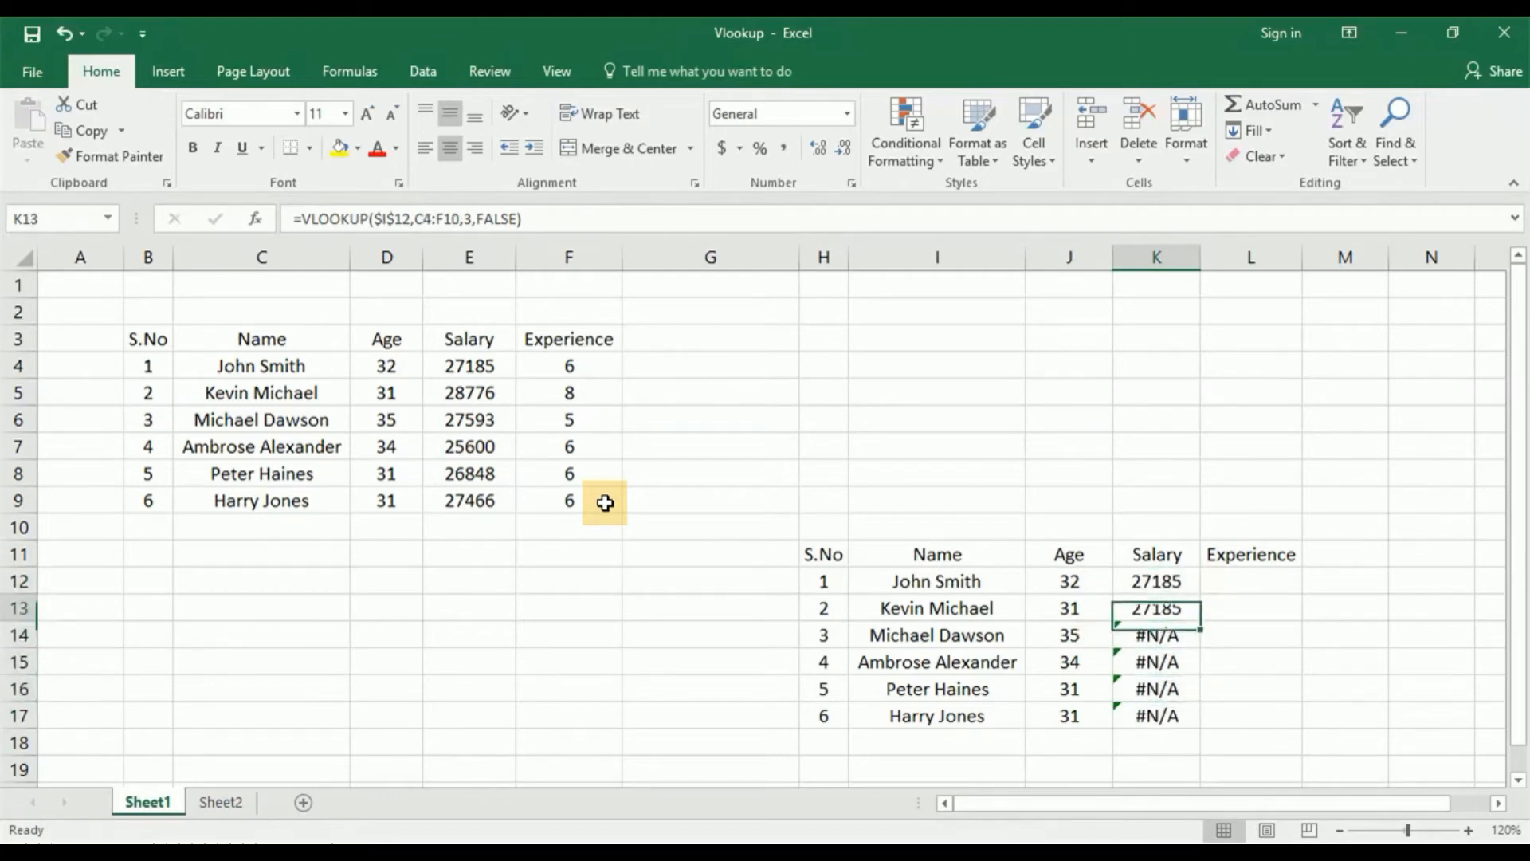
pyautogui.press('Up')
pyautogui.press('Down')
pyautogui.press('Down')
pyautogui.press('Up')
pyautogui.press('Up')
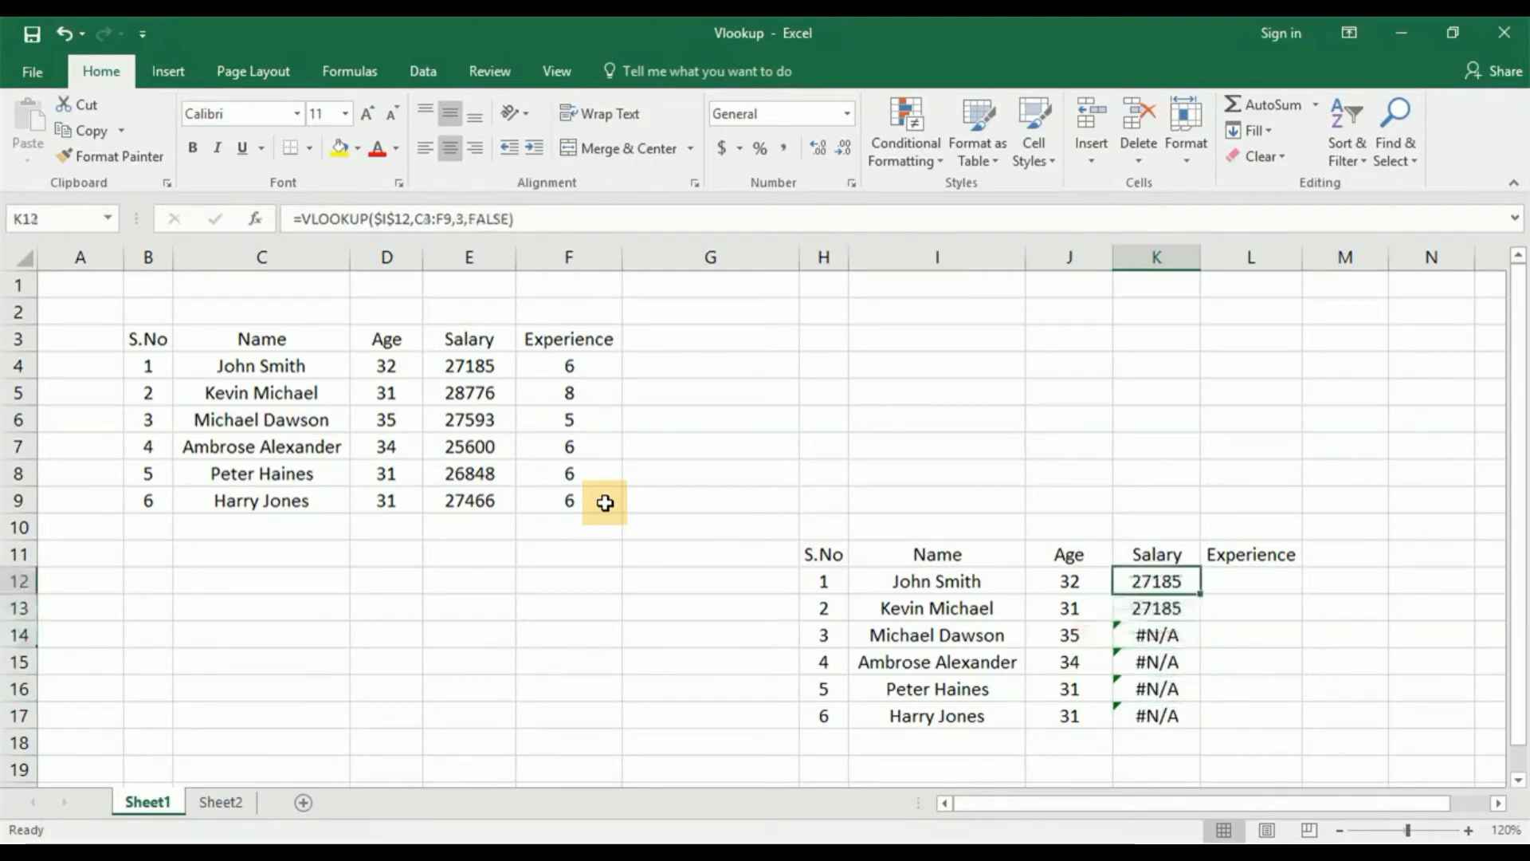
# - Copy the Salary formula from K12 into Experience cell L12
pyautogui.hotkey('ctrl', 'c')
pyautogui.press('Right')
pyautogui.hotkey('ctrl', 'v')
pyautogui.press('Left')
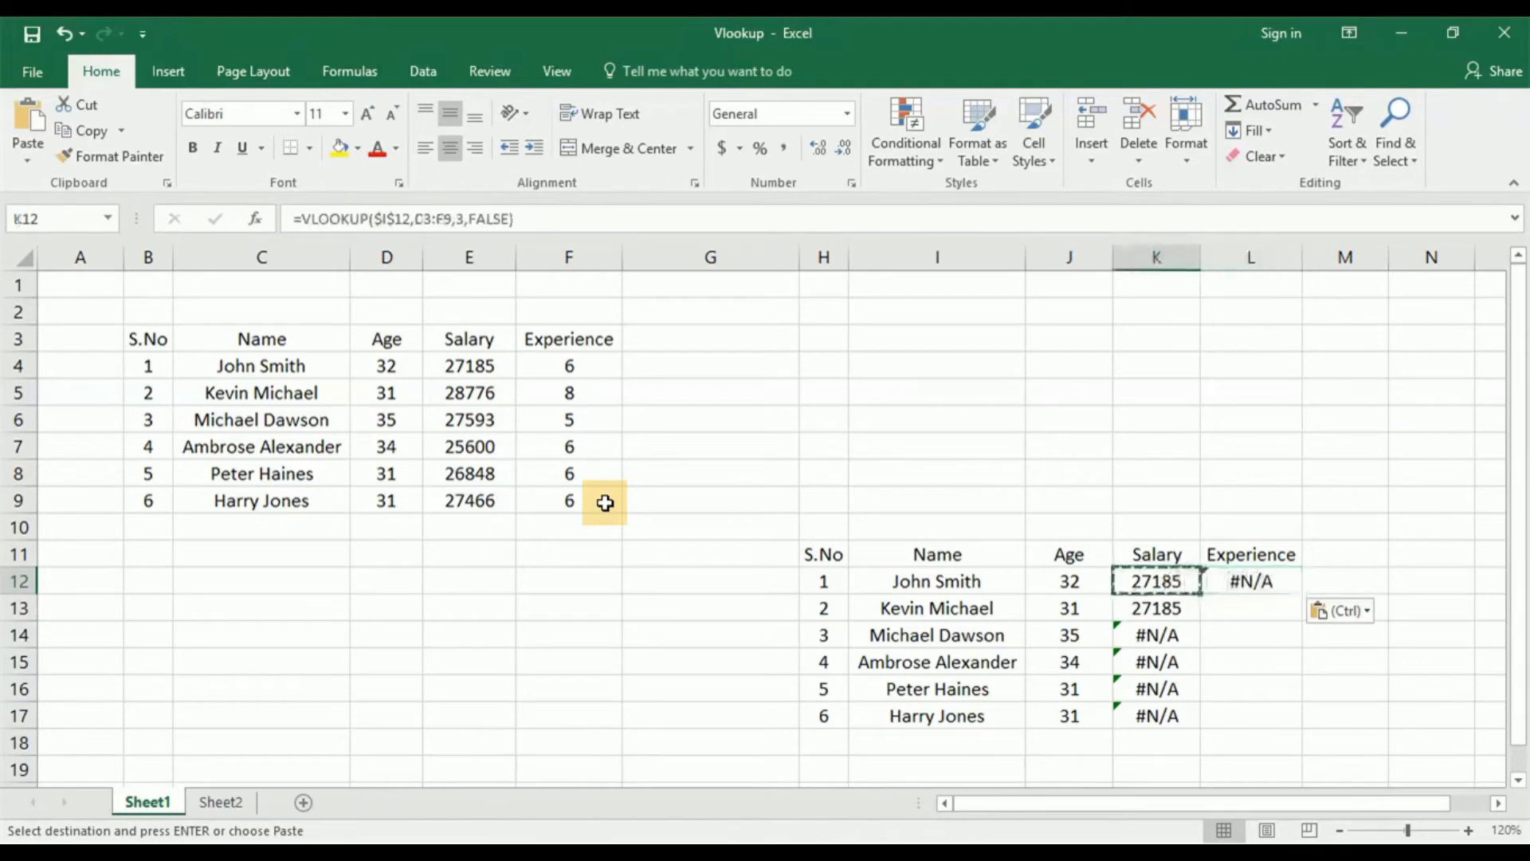
# - Compare the references in the Salary column formulas from K12 down through K17 again
pyautogui.press('Down')
pyautogui.press('Down')
pyautogui.press('Down')
pyautogui.press('Down')
pyautogui.press('Down')
pyautogui.press('Up')
pyautogui.press('Up')
pyautogui.press('Up')
pyautogui.press('Up')
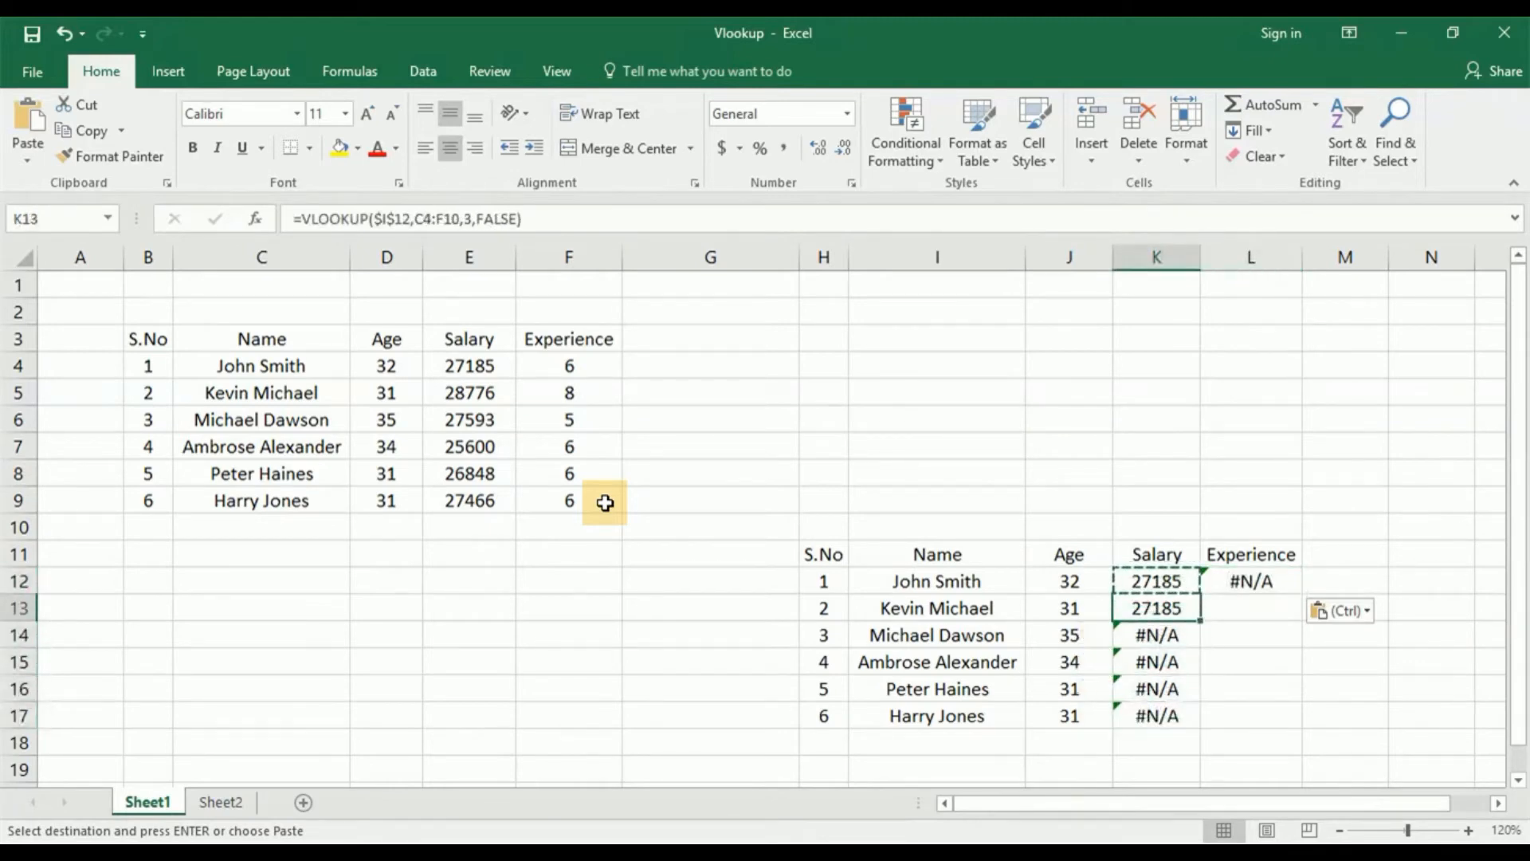
pyautogui.press('Up')
pyautogui.press('Up')
pyautogui.press('Down')
pyautogui.press('Down')
pyautogui.press('Down')
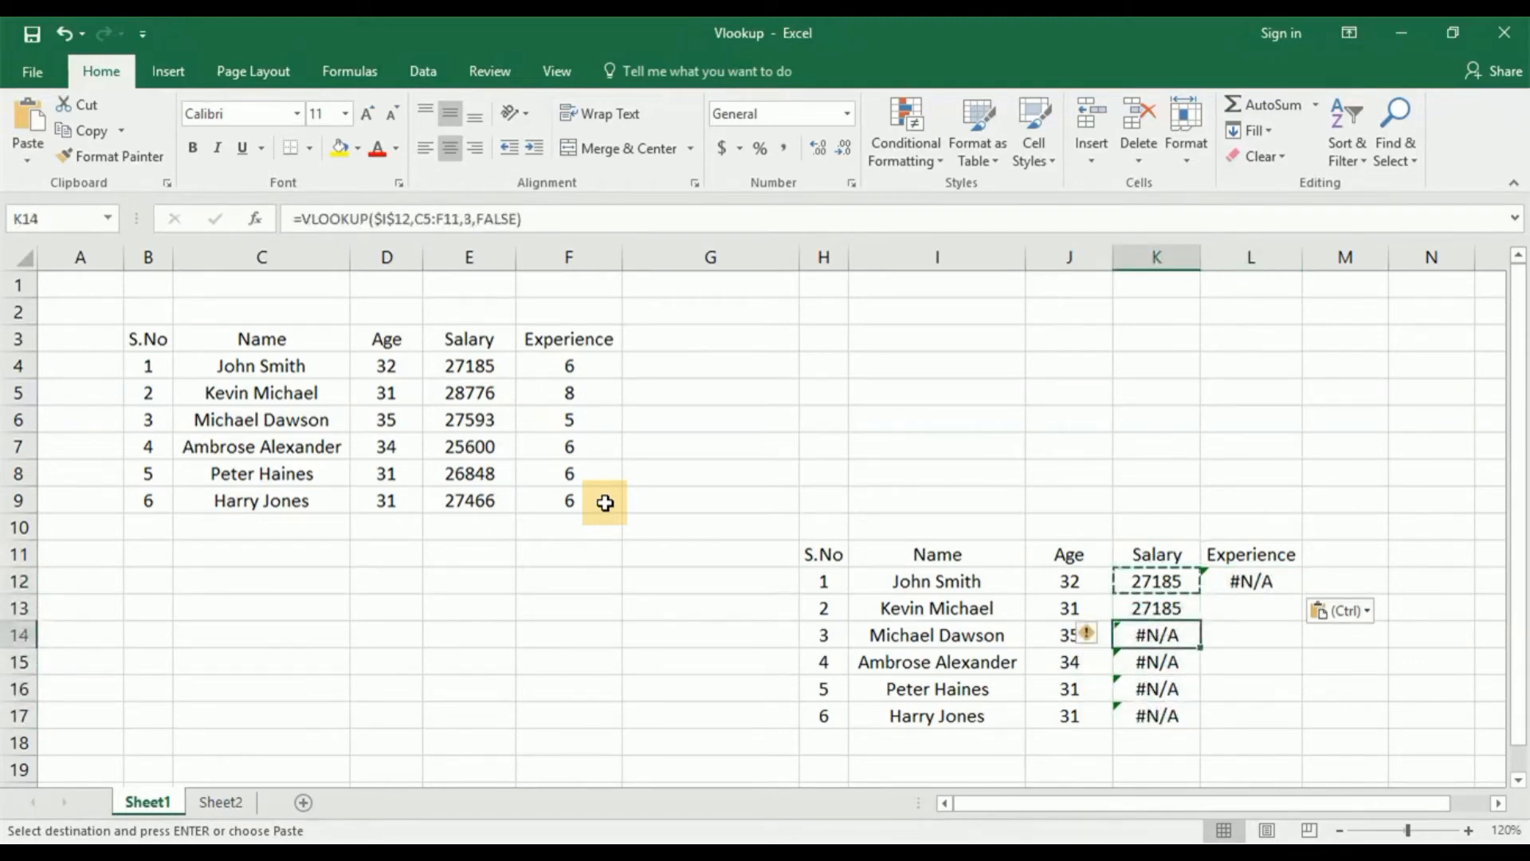
pyautogui.press('Up')
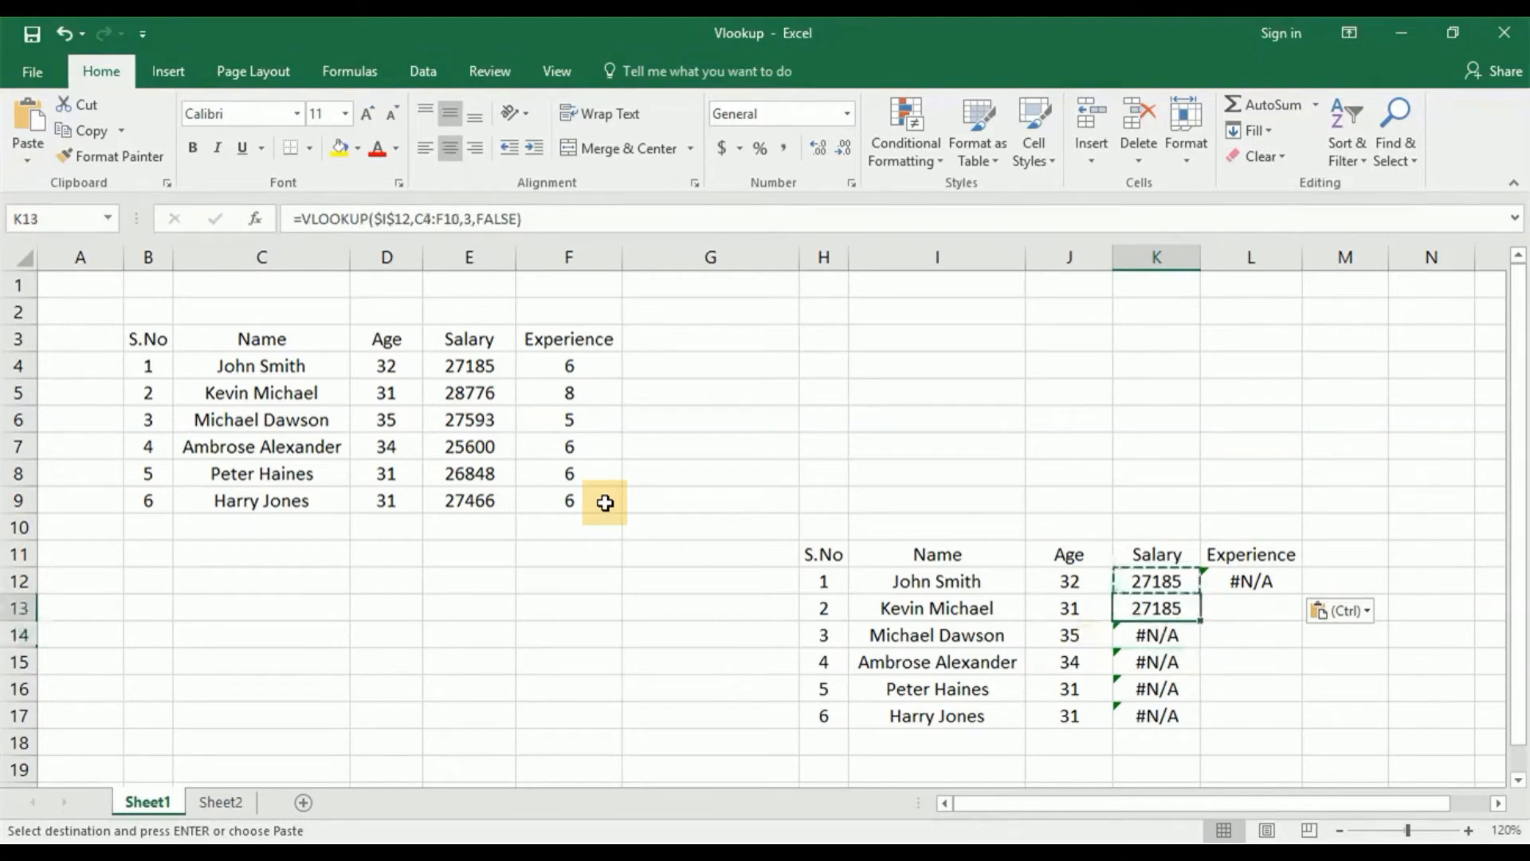
pyautogui.press('Down')
pyautogui.press('Up')
# - Inspect the lookup cell and table range referenced by the Salary formula in K13
pyautogui.press('F2')
pyautogui.press('Escape')
pyautogui.press('Up')
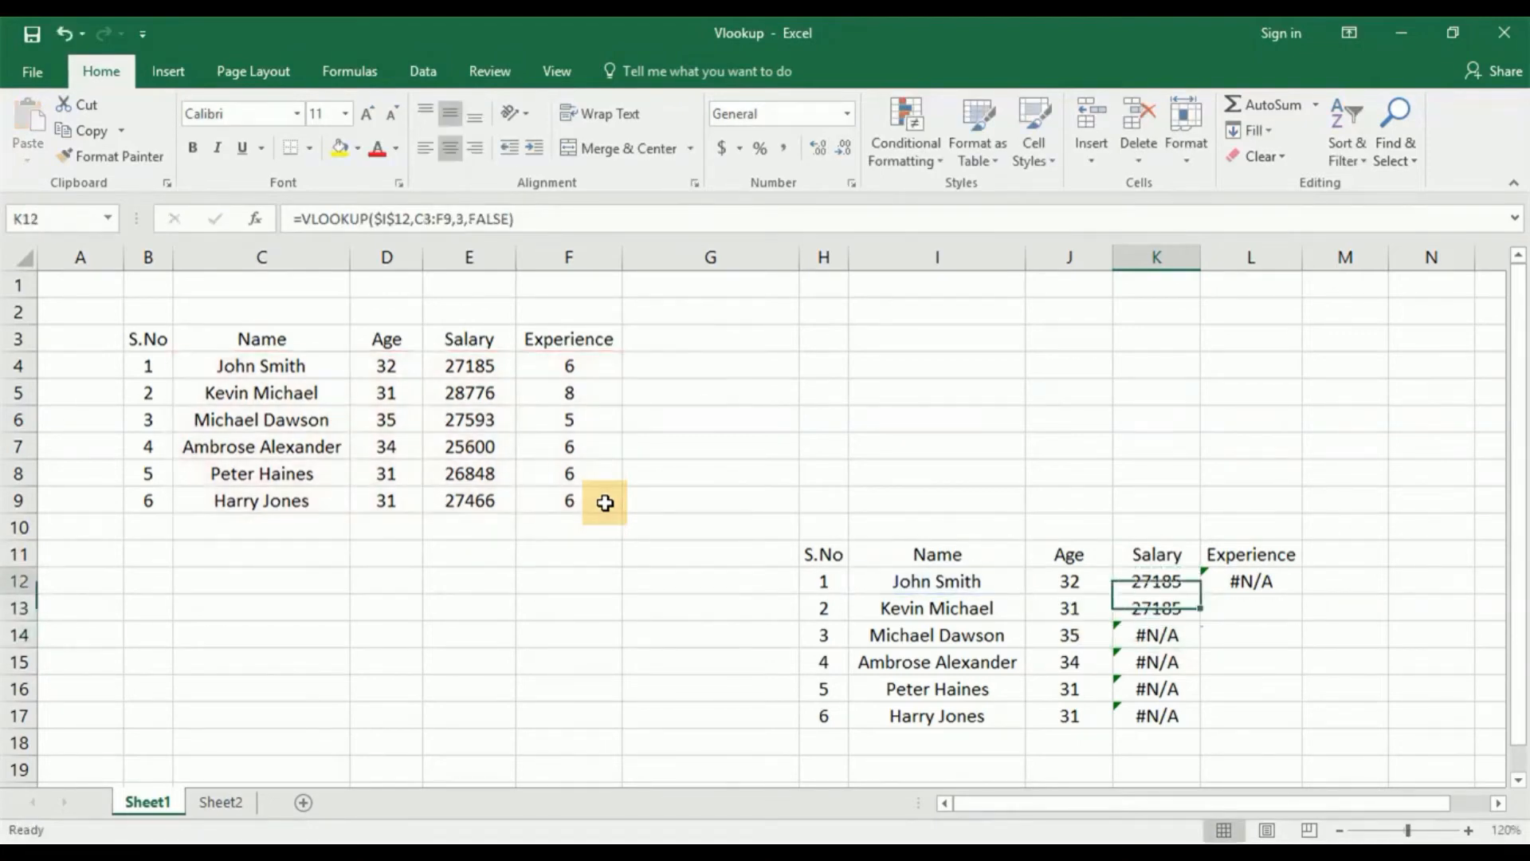
pyautogui.press('Down')
pyautogui.press('F2')
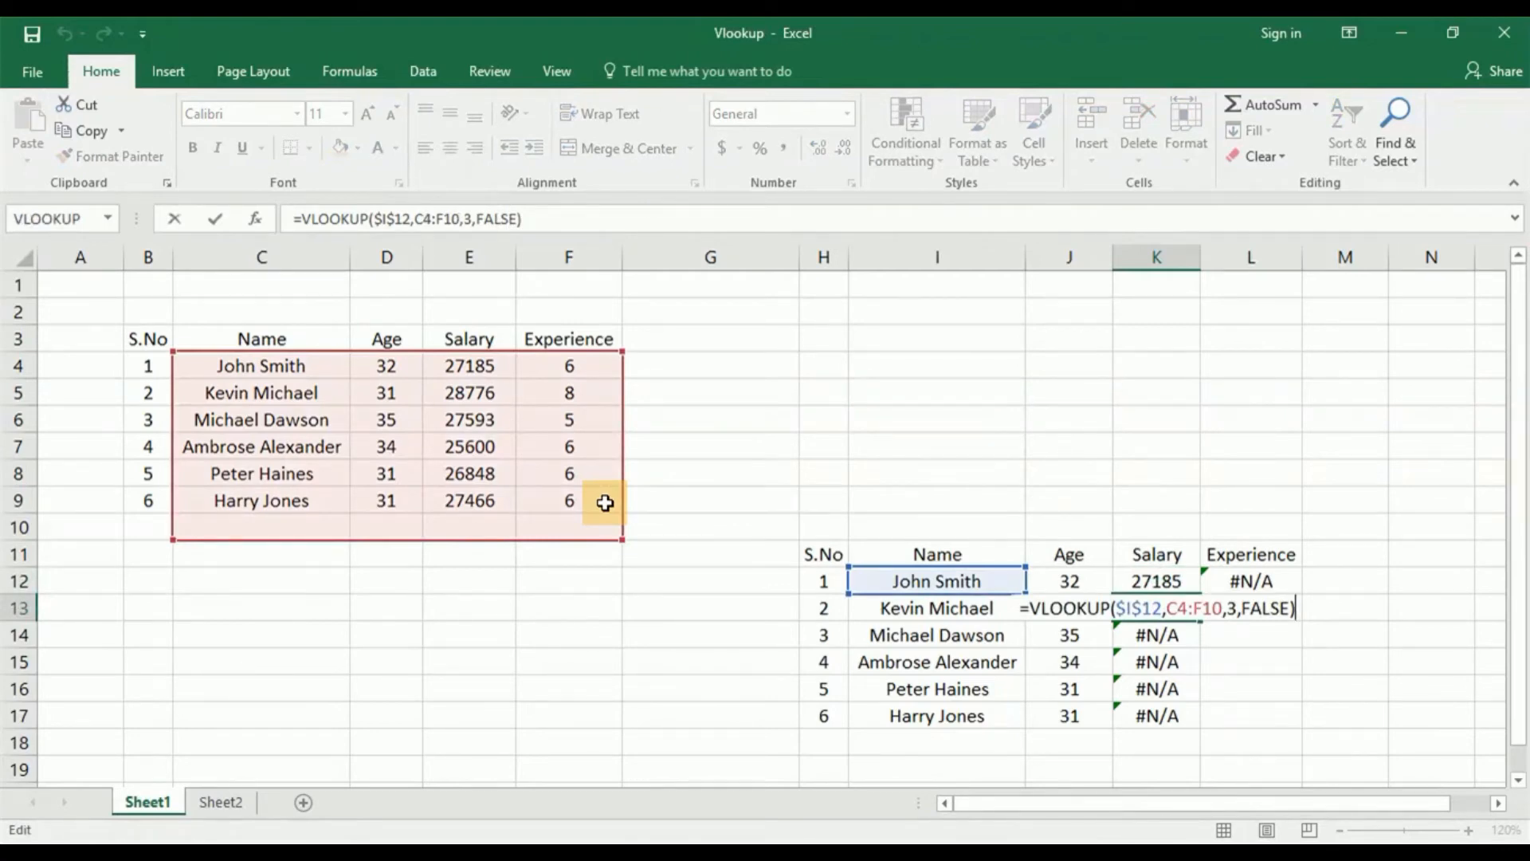
pyautogui.press('Escape')
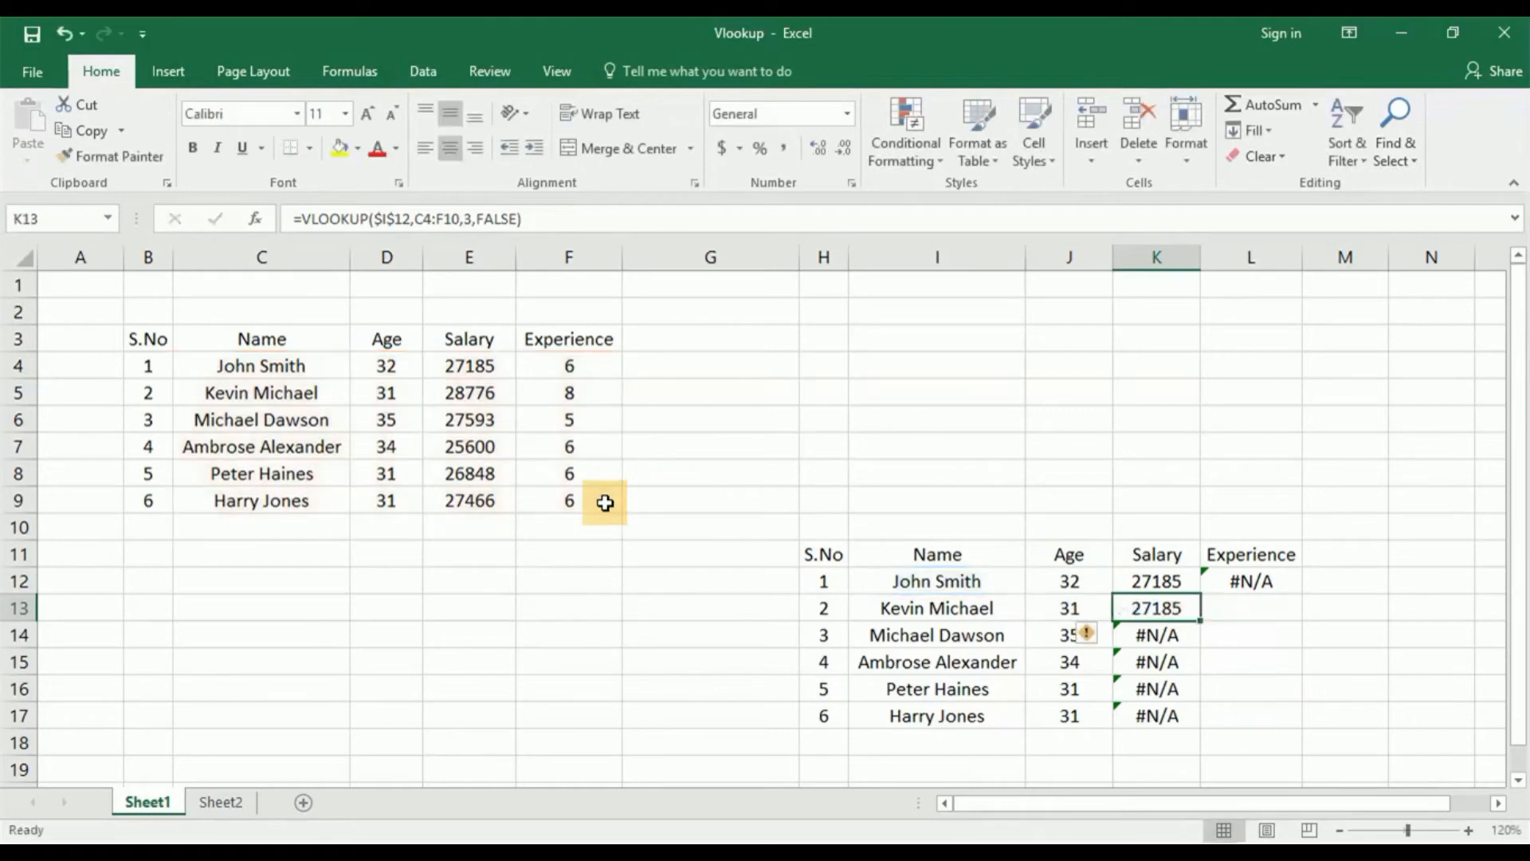
pyautogui.press('F2')
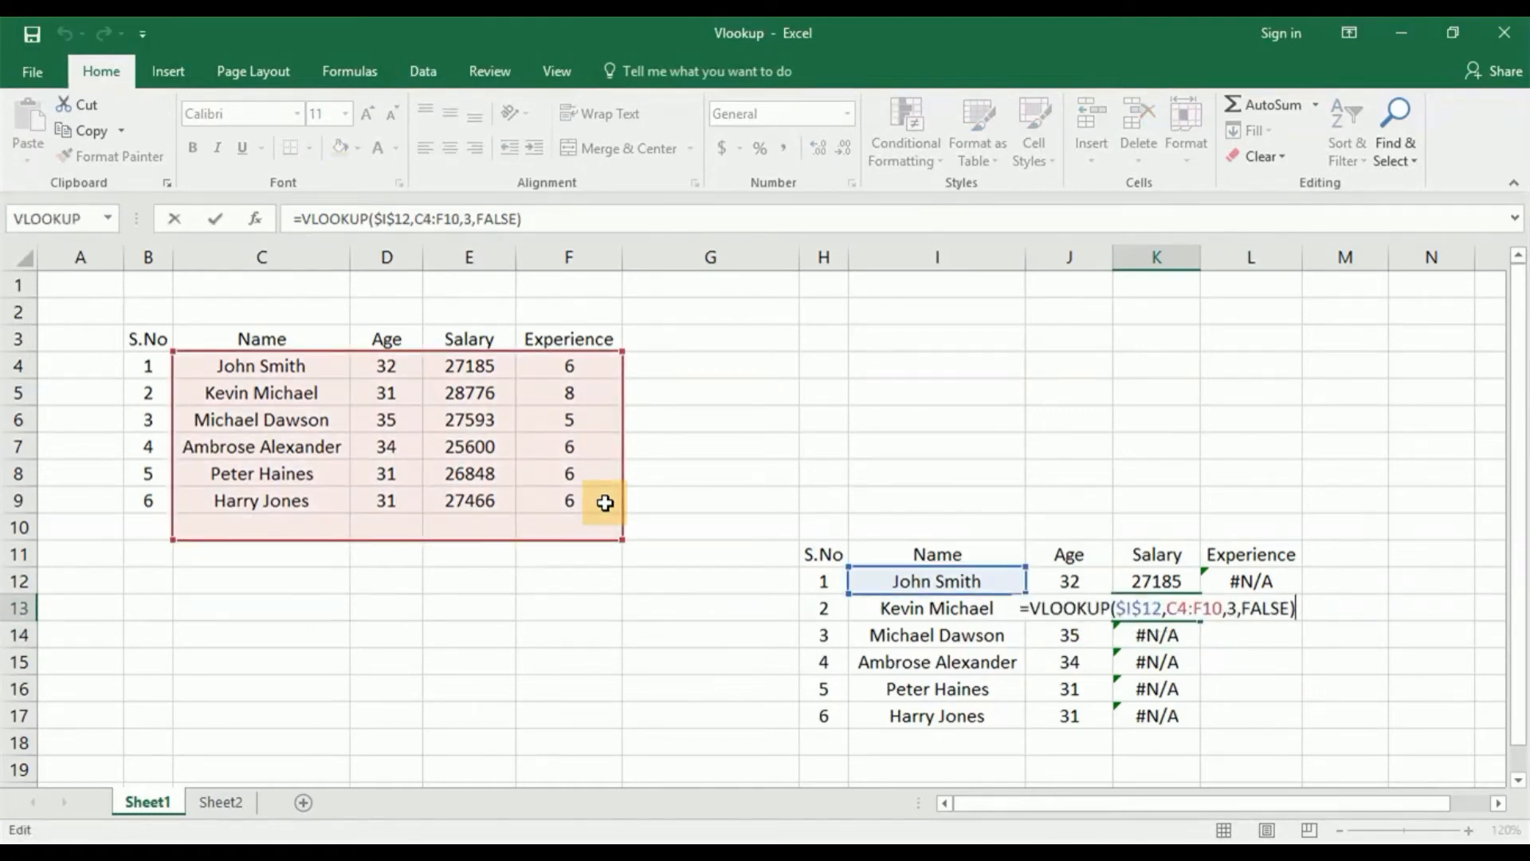
pyautogui.press('Escape')
pyautogui.press('Up')
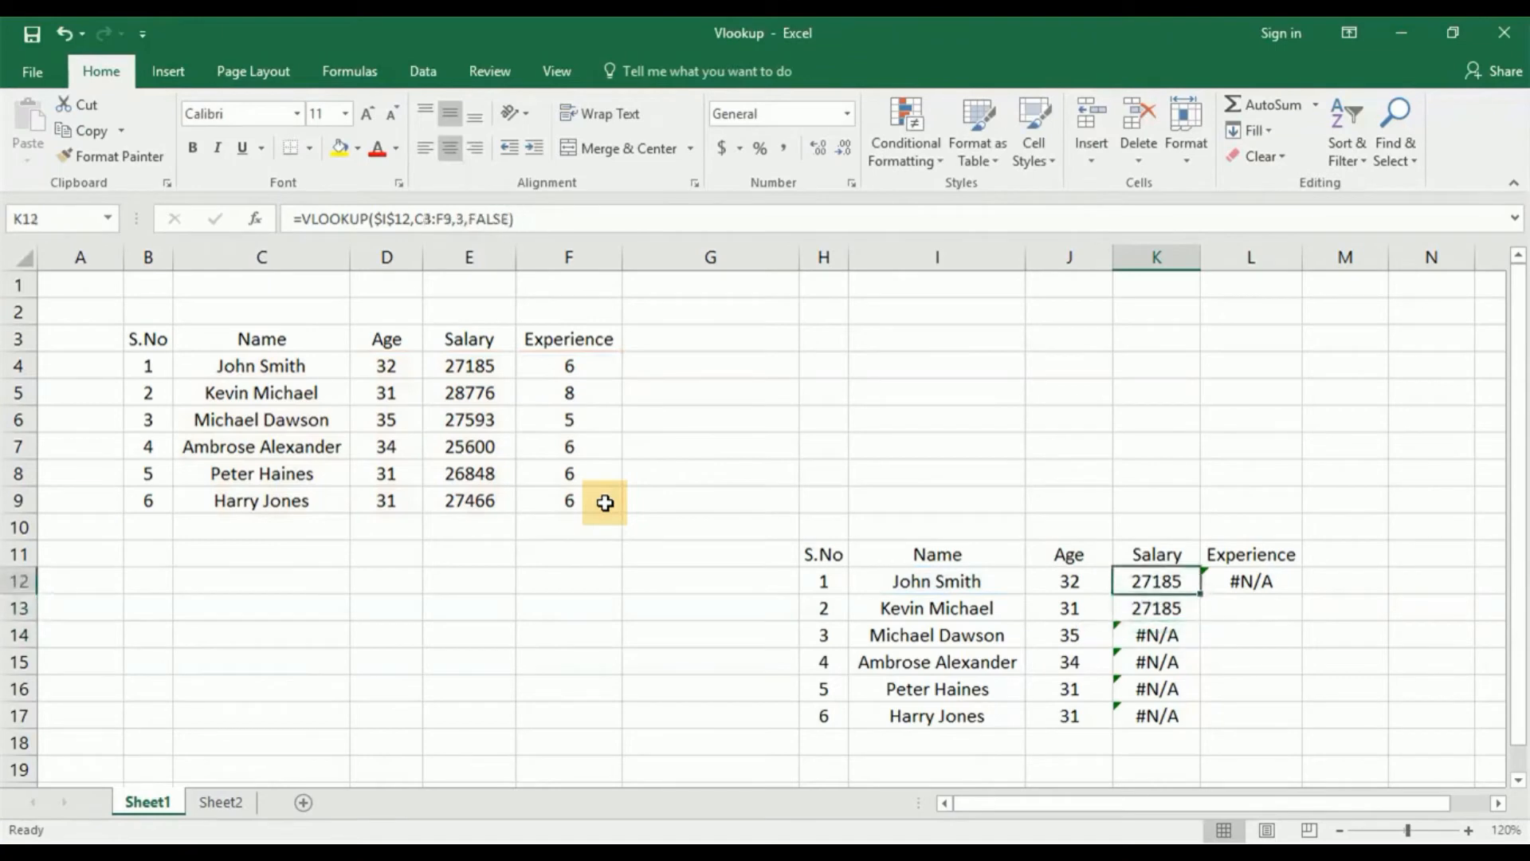
# - Change the lookup value in K12's VLOOKUP formula to the mixed reference $I12, locking only the column
pyautogui.press('F2')
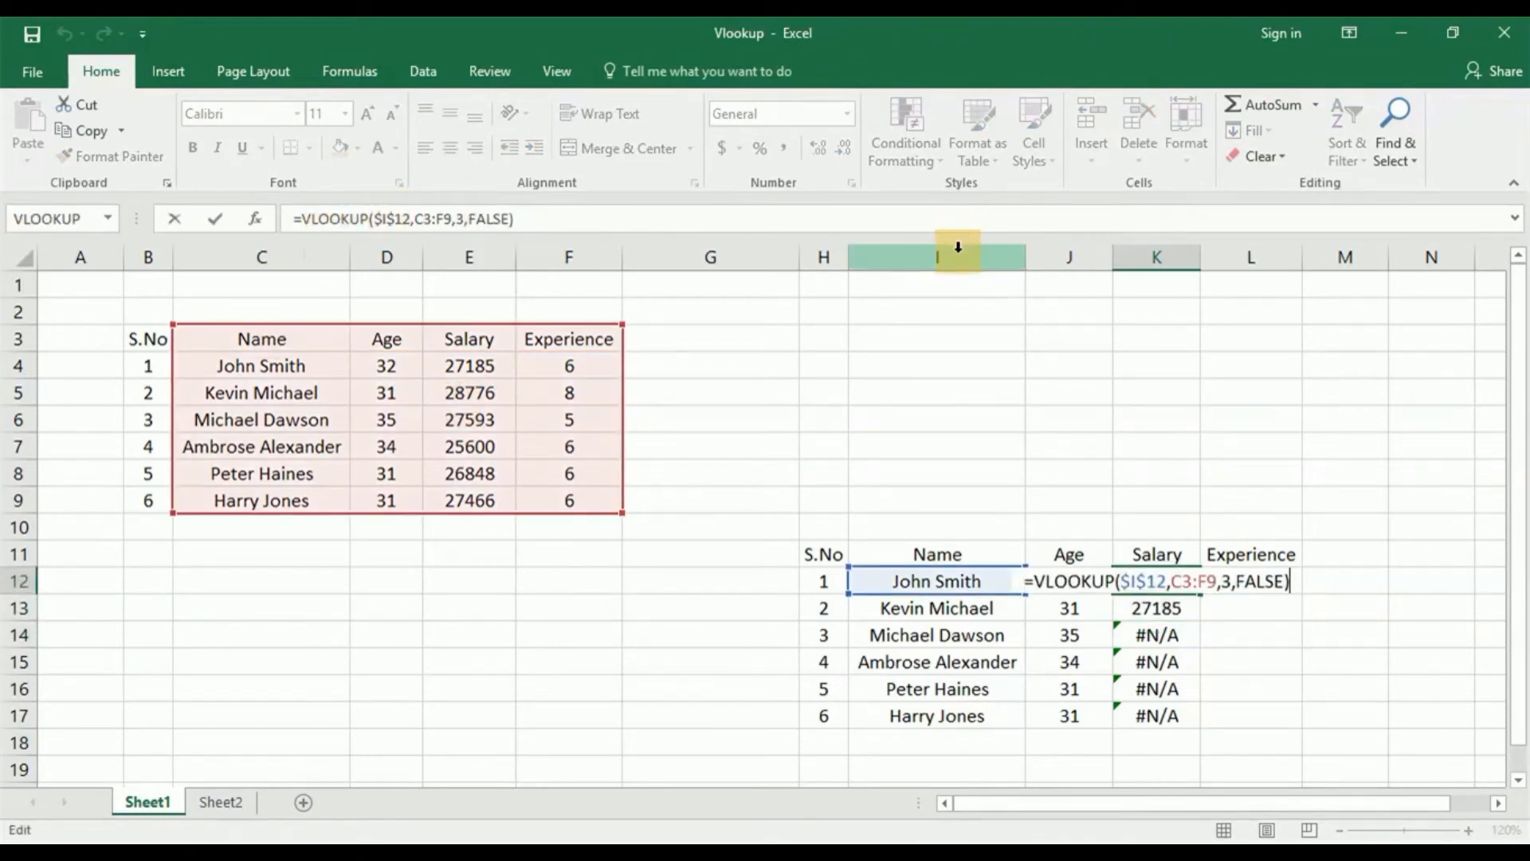
pyautogui.click(396, 215)
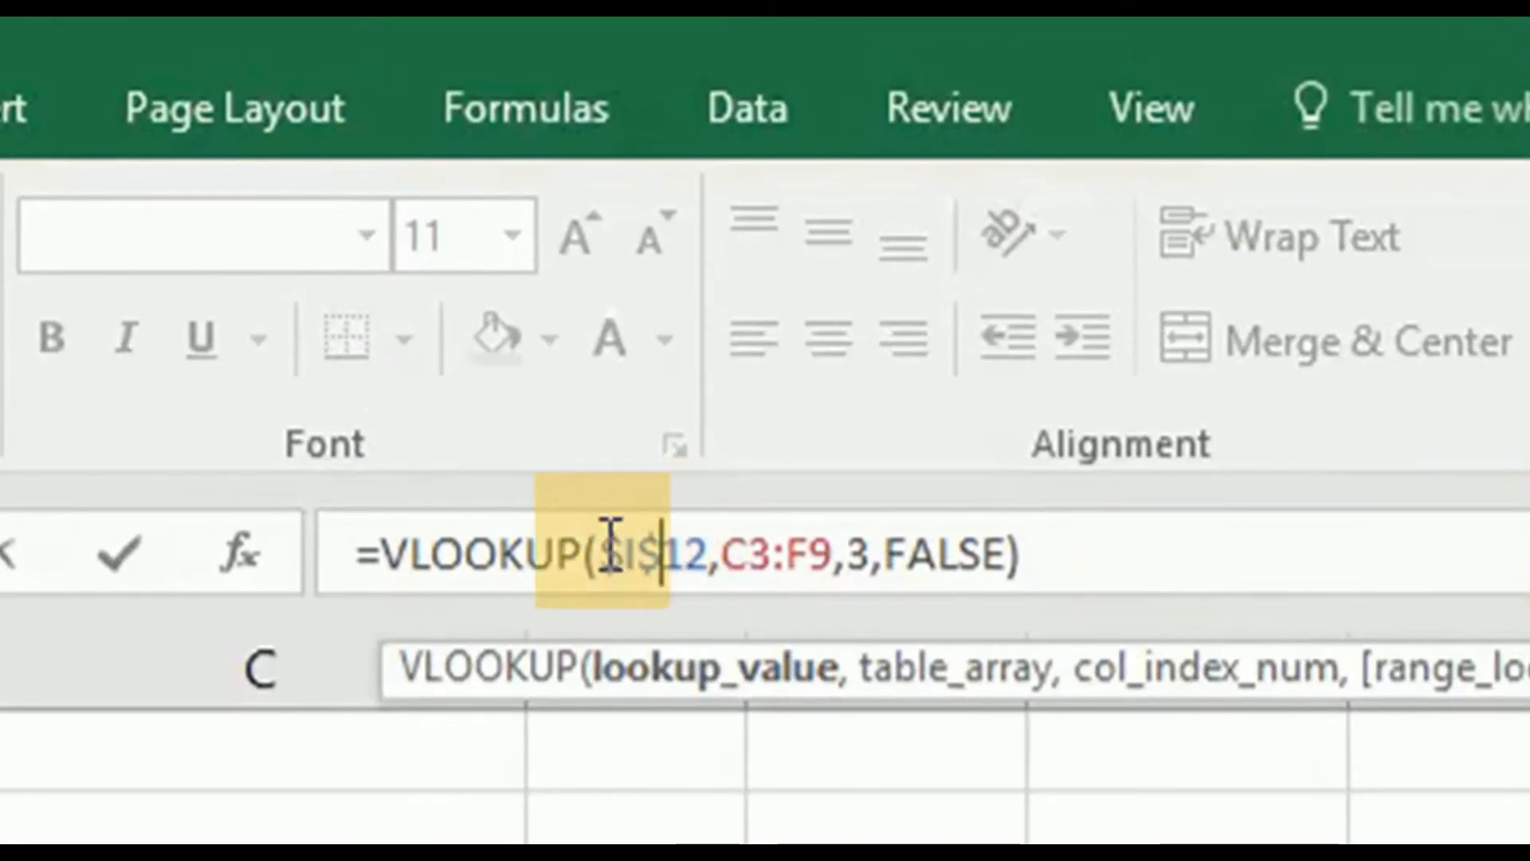
pyautogui.press('BackSpace')
pyautogui.click(1156, 542)
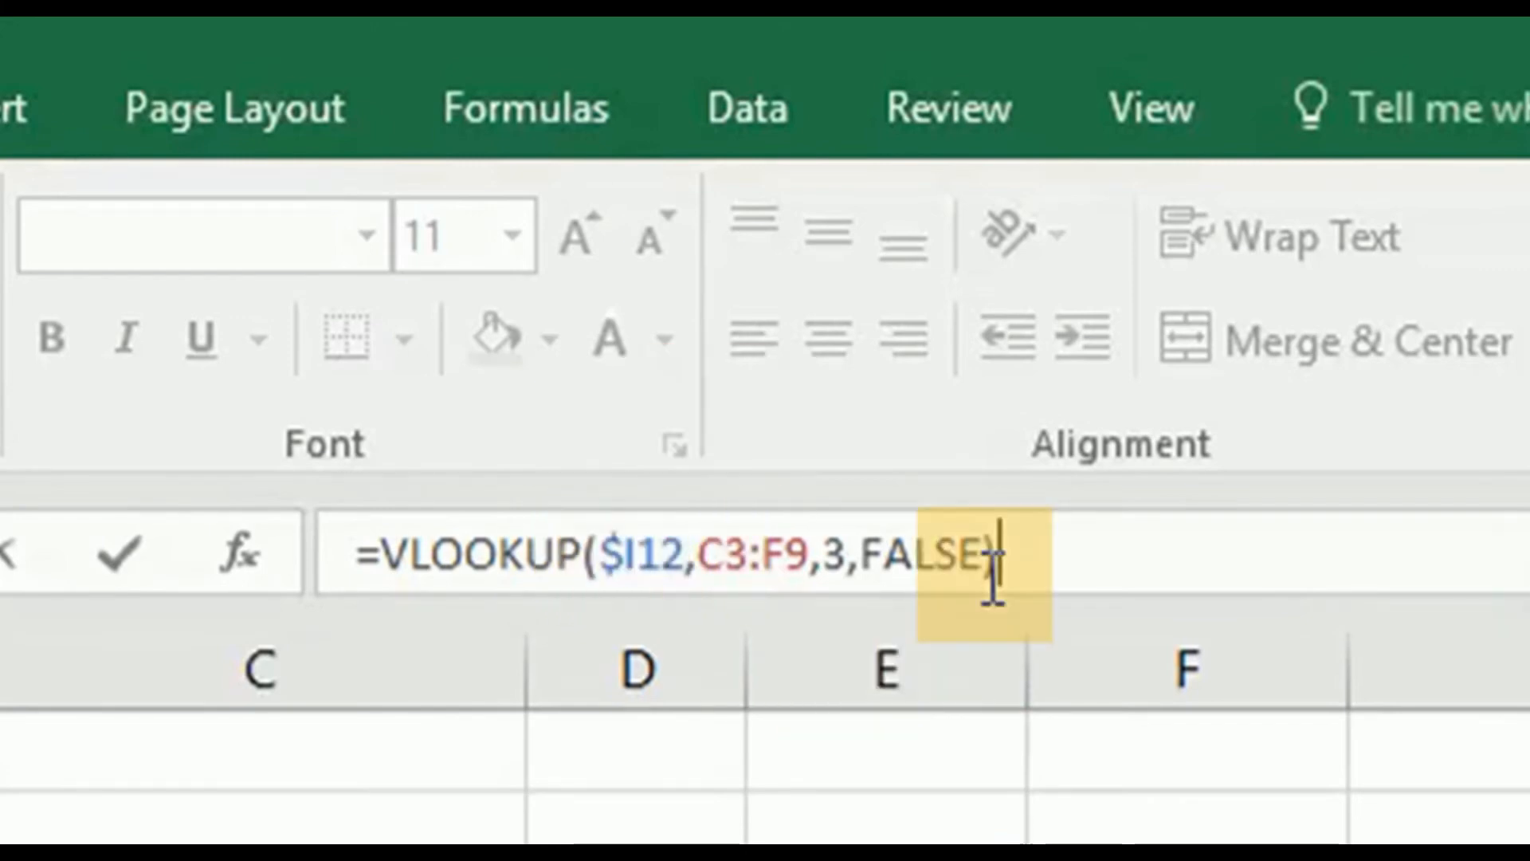
pyautogui.click(1099, 551)
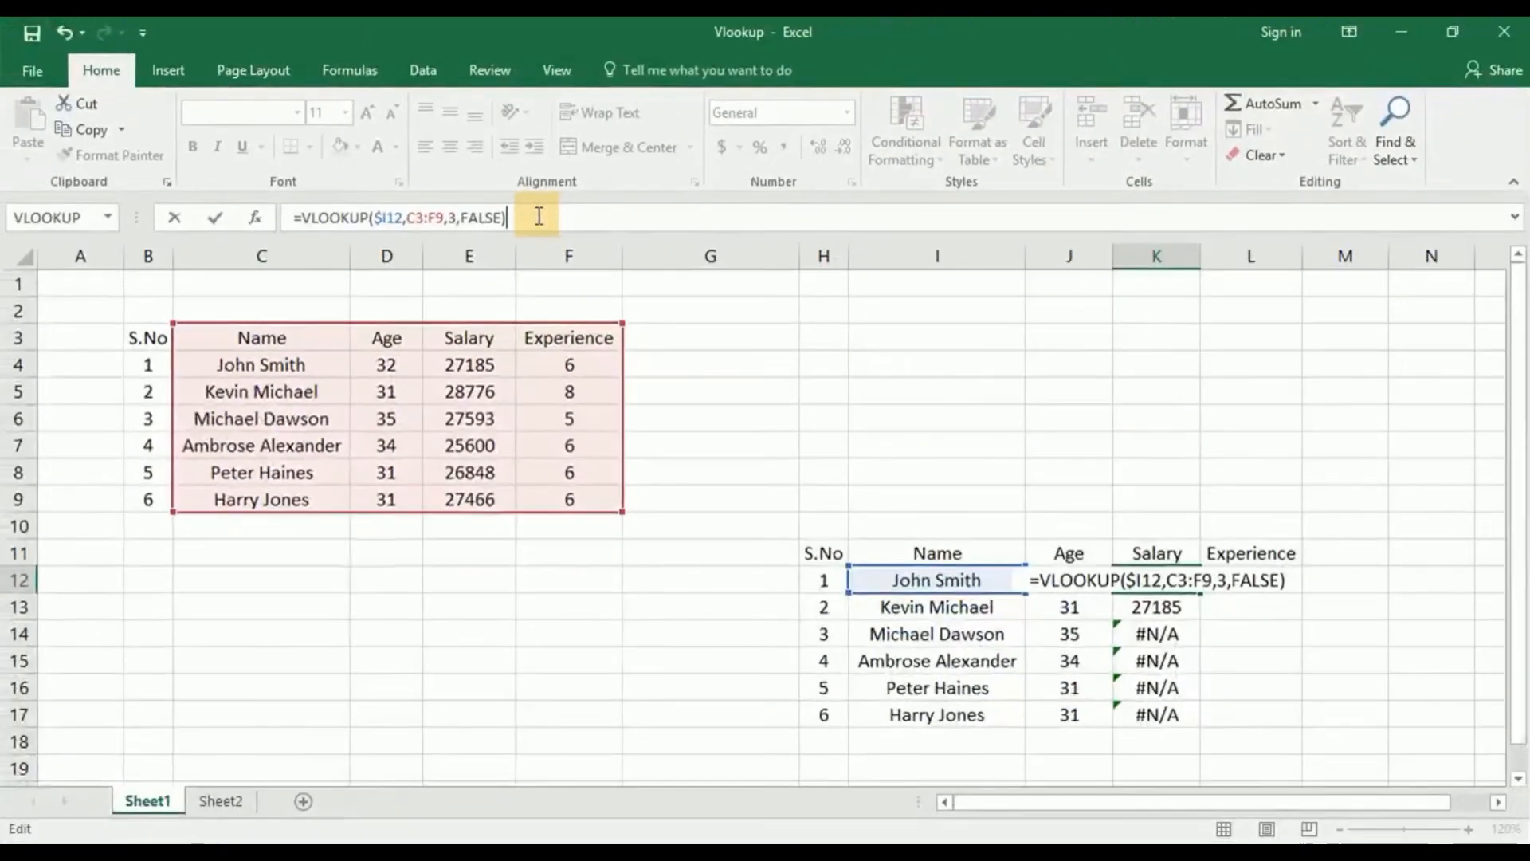
pyautogui.press('Return')
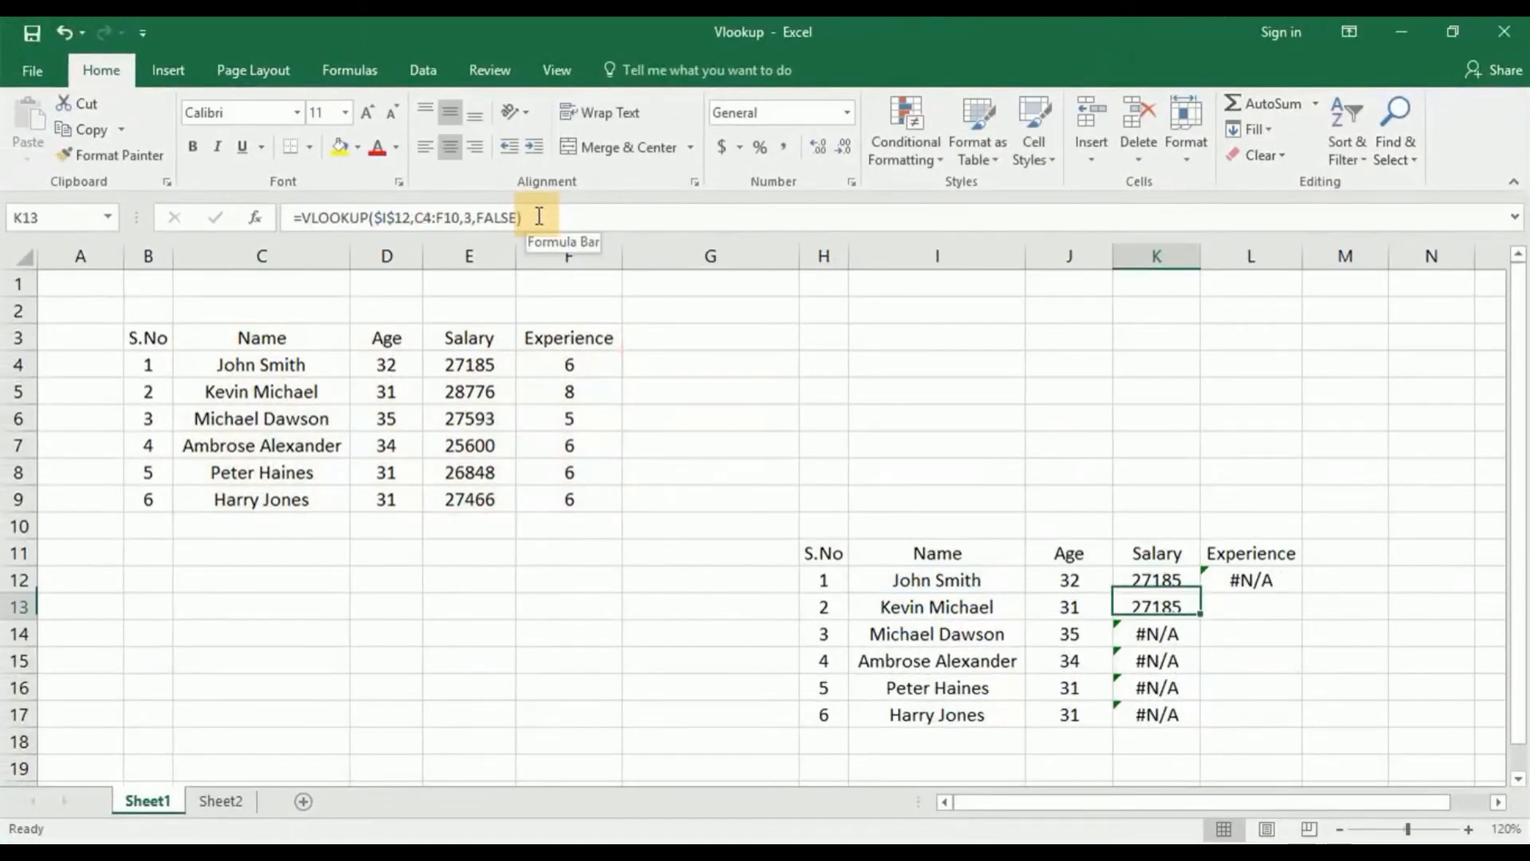
# - Clear the Salary formulas from cells K13 through K17
pyautogui.hotkey('shift', 'Down')
pyautogui.hotkey('shift', 'Down')
pyautogui.hotkey('shift', 'Down')
pyautogui.hotkey('shift', 'Down')
pyautogui.press('Delete')
# - Copy K12's Salary formula with the $I12 mixed reference down the column through K17
pyautogui.press('Up')
pyautogui.hotkey('ctrl', 'c')
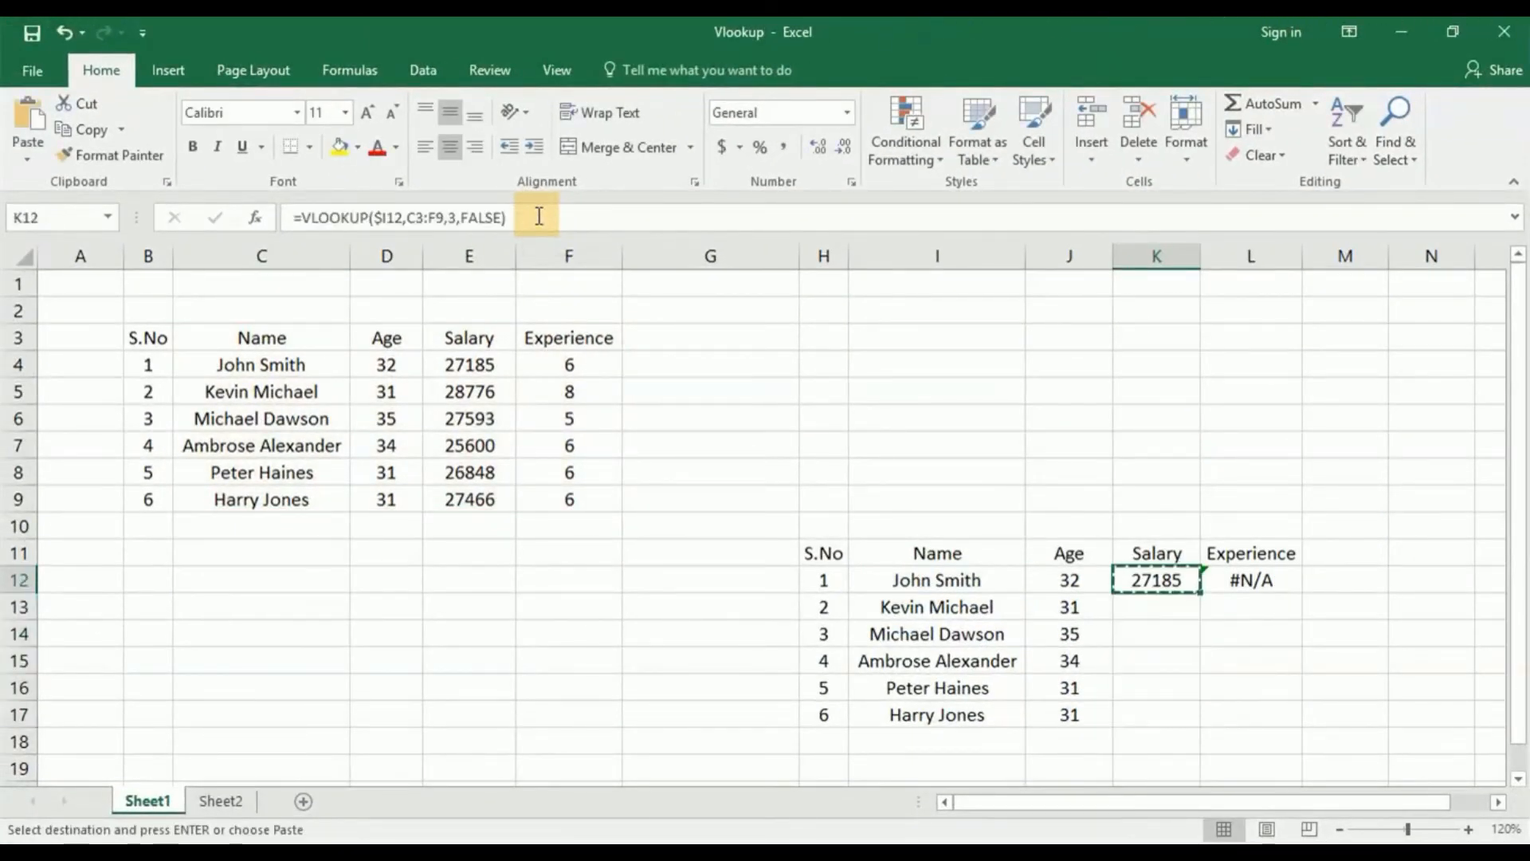
pyautogui.press('Down')
pyautogui.press('Left')
pyautogui.press('Right')
pyautogui.press('Down')
pyautogui.press('Down')
pyautogui.press('Down')
pyautogui.press('Down')
pyautogui.hotkey('shift', 'Up')
pyautogui.hotkey('shift', 'Up')
pyautogui.hotkey('shift', 'Up')
pyautogui.hotkey('shift', 'Up')
pyautogui.hotkey('shift', 'Up')
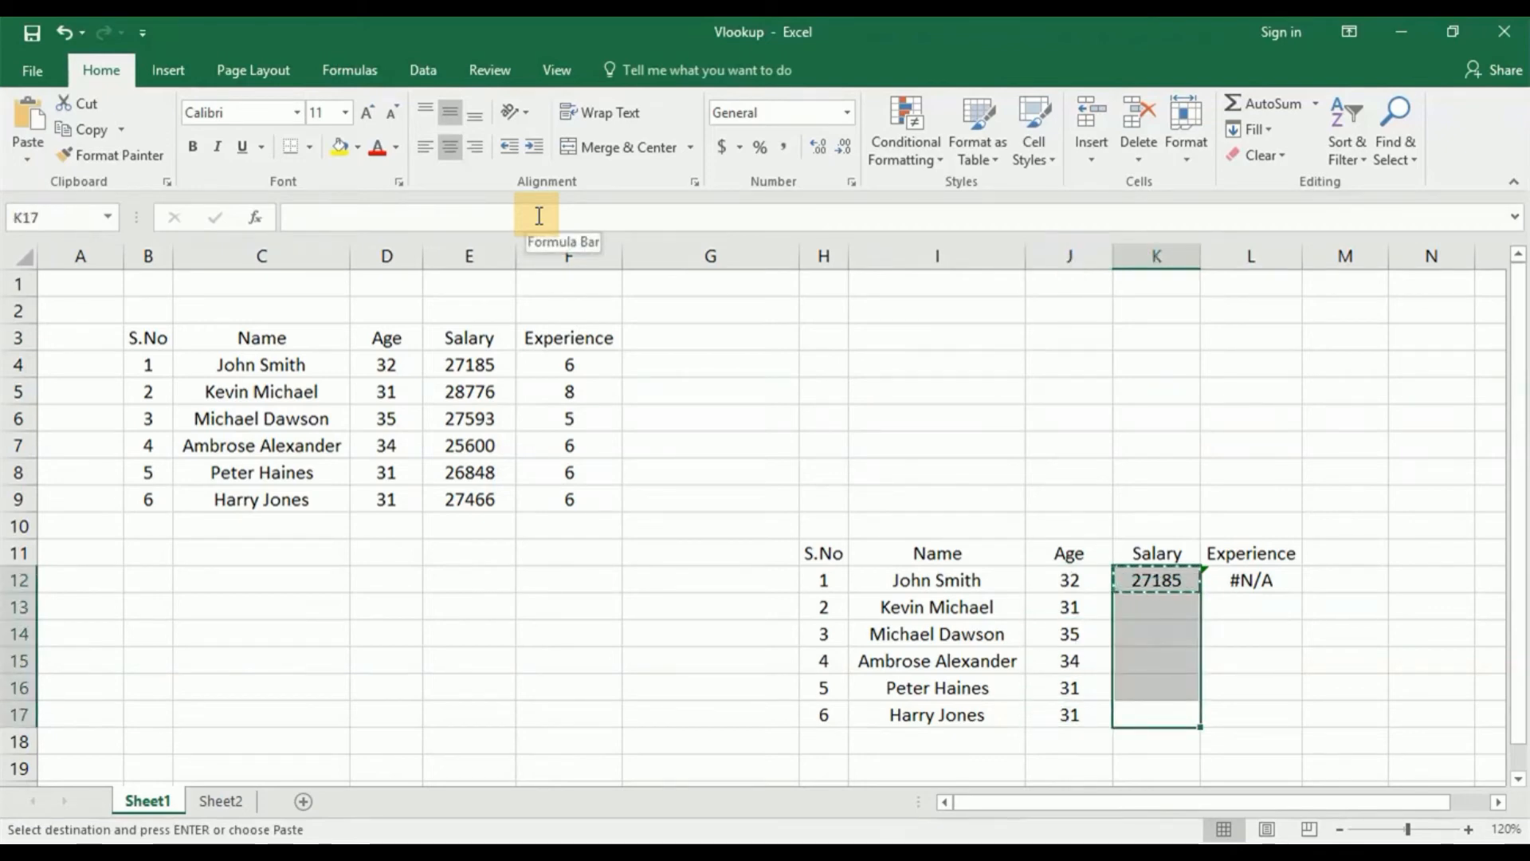
pyautogui.press('Return')
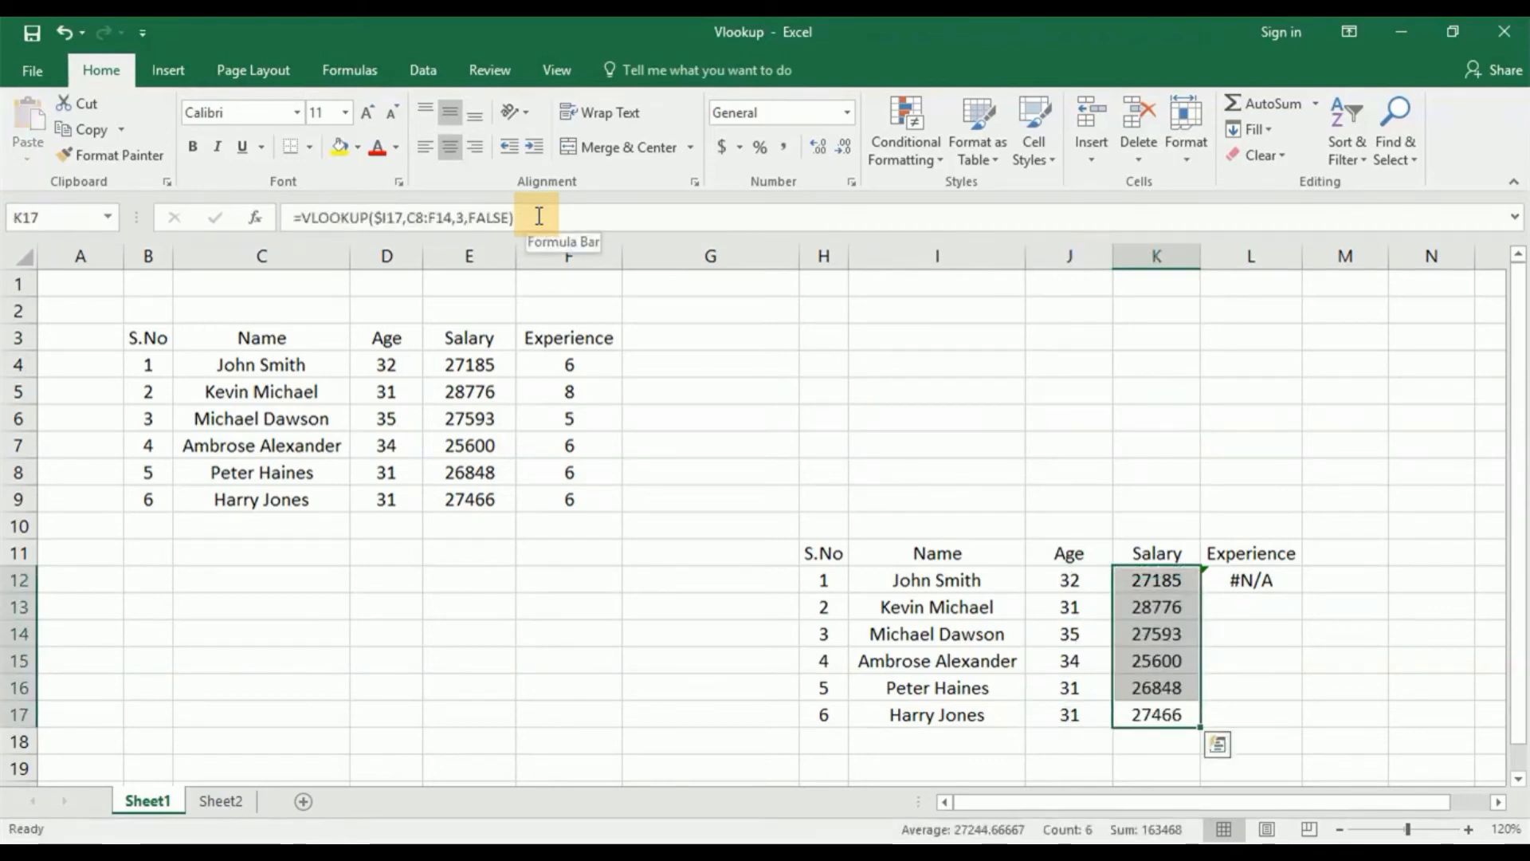
# - Examine how the lookup value and table range references shift in the Salary formulas from K13 down to K17
pyautogui.press('Down')
pyautogui.press('Up')
pyautogui.press('Up')
pyautogui.press('Up')
pyautogui.press('Up')
pyautogui.press('Up')
pyautogui.press('Up')
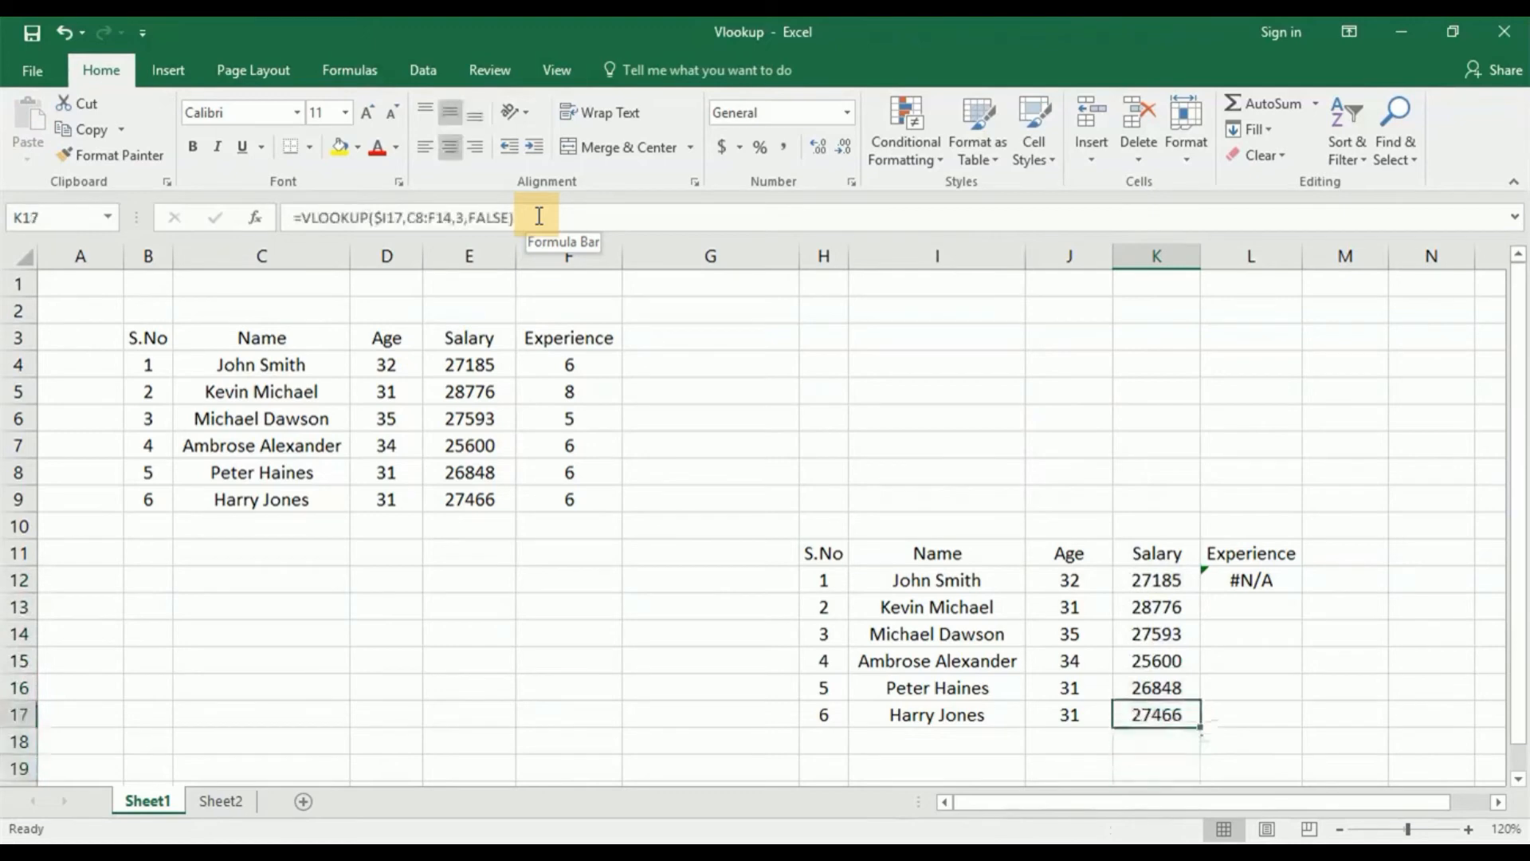
pyautogui.press('Down')
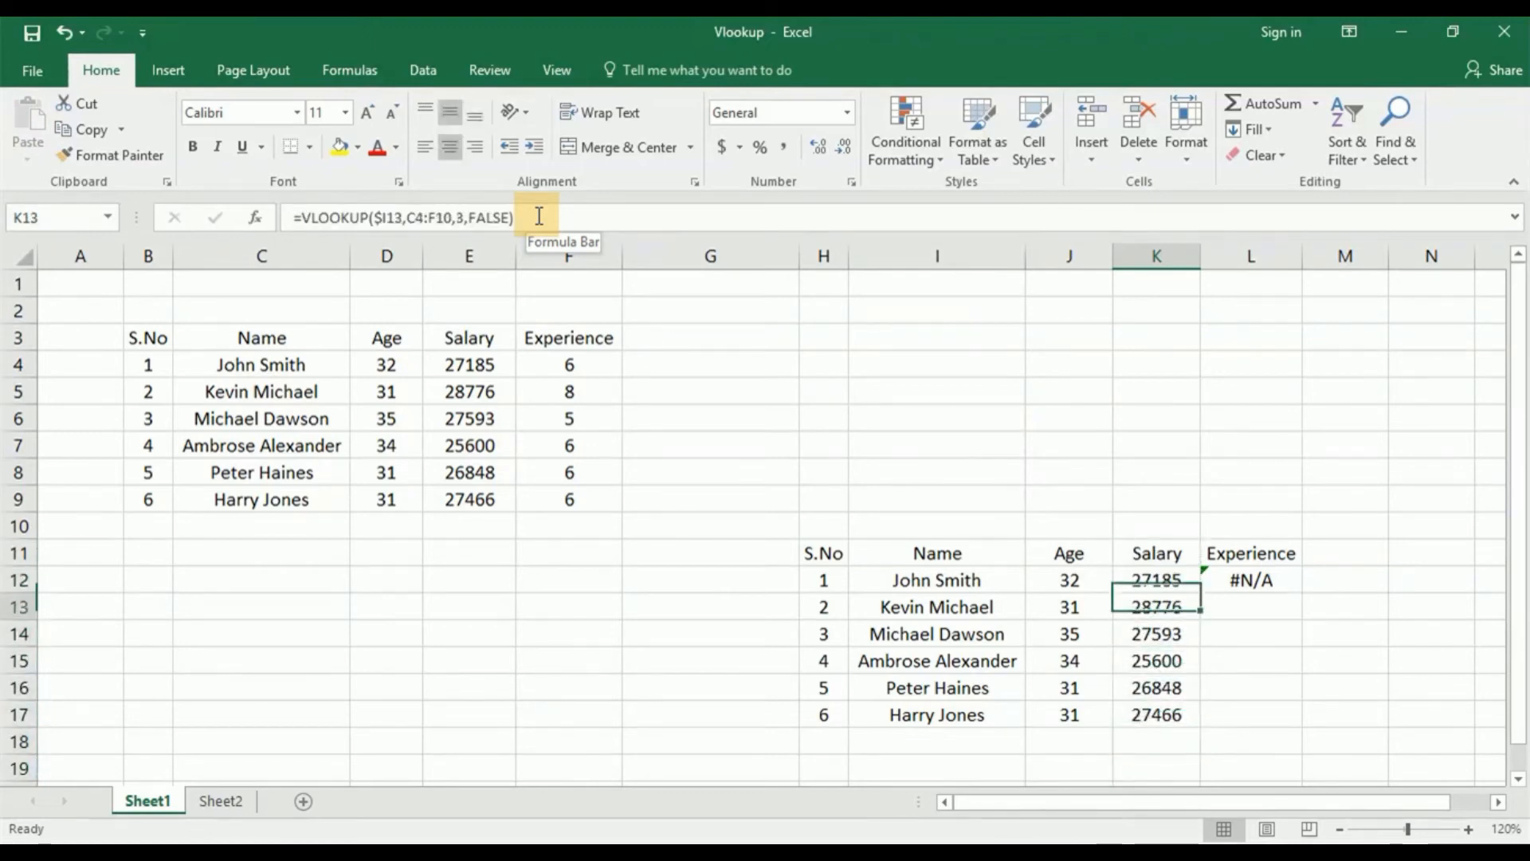
pyautogui.press('F2')
pyautogui.press('Escape')
pyautogui.press('Down')
pyautogui.press('F2')
pyautogui.press('Escape')
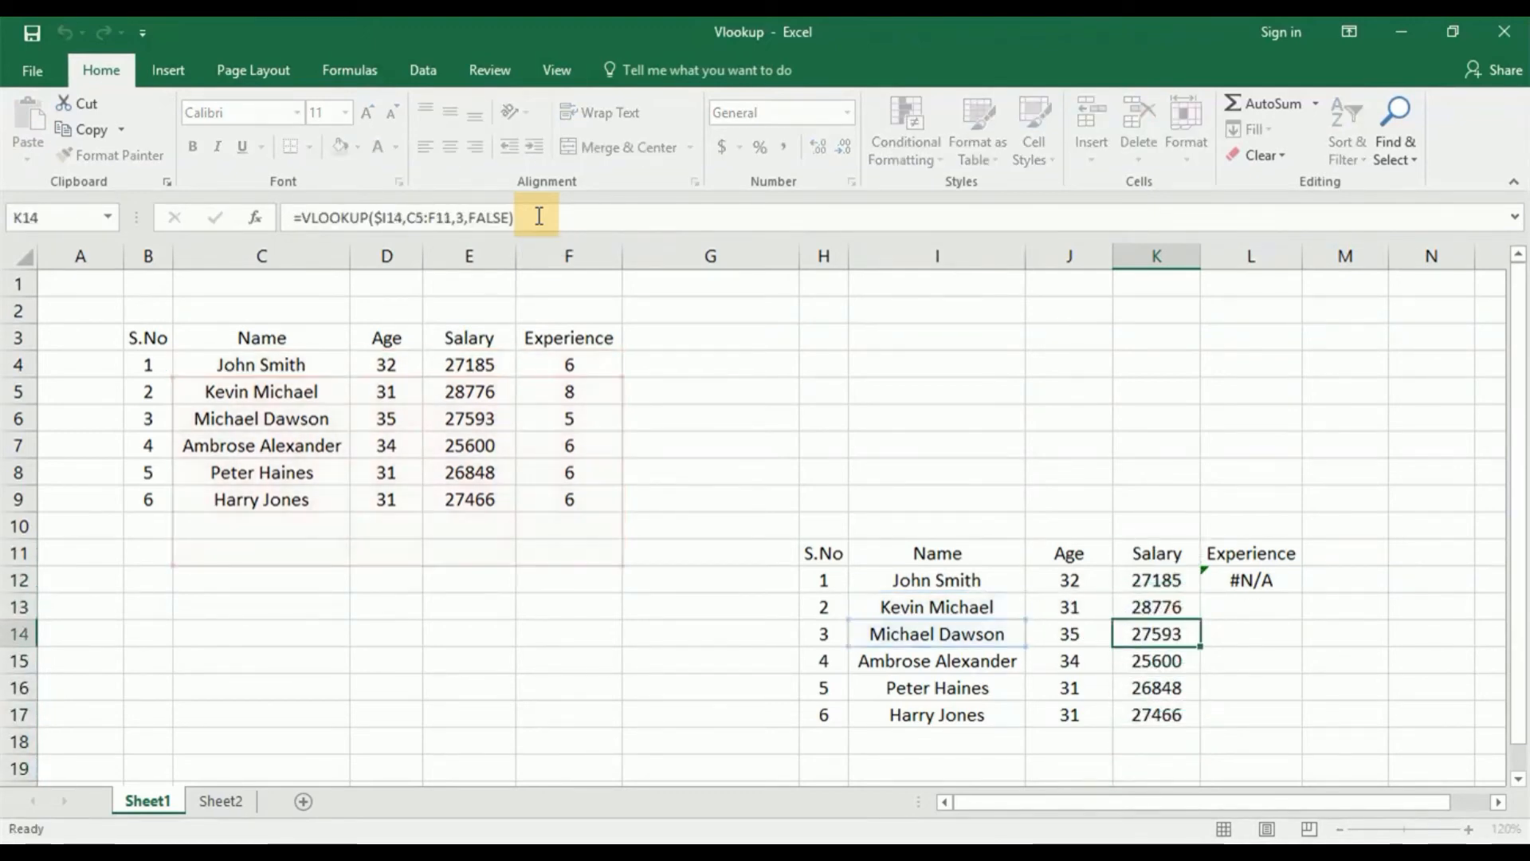
pyautogui.press('Down')
pyautogui.press('F2')
pyautogui.press('Escape')
pyautogui.press('Down')
pyautogui.press('F2')
pyautogui.press('Escape')
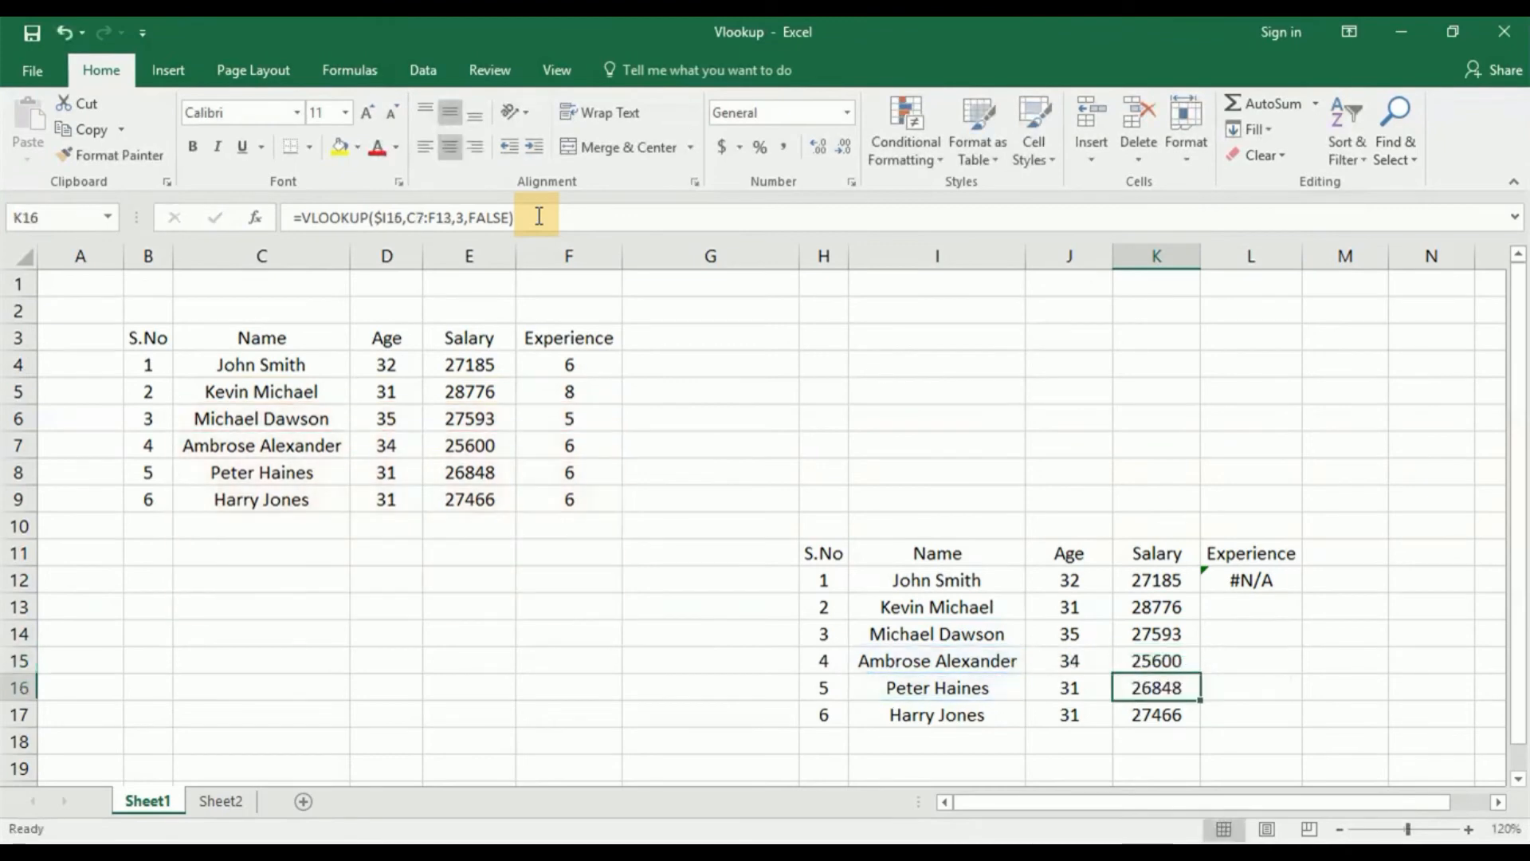
pyautogui.press('Down')
pyautogui.press('Up')
pyautogui.press('Up')
pyautogui.press('Up')
pyautogui.press('Up')
pyautogui.press('Up')
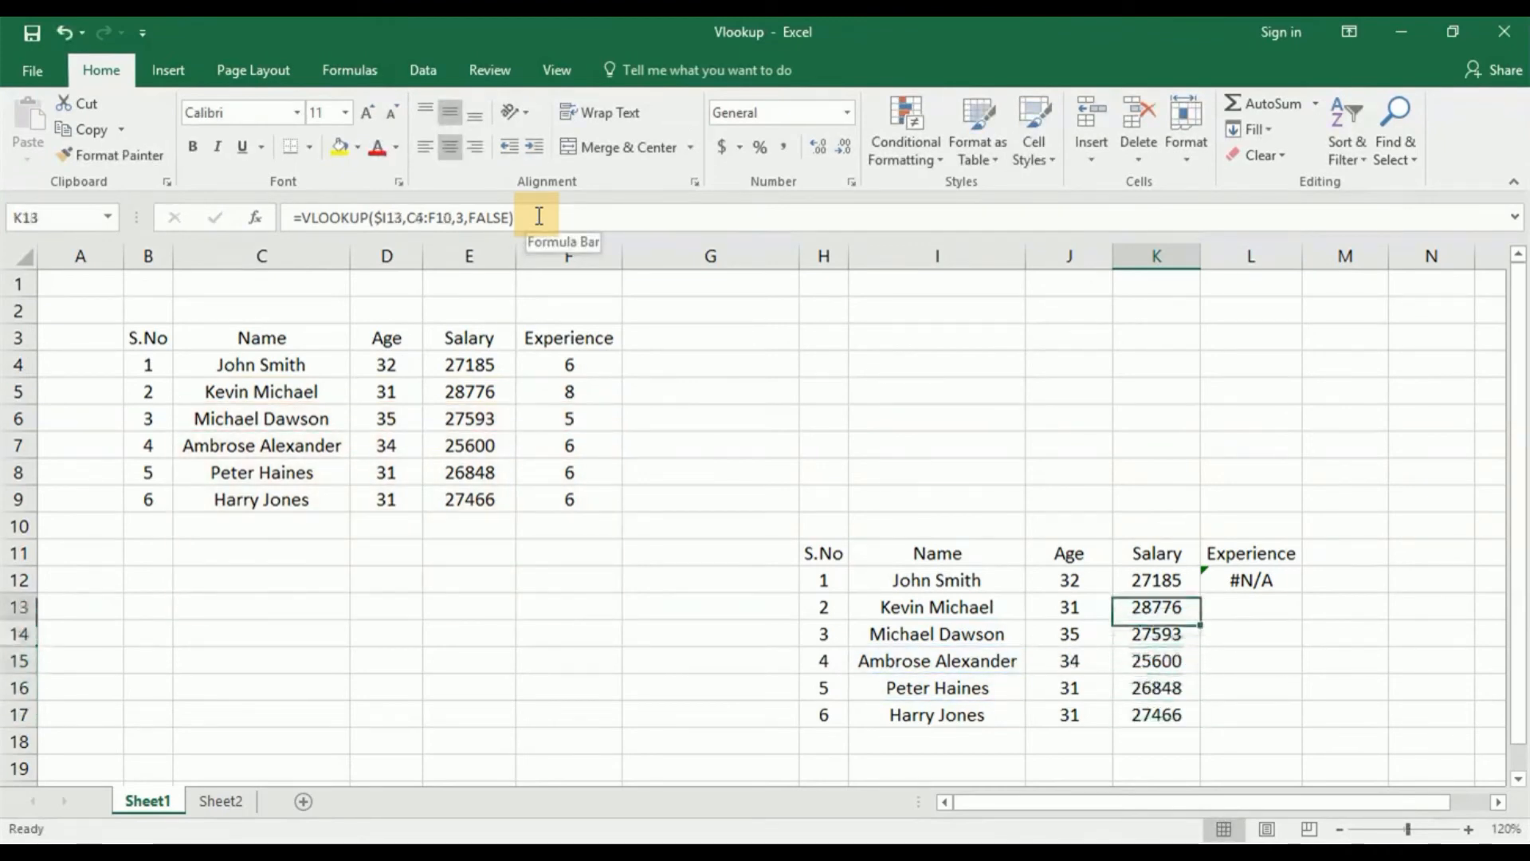
# - Copy the Salary formula with the $I12 reference from K12 into Experience cell L12, replacing its existing formula
pyautogui.press('Down')
pyautogui.press('Right')
pyautogui.press('Up')
pyautogui.press('Left')
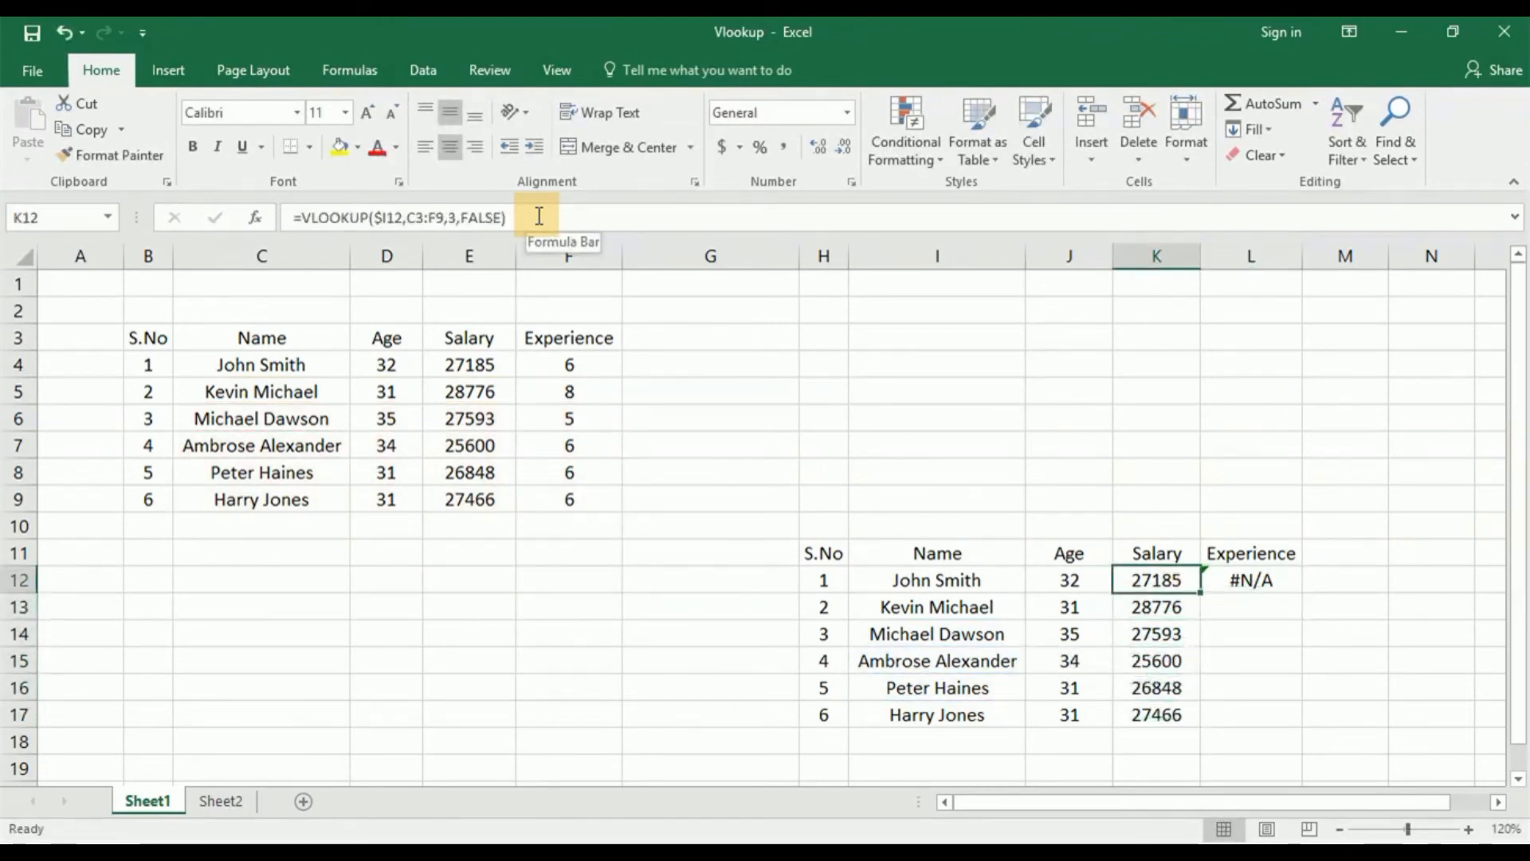
pyautogui.hotkey('ctrl', 'c')
pyautogui.press('Right')
pyautogui.hotkey('ctrl', 'v')
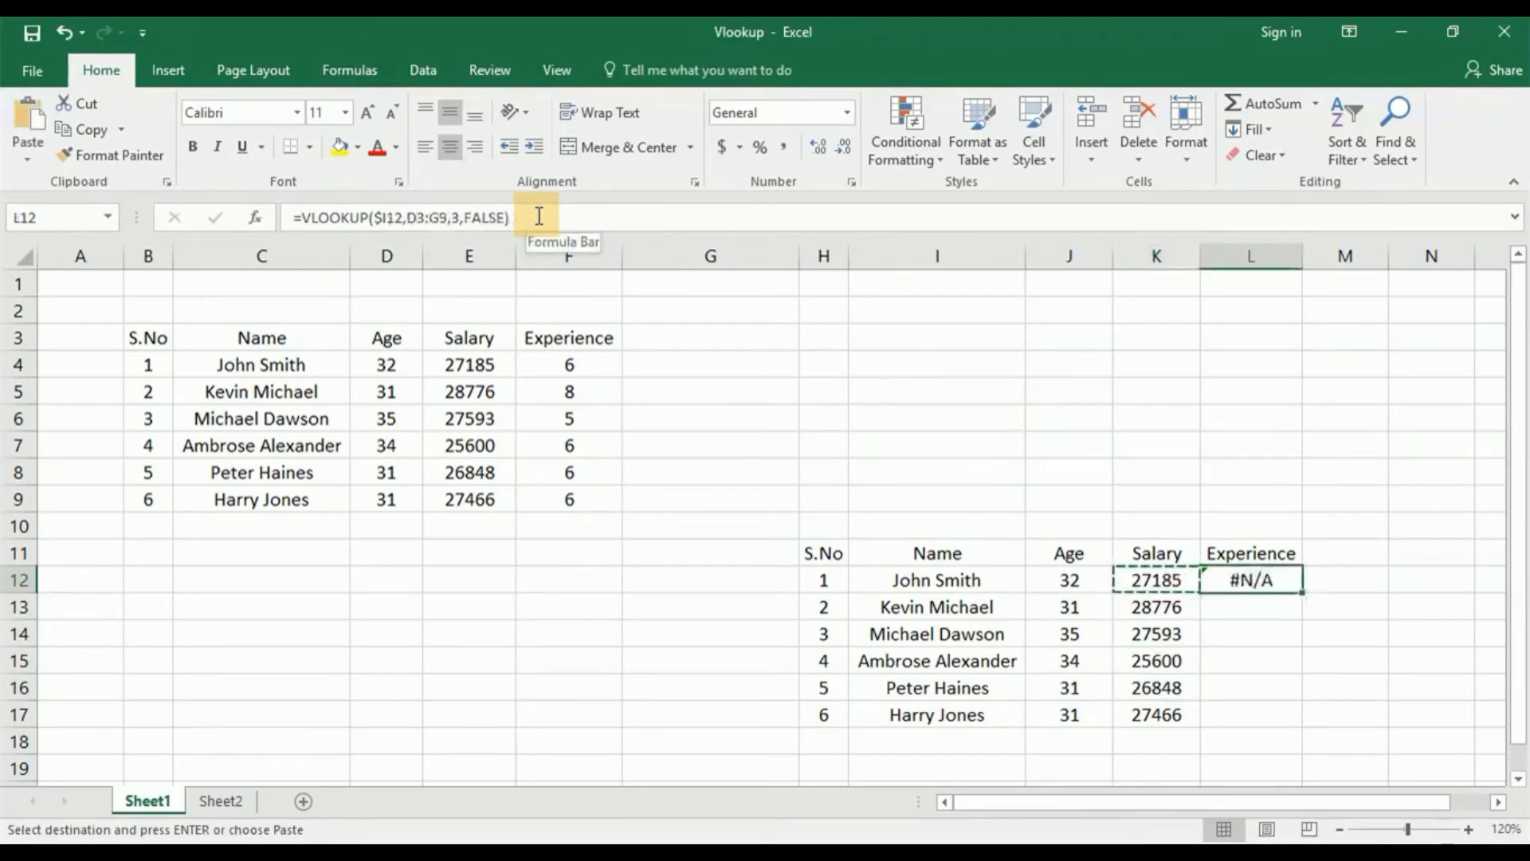
# - Inspect the lookup value, table range and column index in L12's formula against the source table's Experience column
pyautogui.press('F2')
pyautogui.press('Escape')
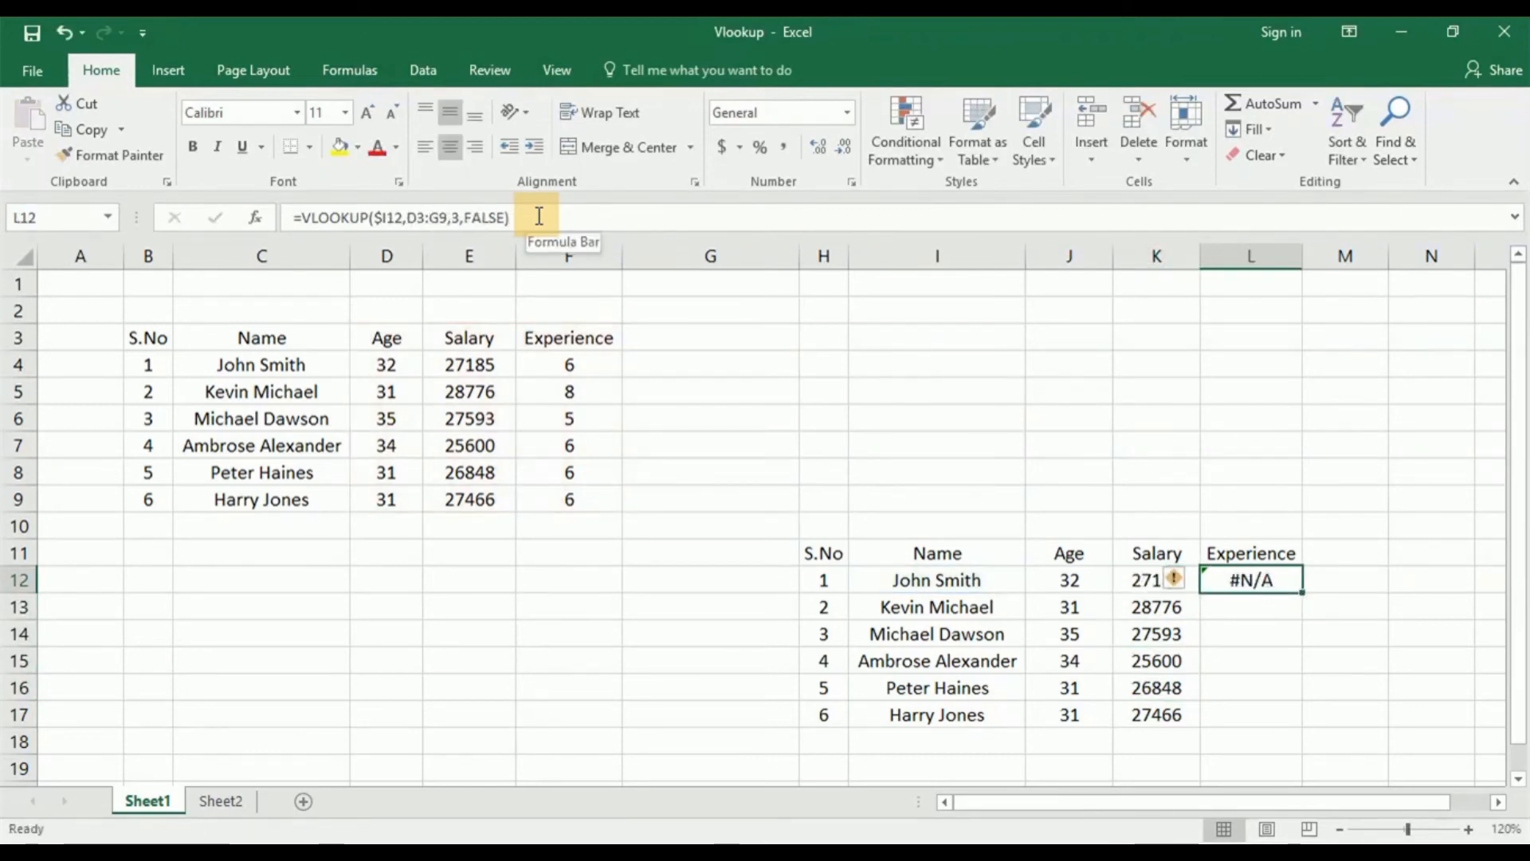
pyautogui.press('Left')
pyautogui.press('Right')
pyautogui.press('Up')
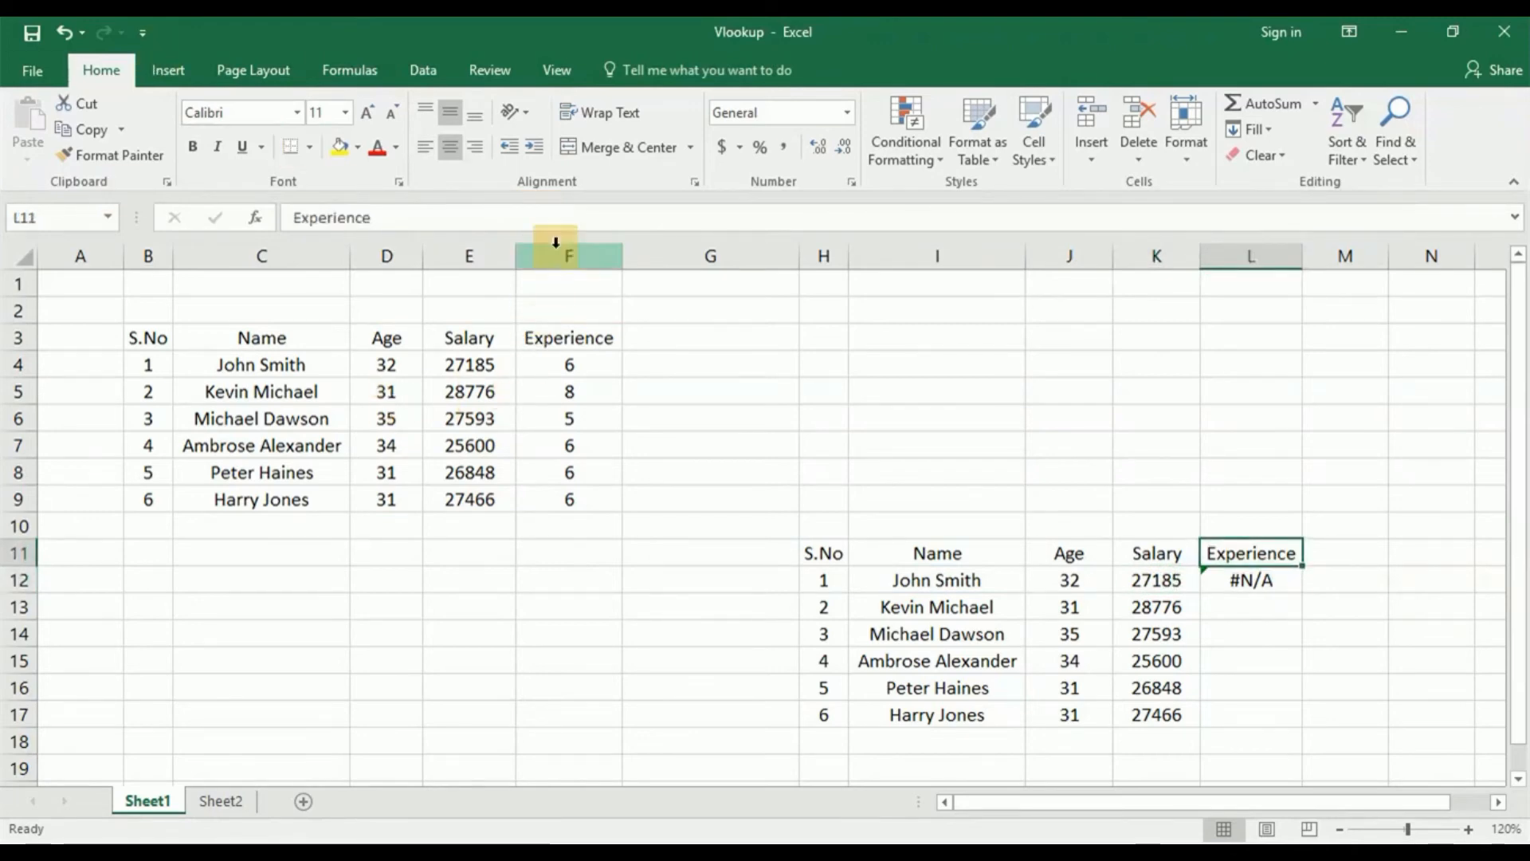
pyautogui.click(556, 238)
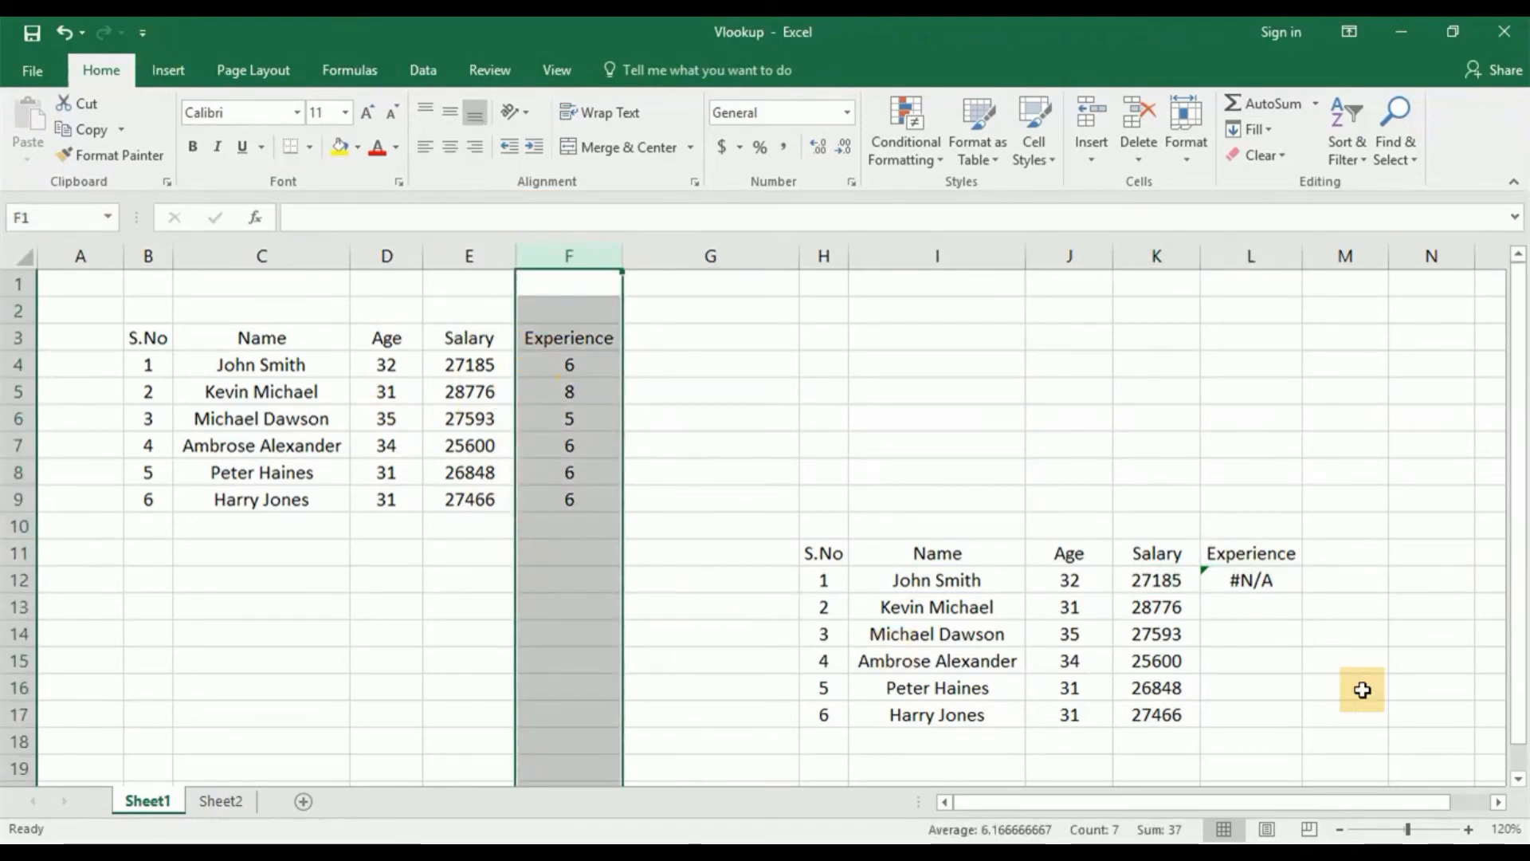
pyautogui.click(1231, 557)
pyautogui.click(1232, 581)
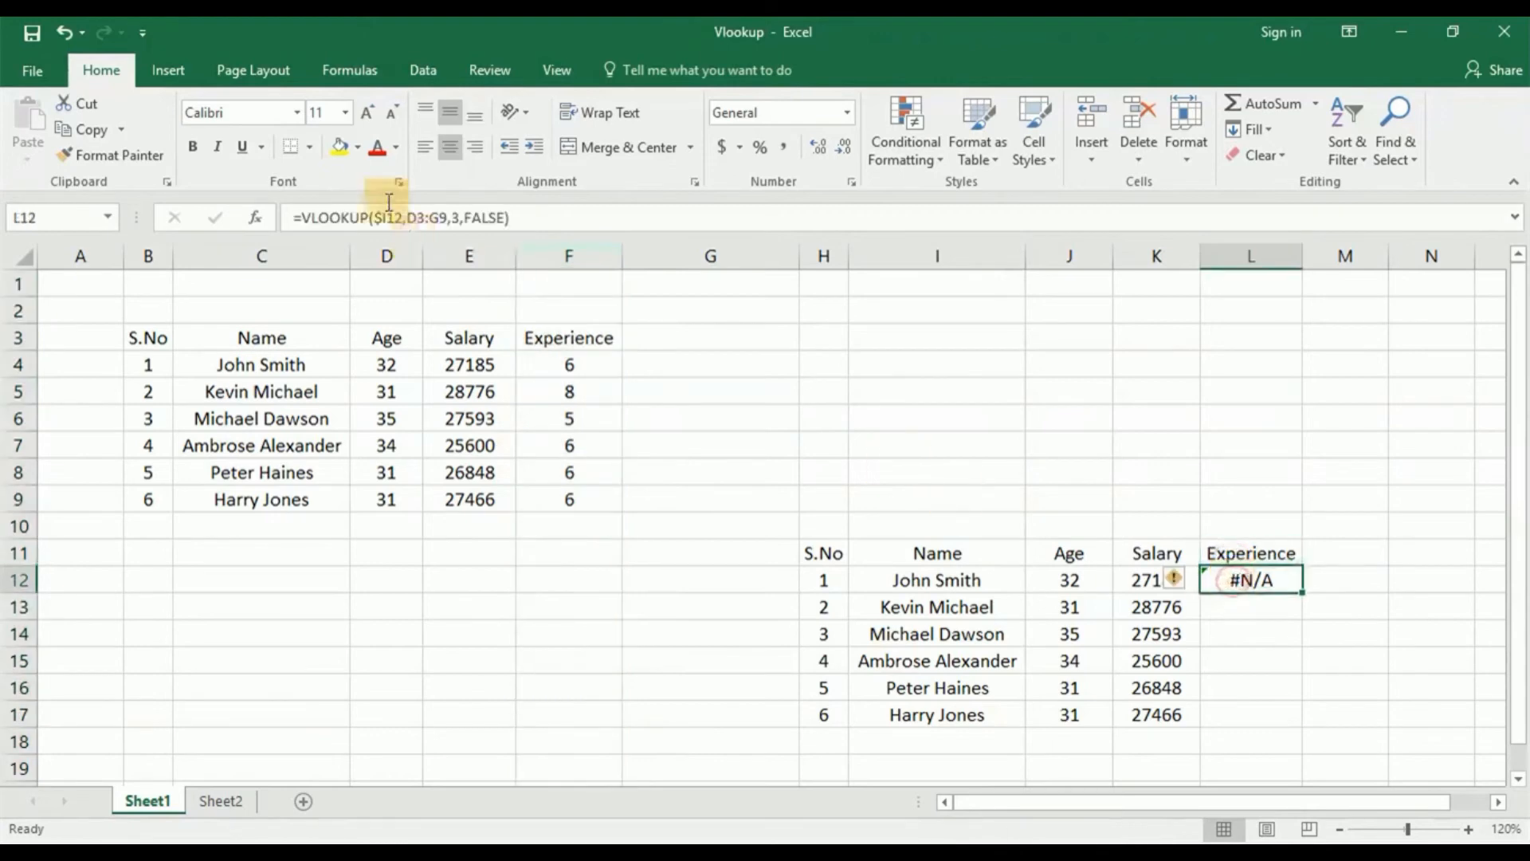
pyautogui.click(456, 217)
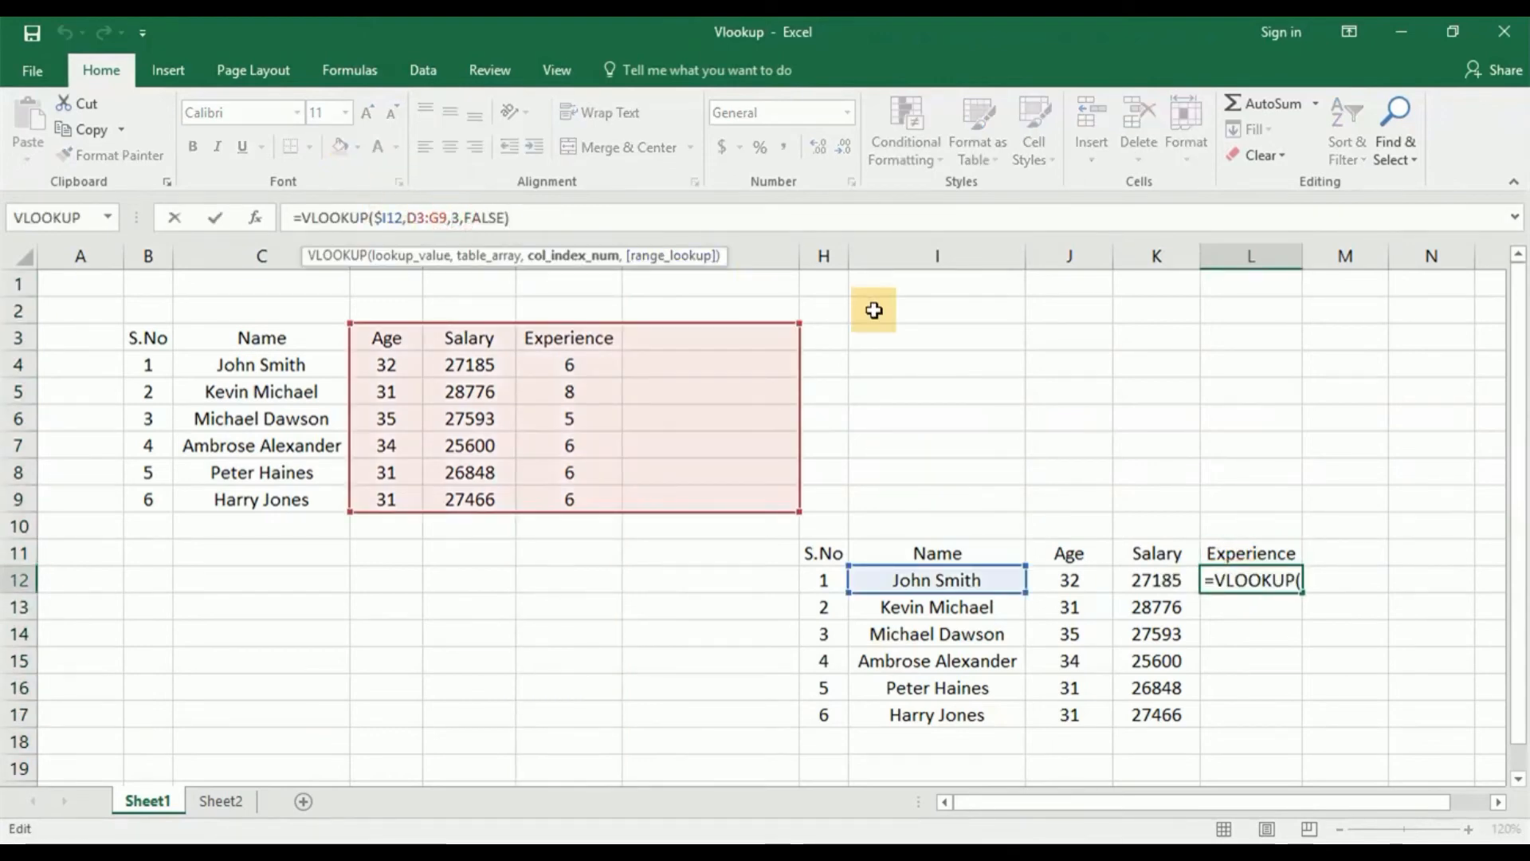
pyautogui.press('Escape')
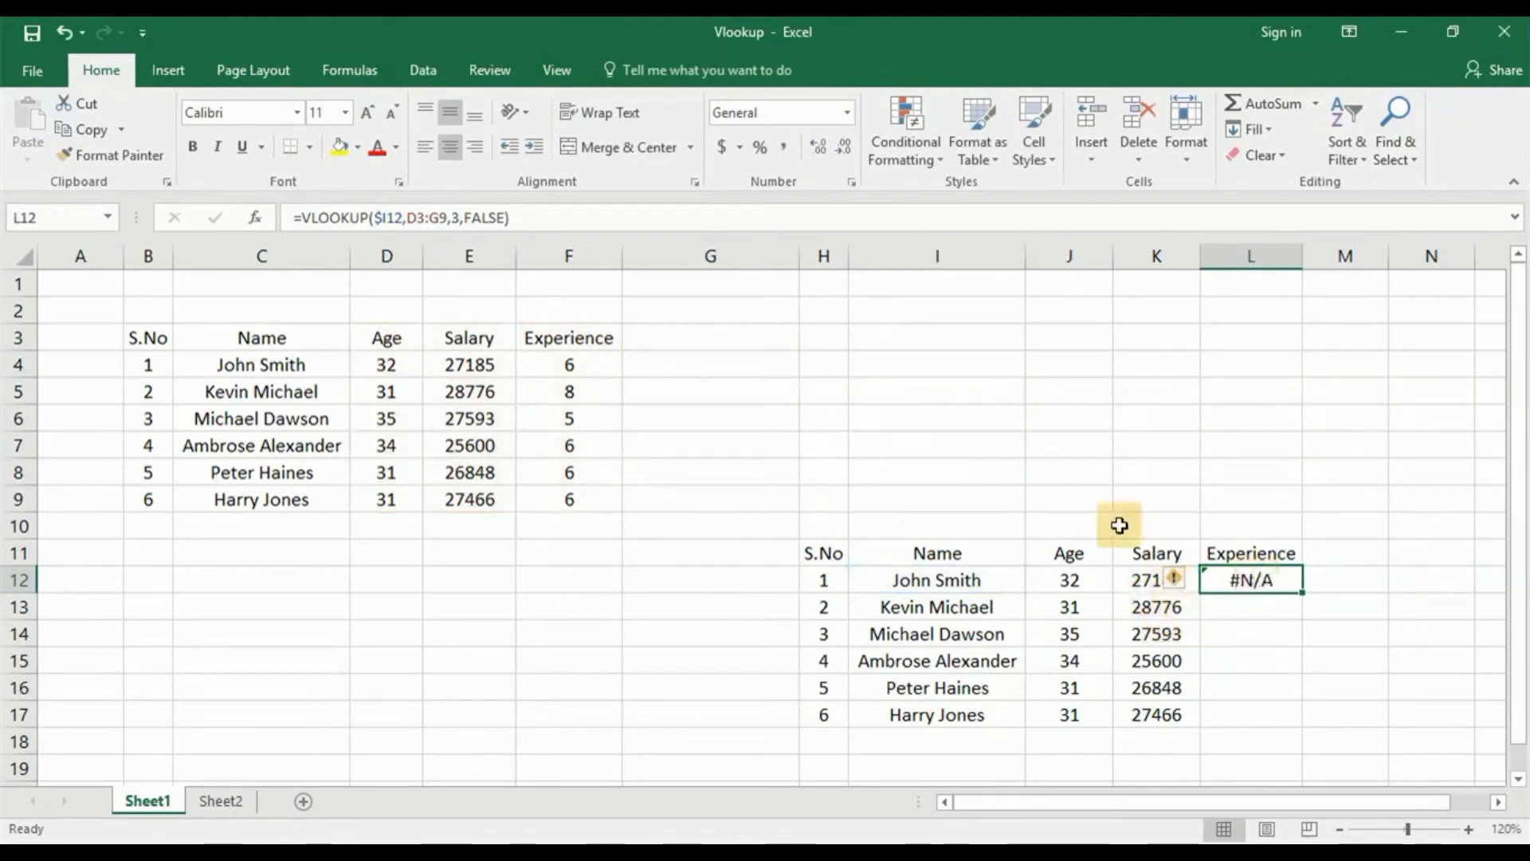
# - Set the column index number in L12's VLOOKUP formula to 4
pyautogui.click(454, 218)
pyautogui.press('BackSpace')
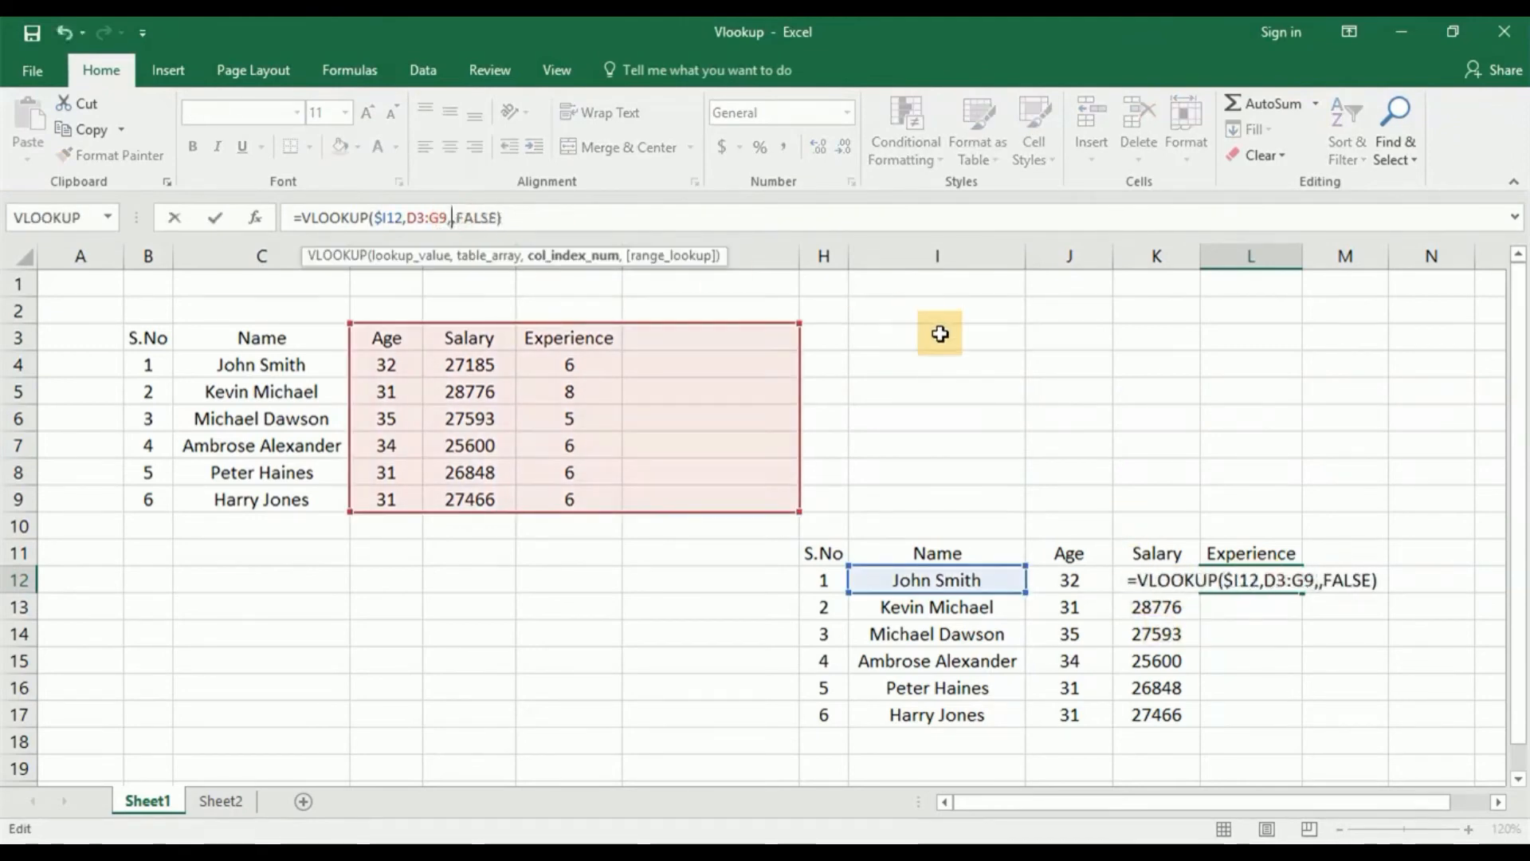
pyautogui.write('4')
pyautogui.press('Return')
pyautogui.press('Up')
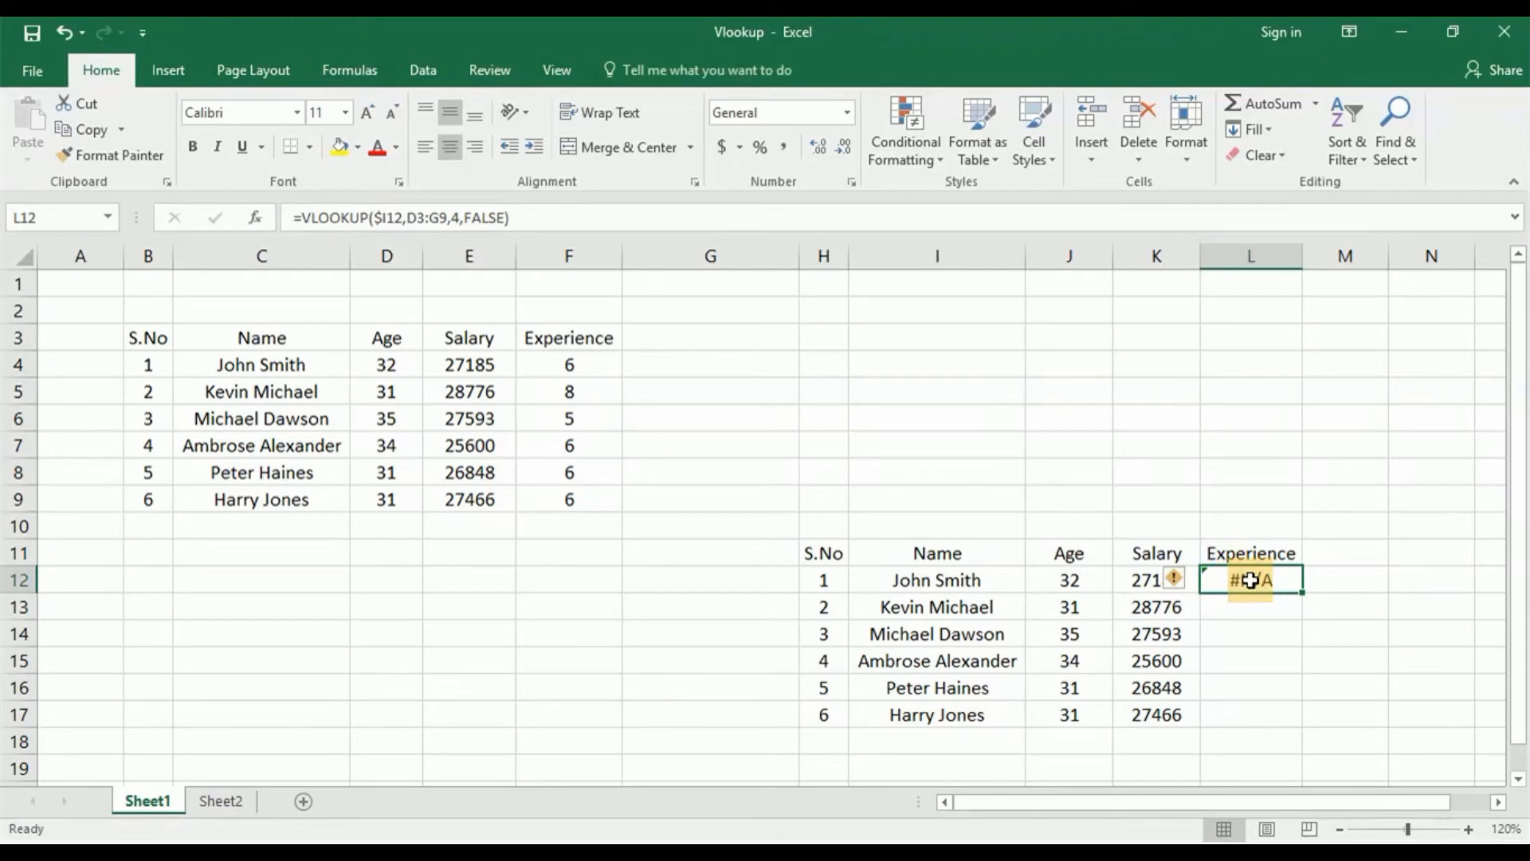
# - Compare the lookup references of the Age, Salary and Experience formulas in row 12 with the Name column
pyautogui.click(1137, 583)
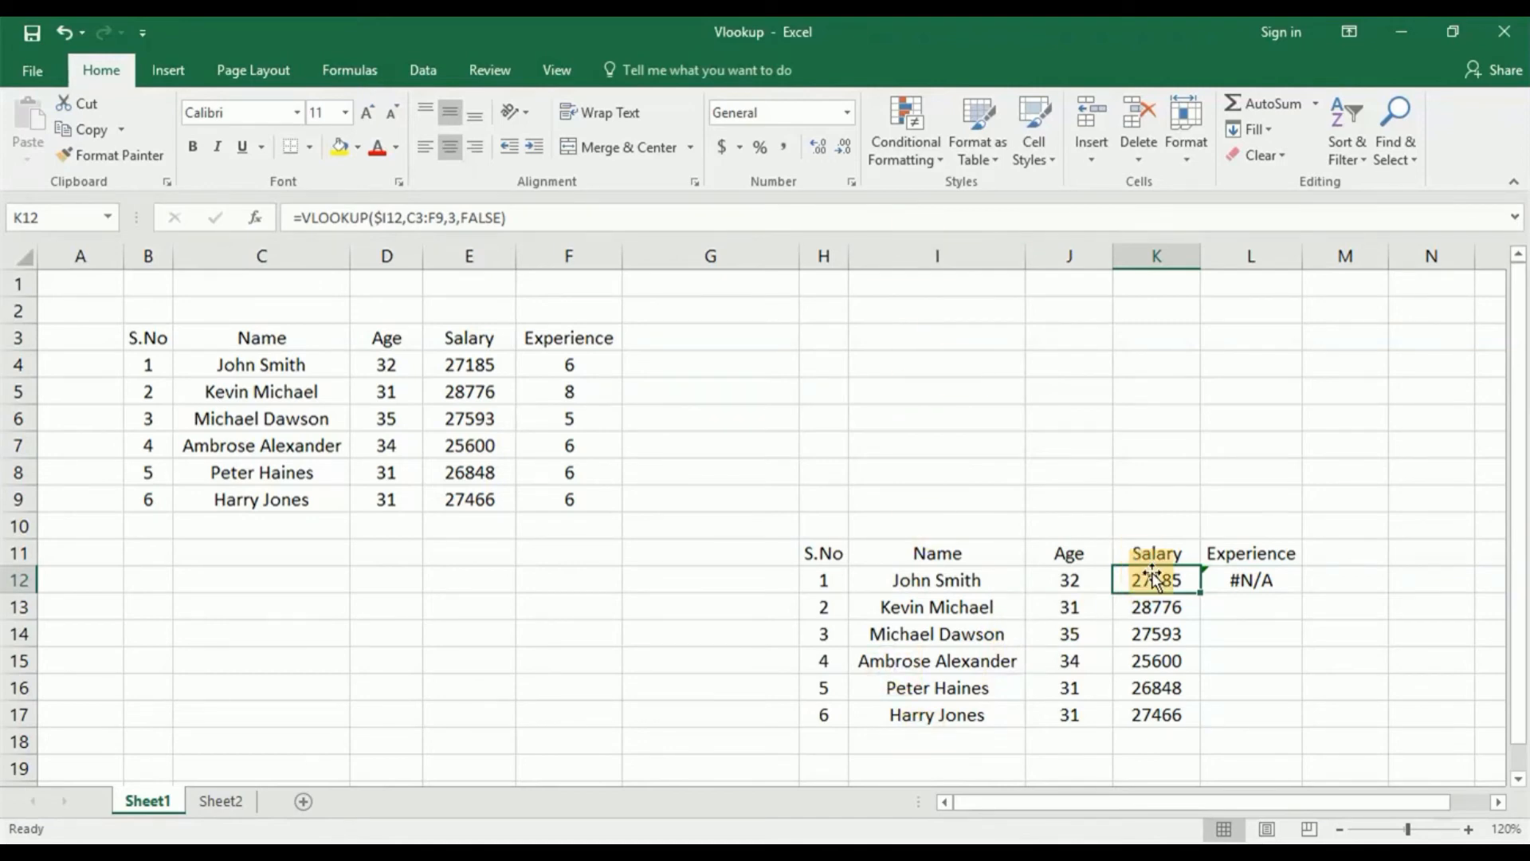
pyautogui.click(1073, 580)
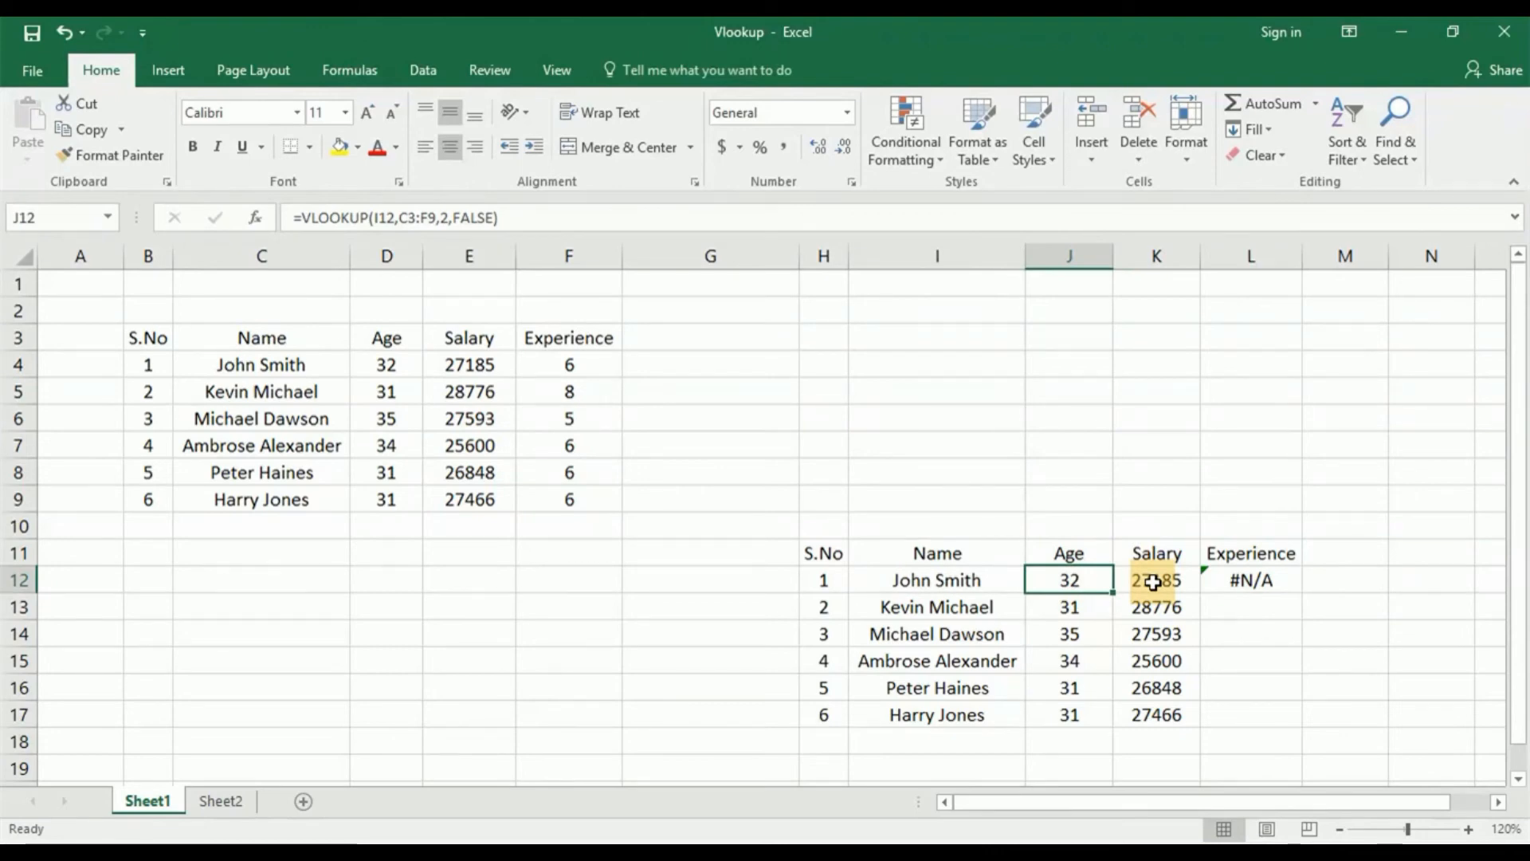
pyautogui.click(1248, 581)
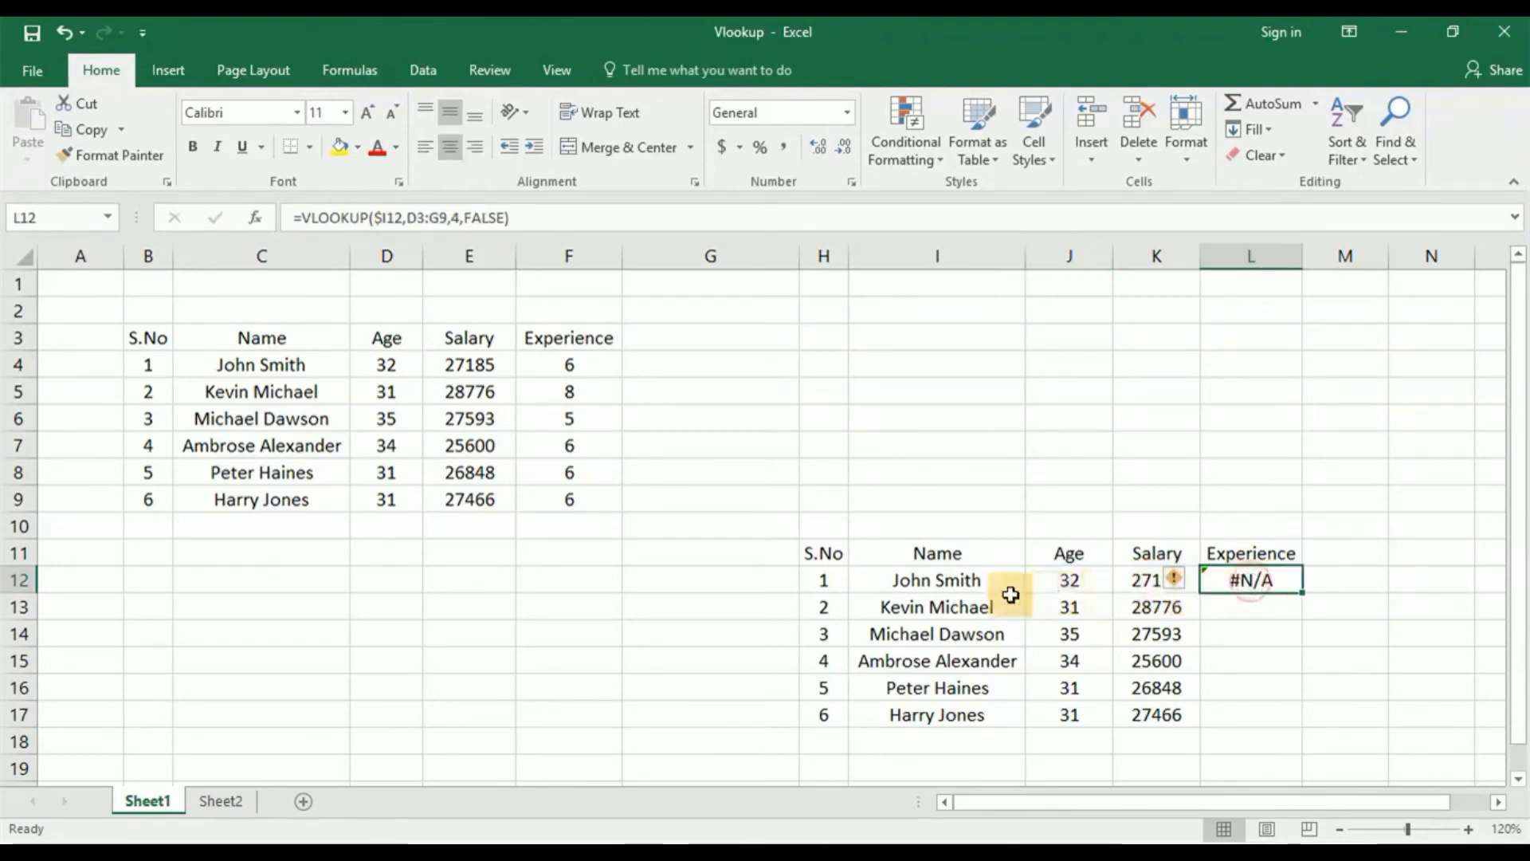
pyautogui.click(939, 255)
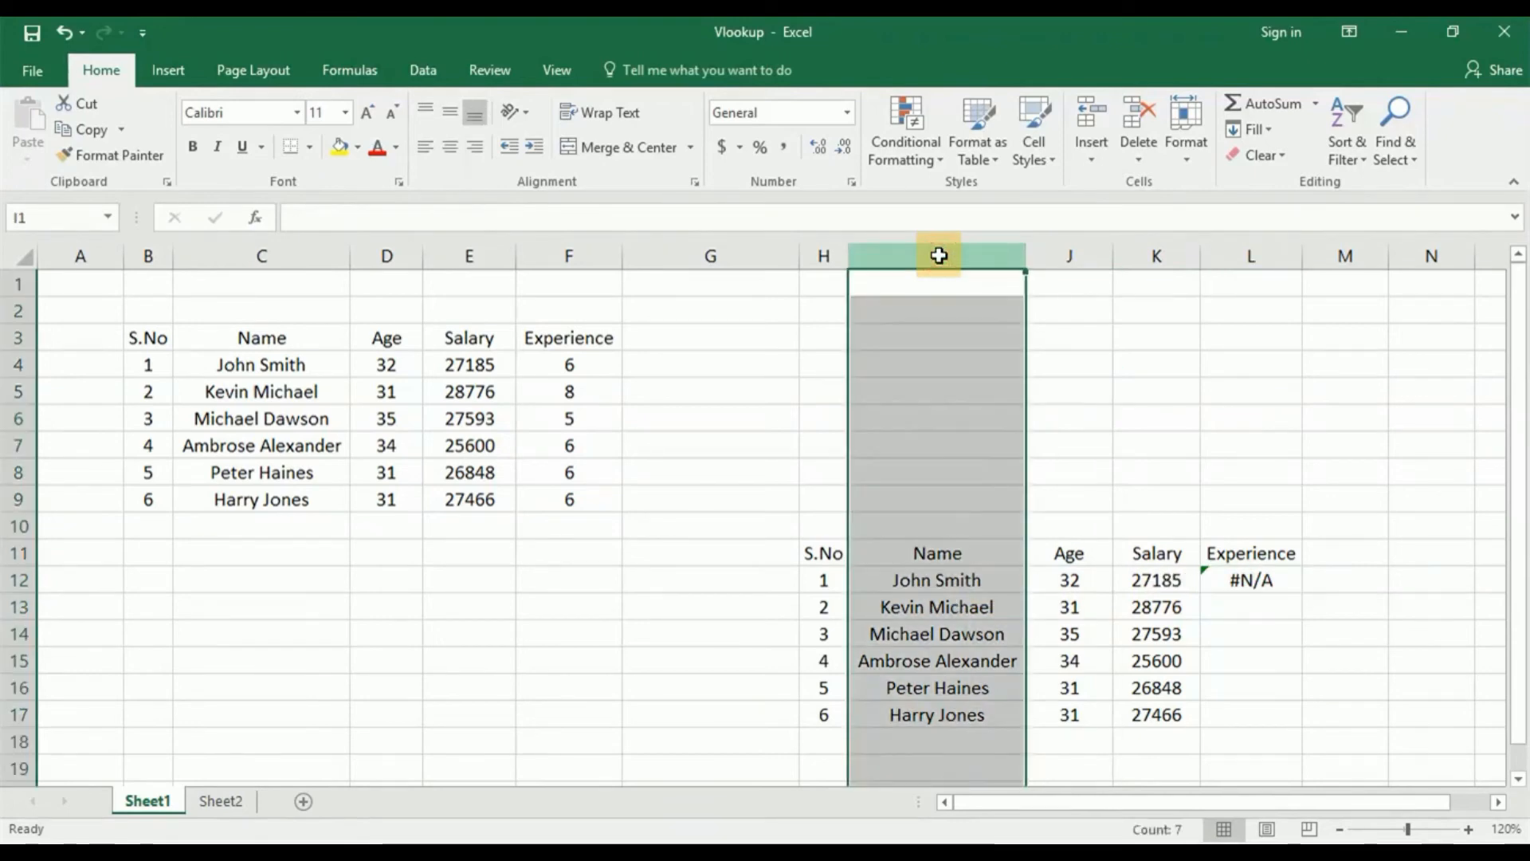
pyautogui.click(1160, 580)
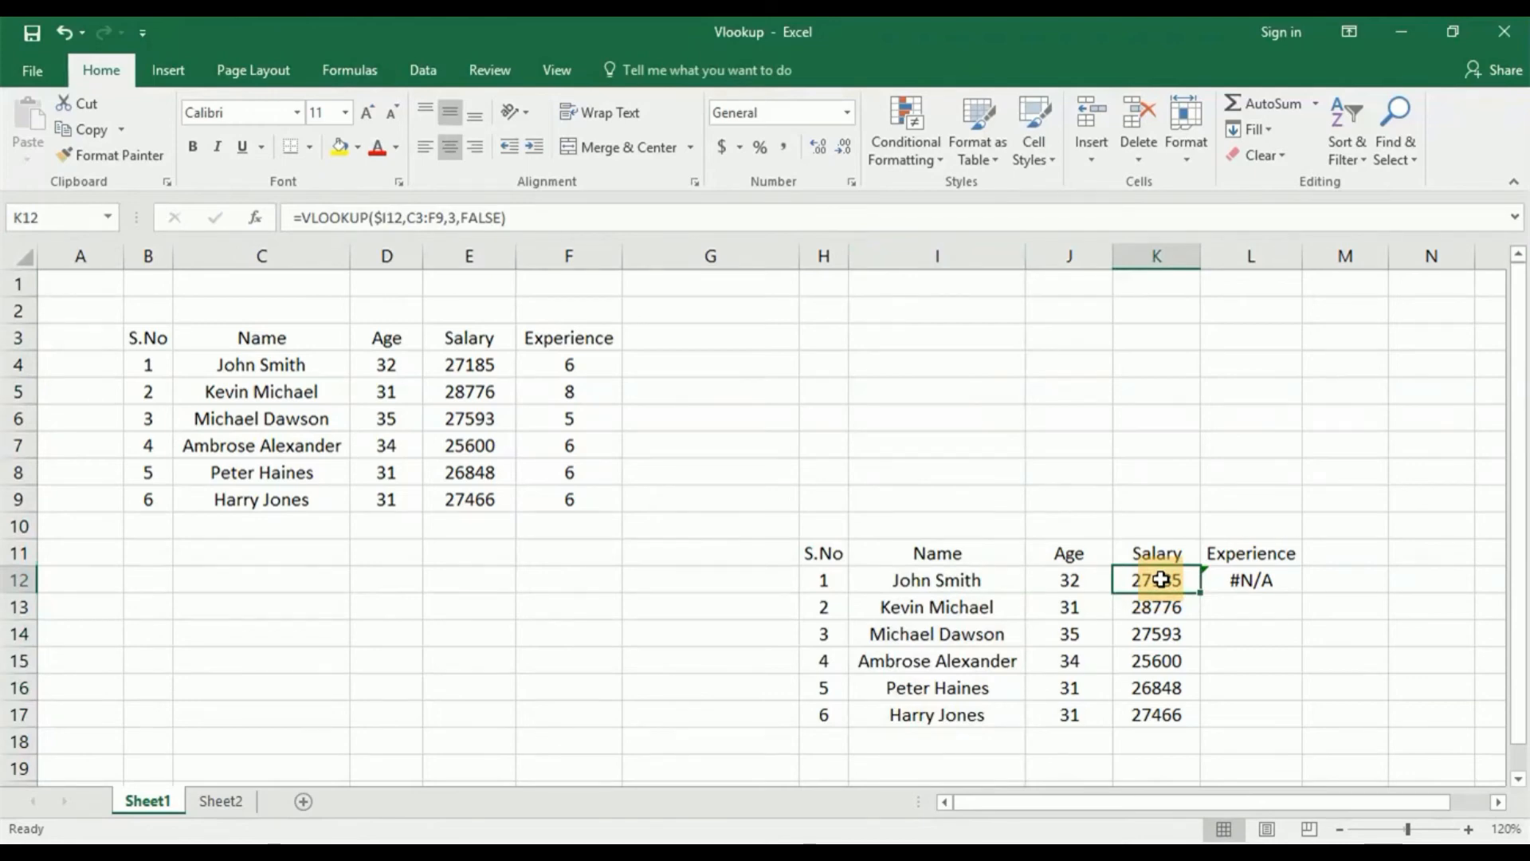
pyautogui.click(1249, 581)
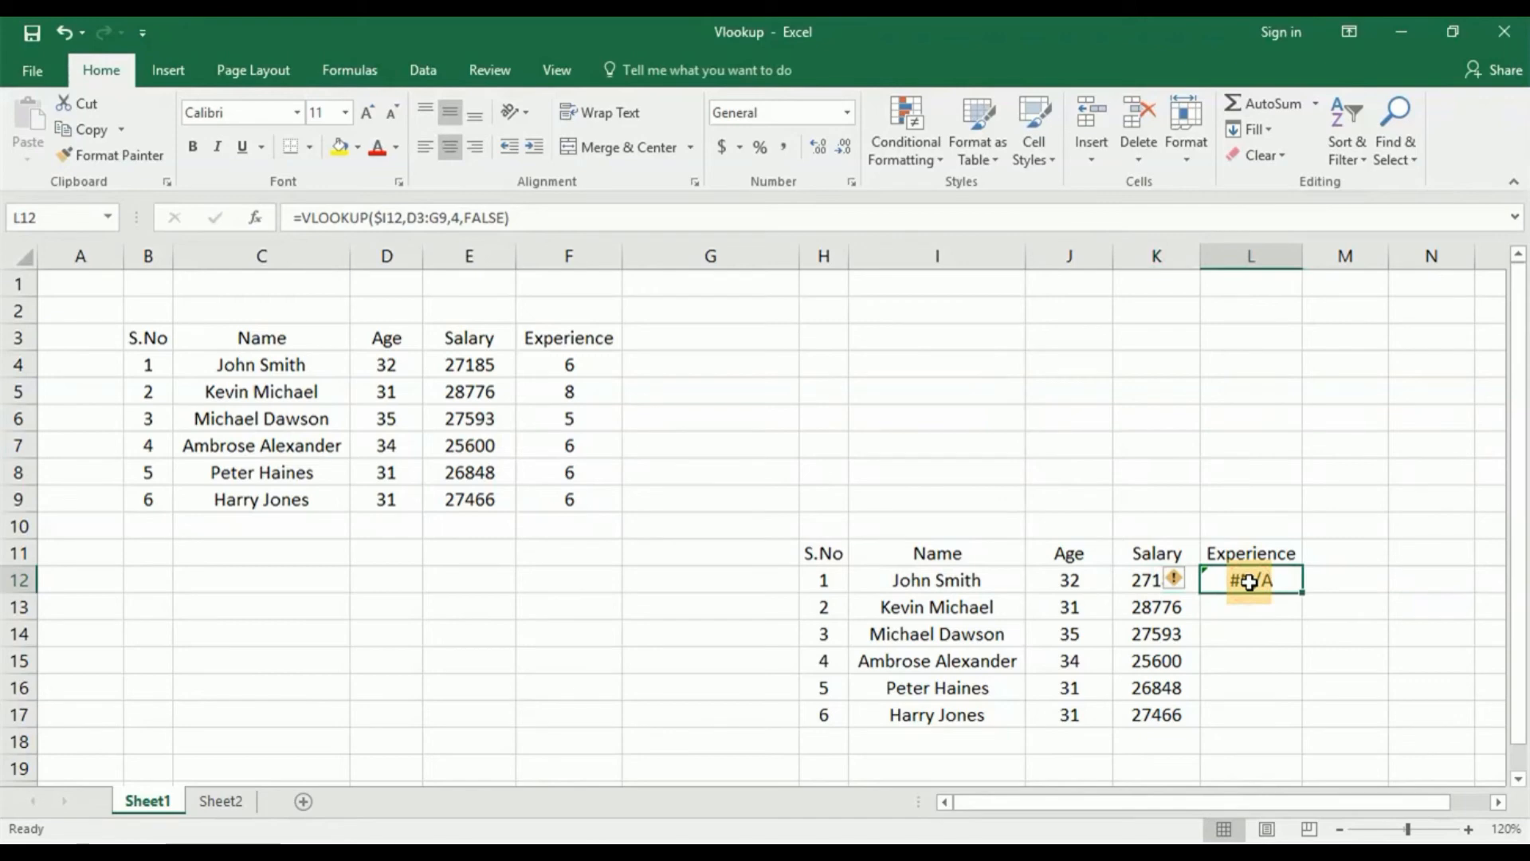
# - Shift the table range in L12's VLOOKUP formula to C3:F9 and fill the formula down through L17
pyautogui.press('F2')
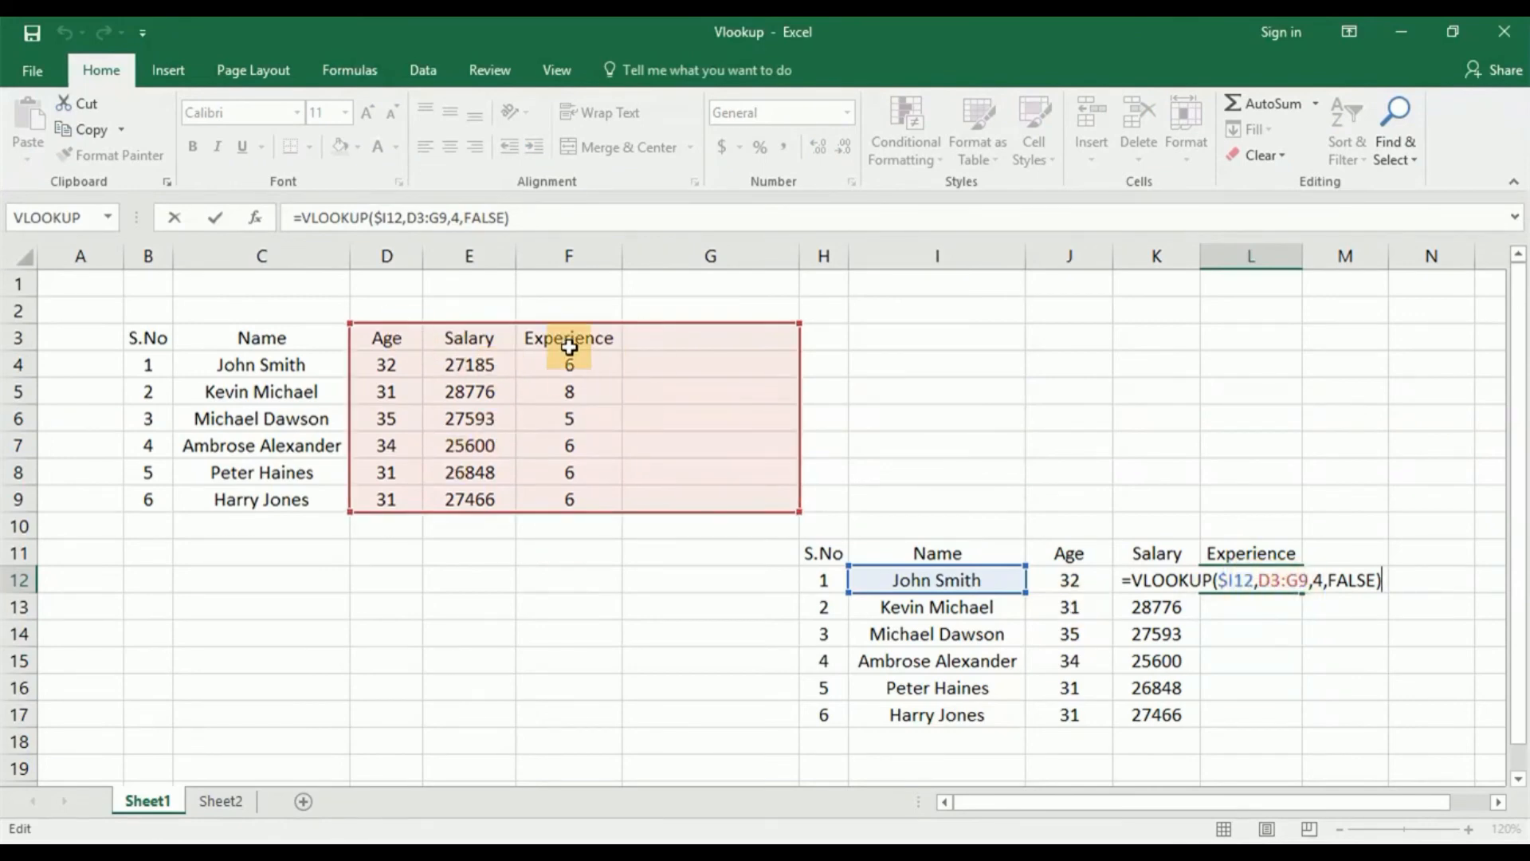
pyautogui.moveTo(562, 322); pyautogui.dragTo(463, 341)
pyautogui.press('Return')
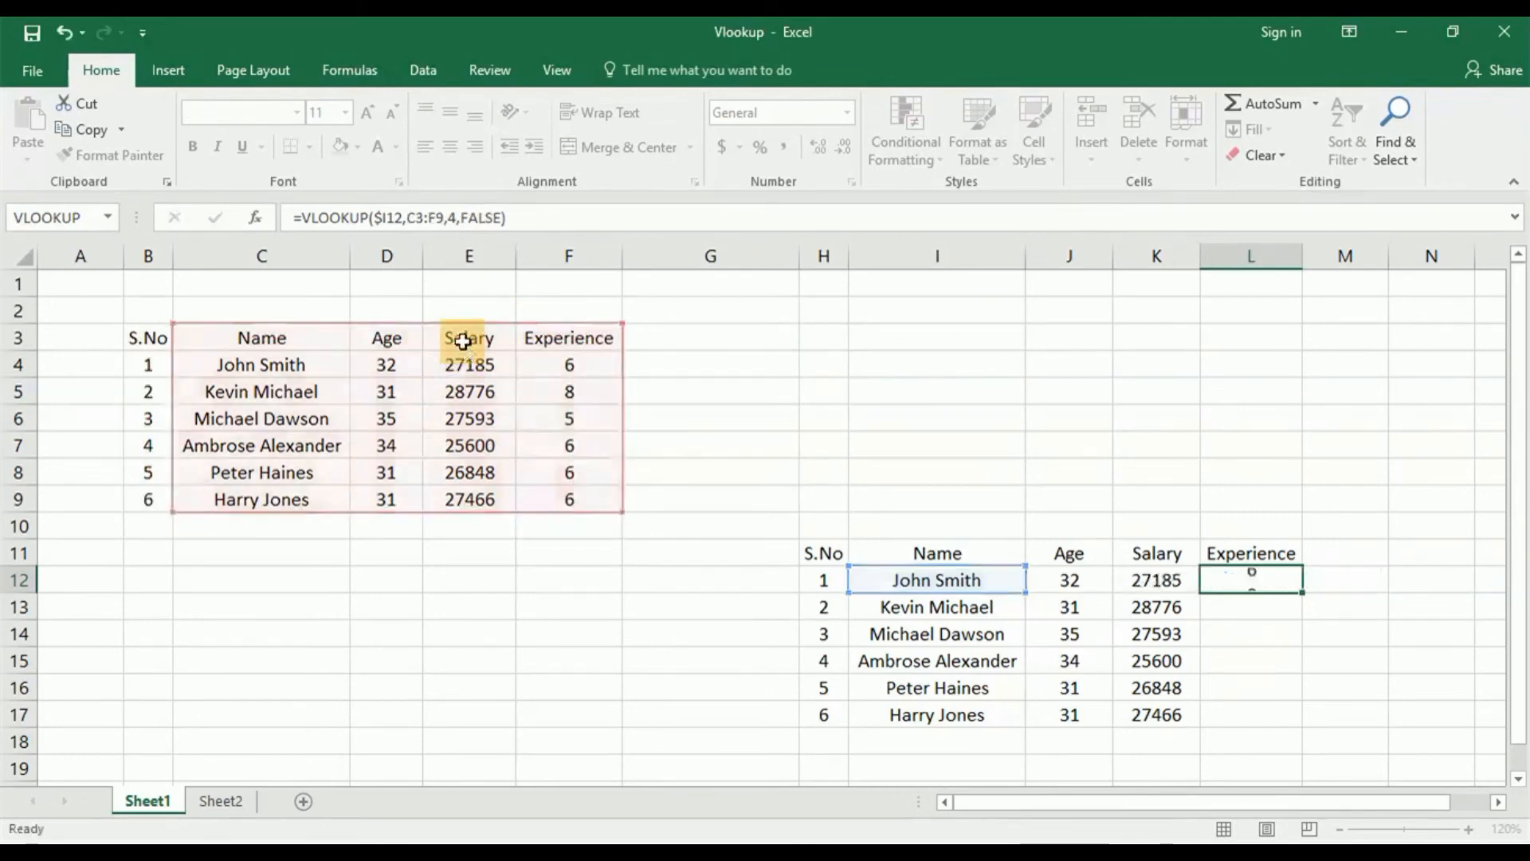
pyautogui.click(1231, 572)
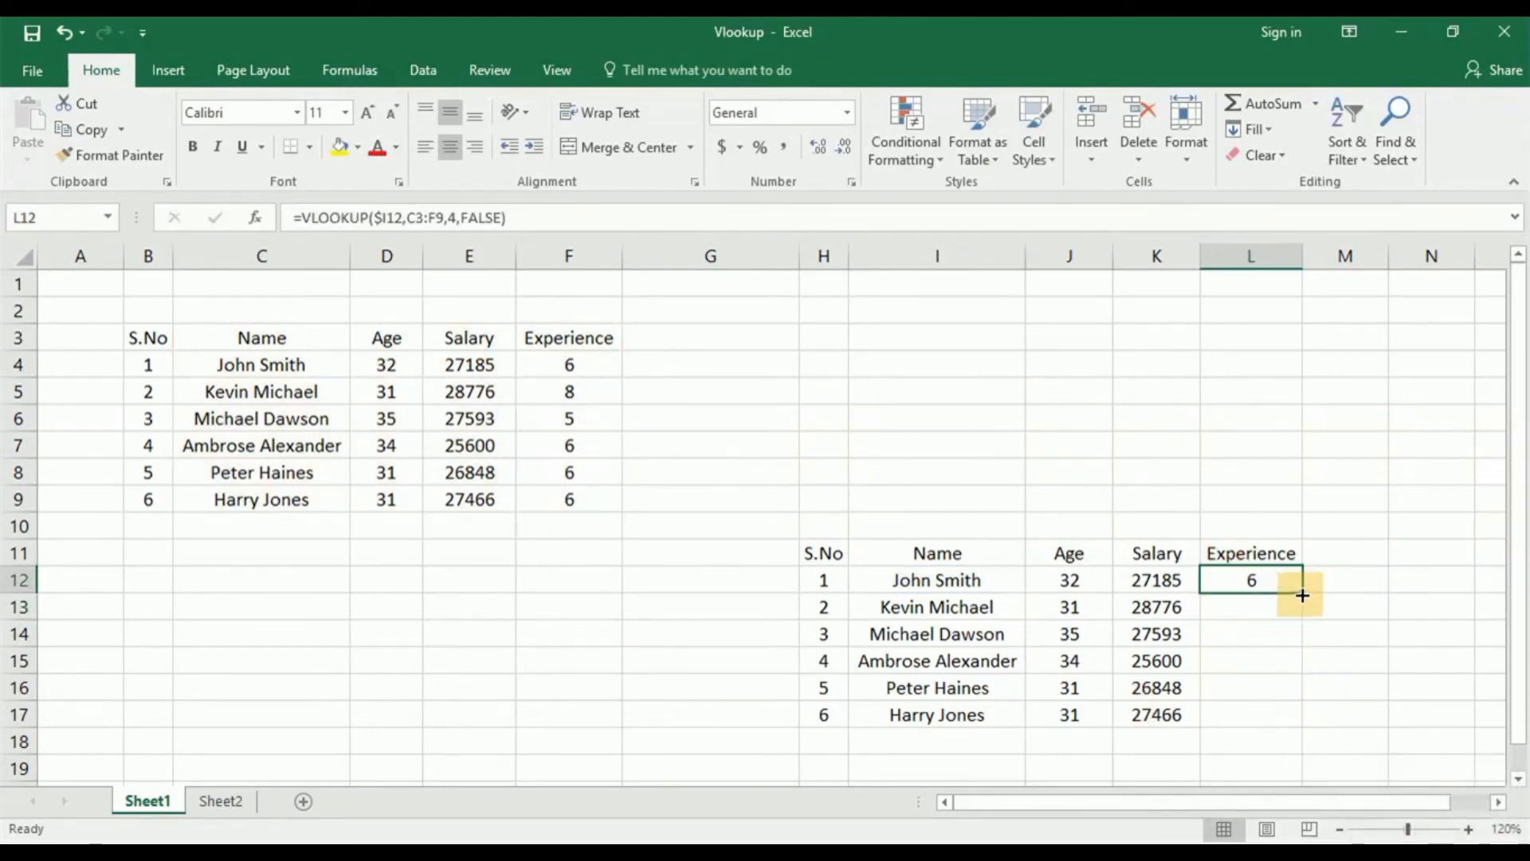
pyautogui.moveTo(1302, 595); pyautogui.dragTo(1299, 726)
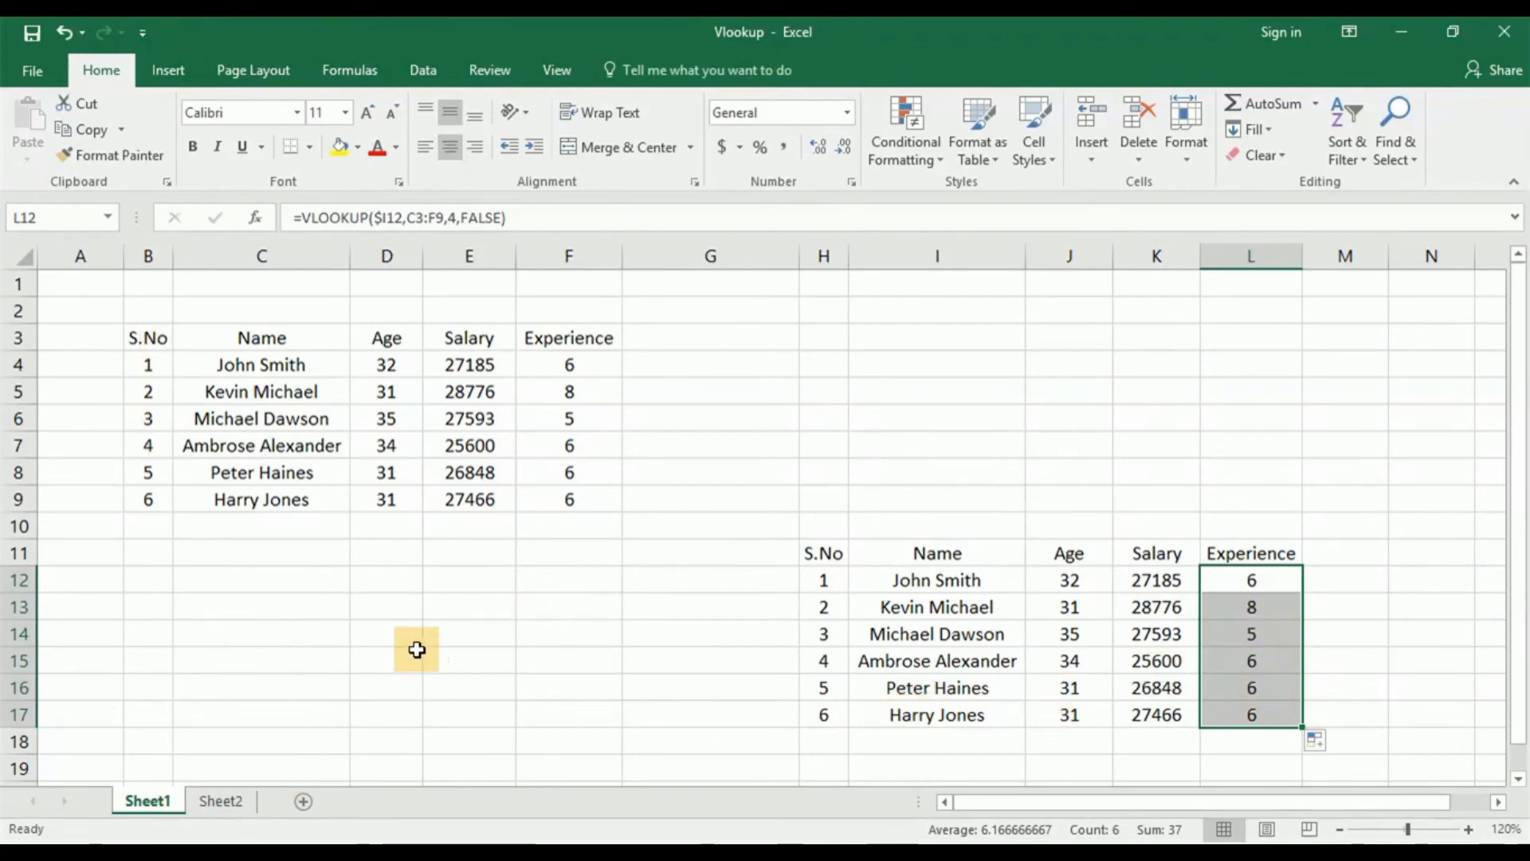
# - Start a VLOOKUP formula in Sheet2's cell H5 with G5 as the lookup value
pyautogui.click(231, 805)
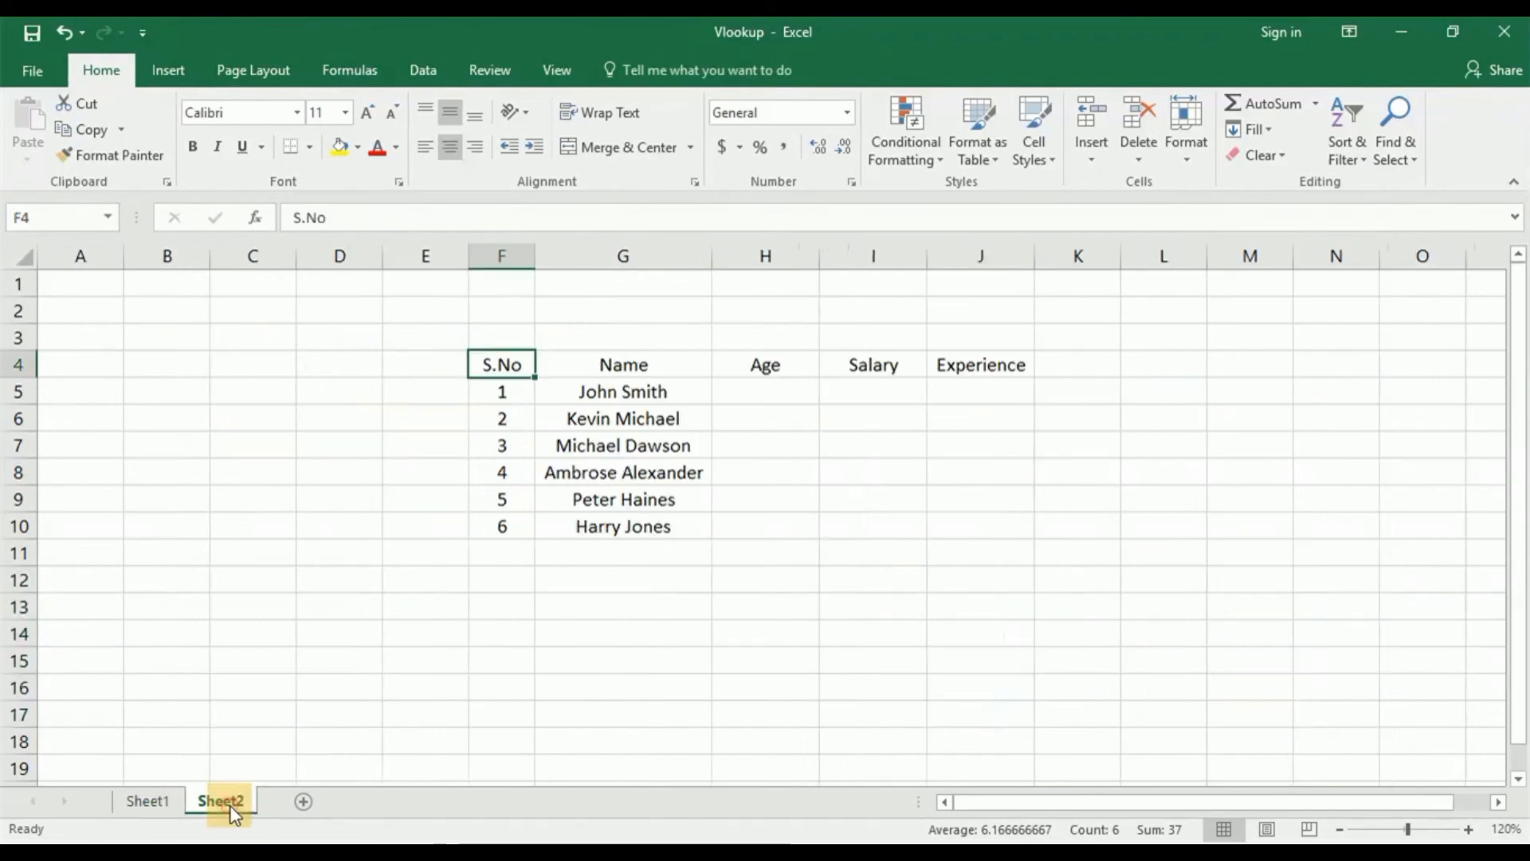
pyautogui.click(799, 396)
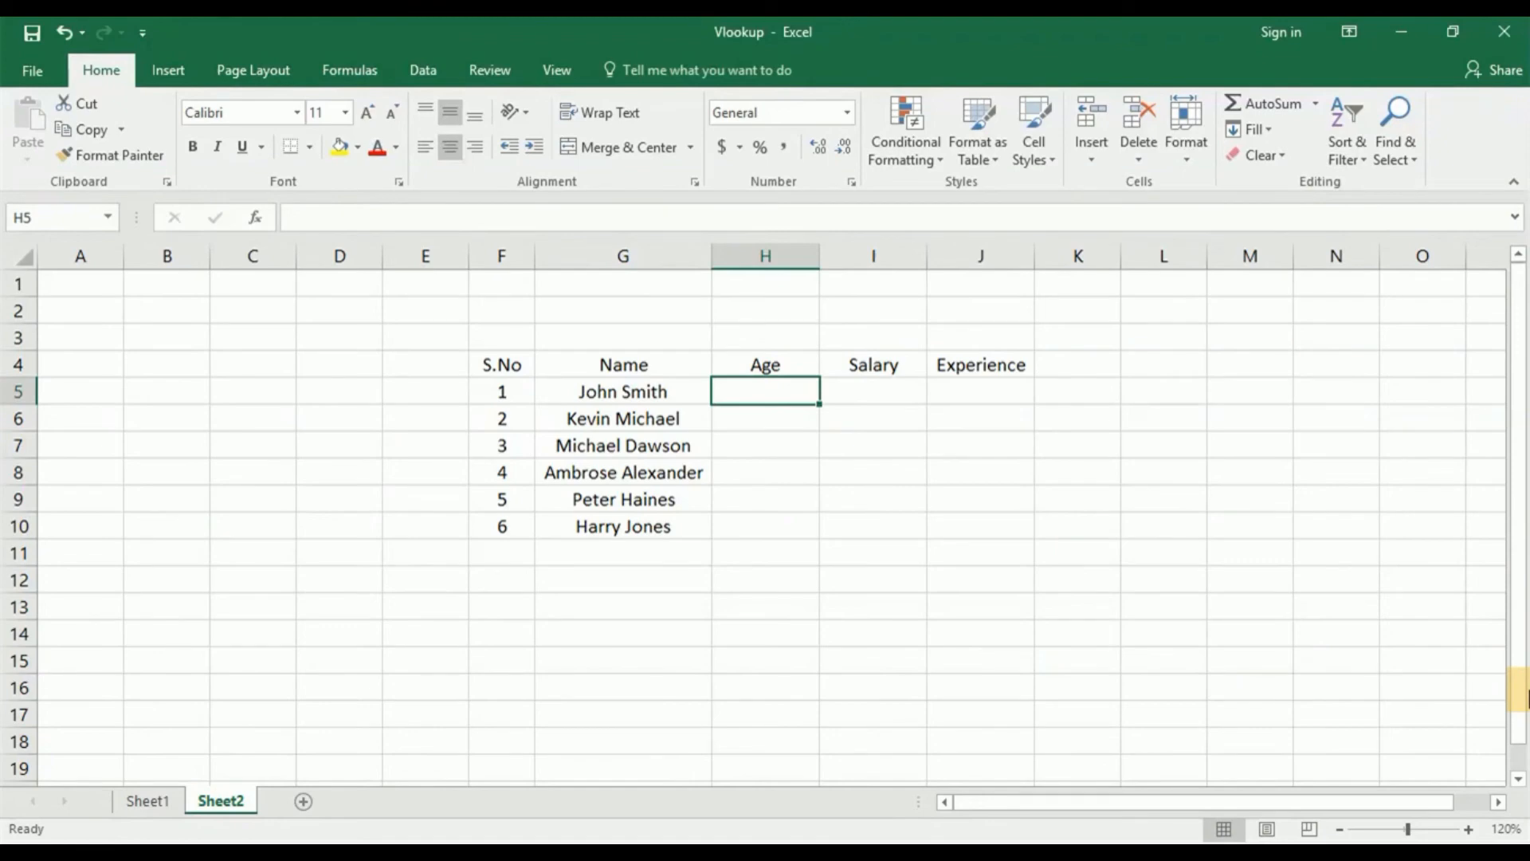
pyautogui.write('=vv')
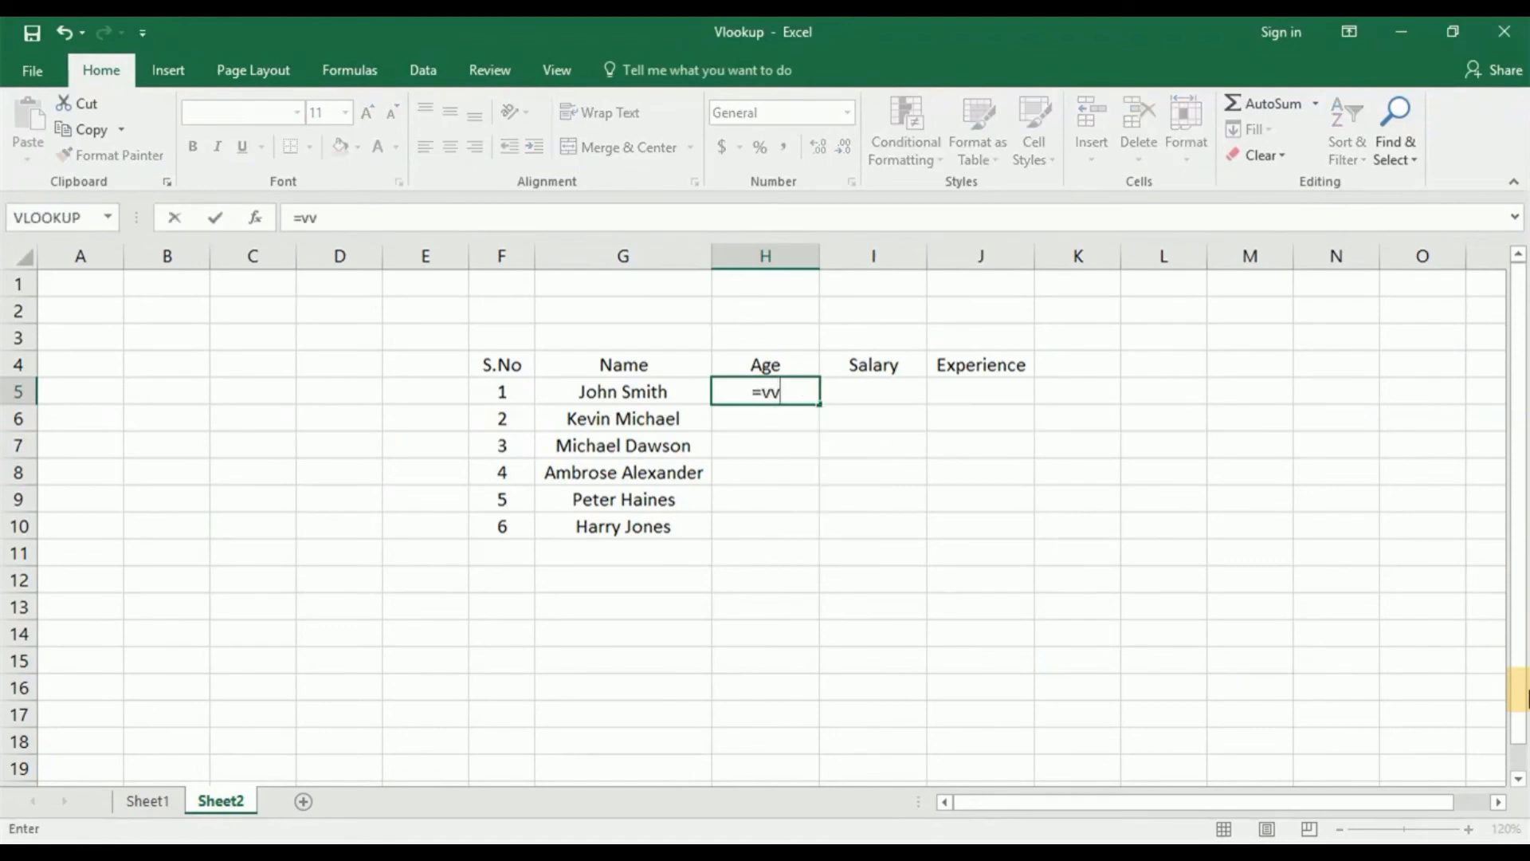
pyautogui.press('BackSpace')
pyautogui.write('lo')
pyautogui.press('Tab')
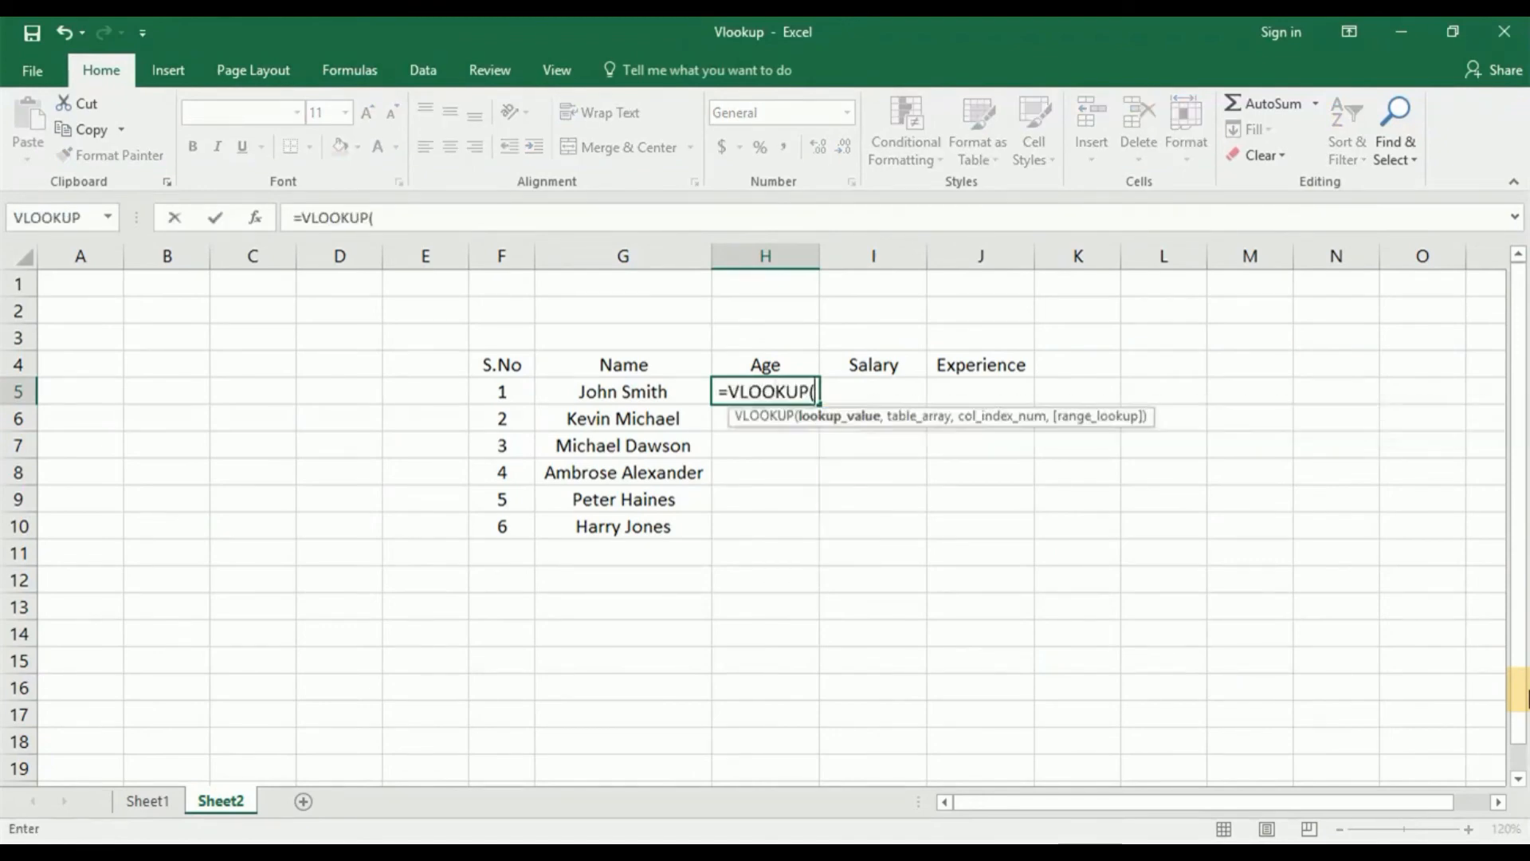
pyautogui.press('Left')
pyautogui.write(',')
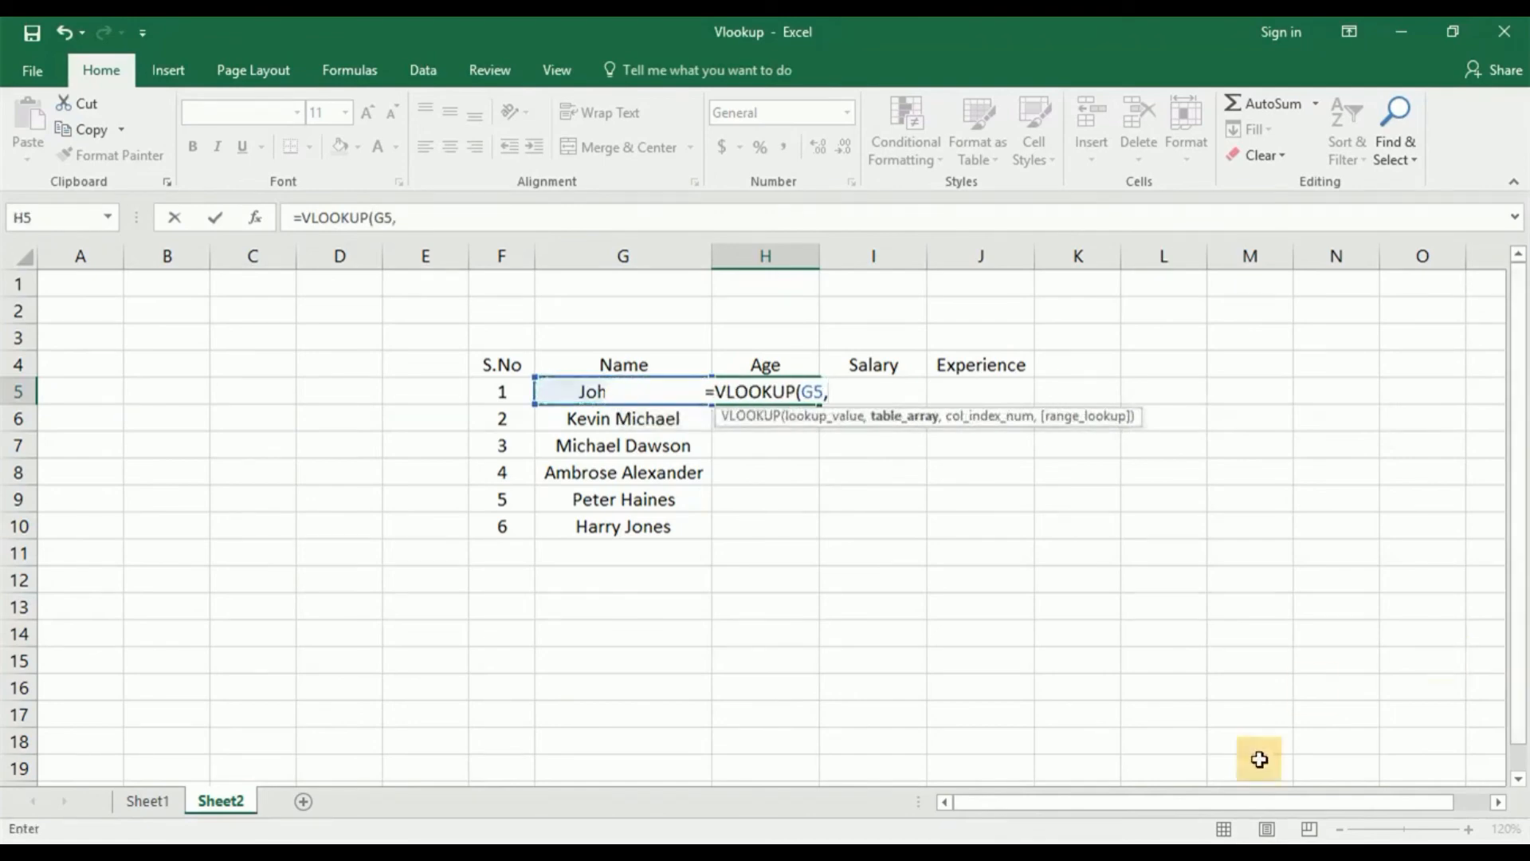
# - Complete H5's VLOOKUP with table range Sheet1!C3:F9, column index 2 and exact match 0
pyautogui.click(152, 799)
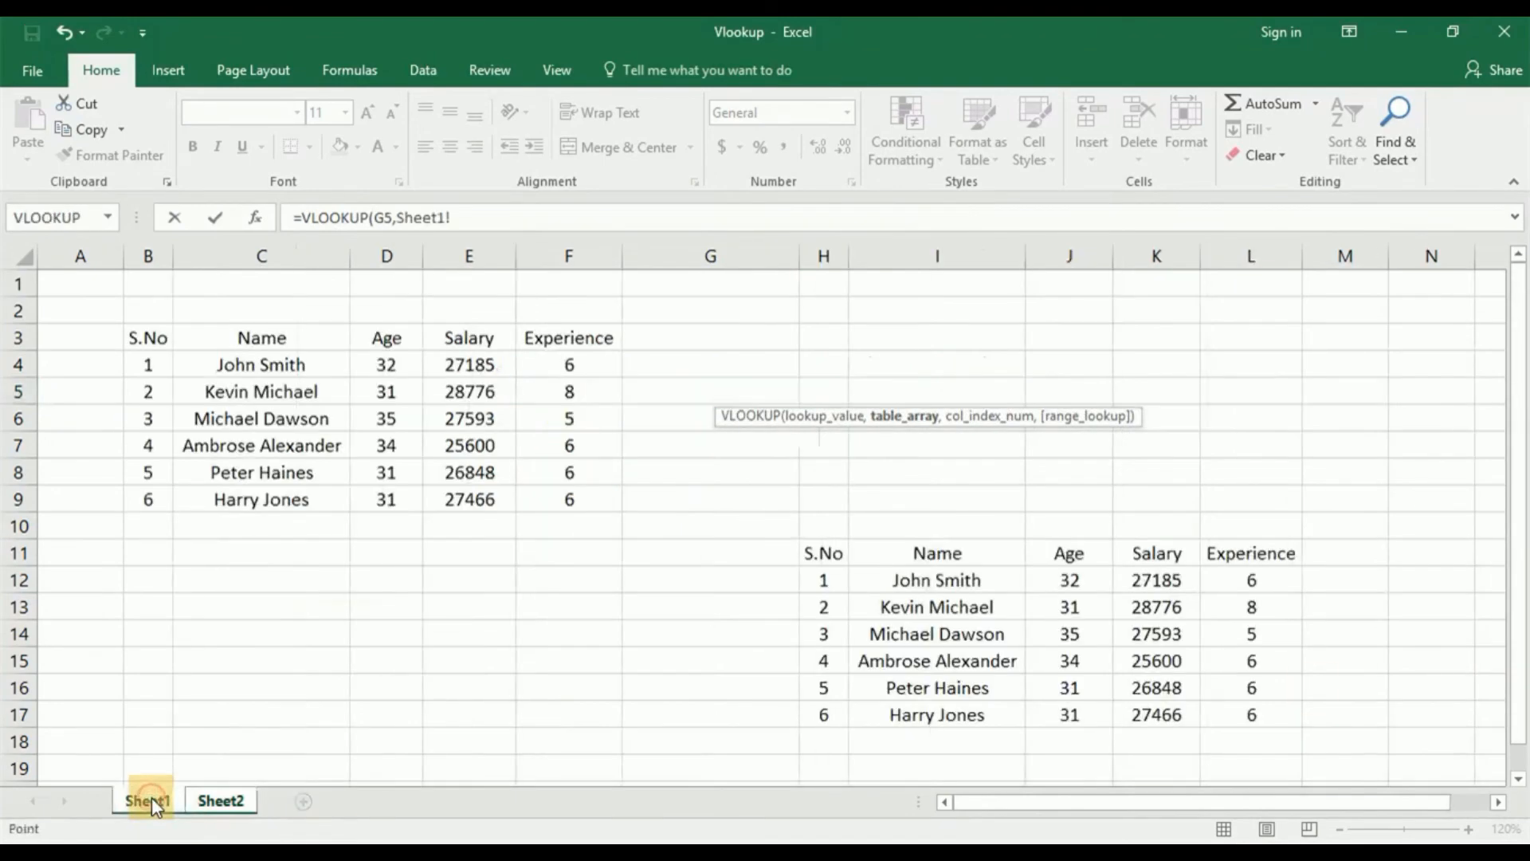
pyautogui.moveTo(208, 337); pyautogui.dragTo(563, 499)
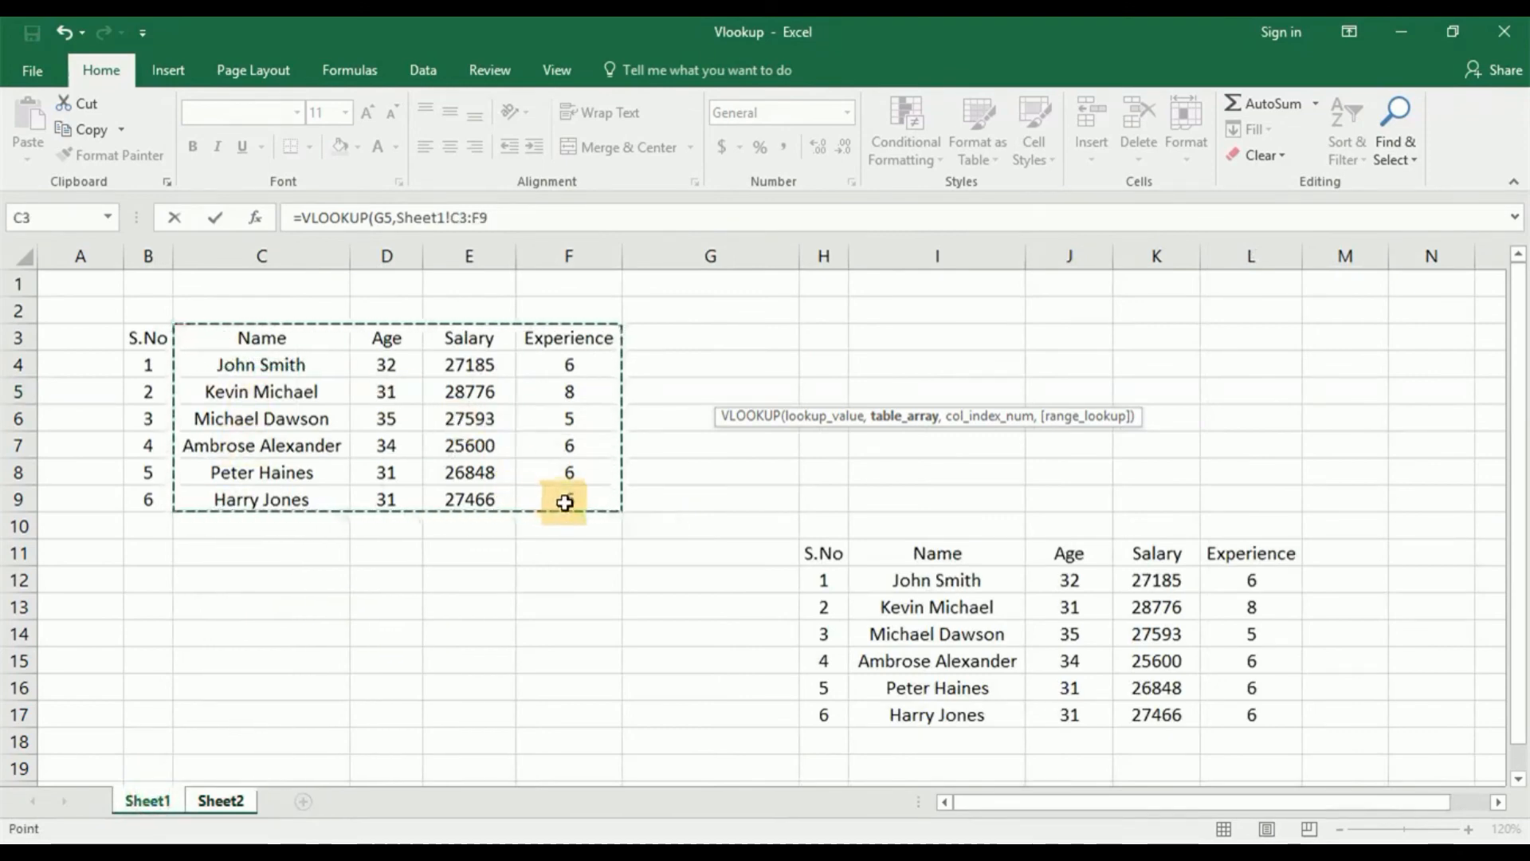
pyautogui.write(',2')
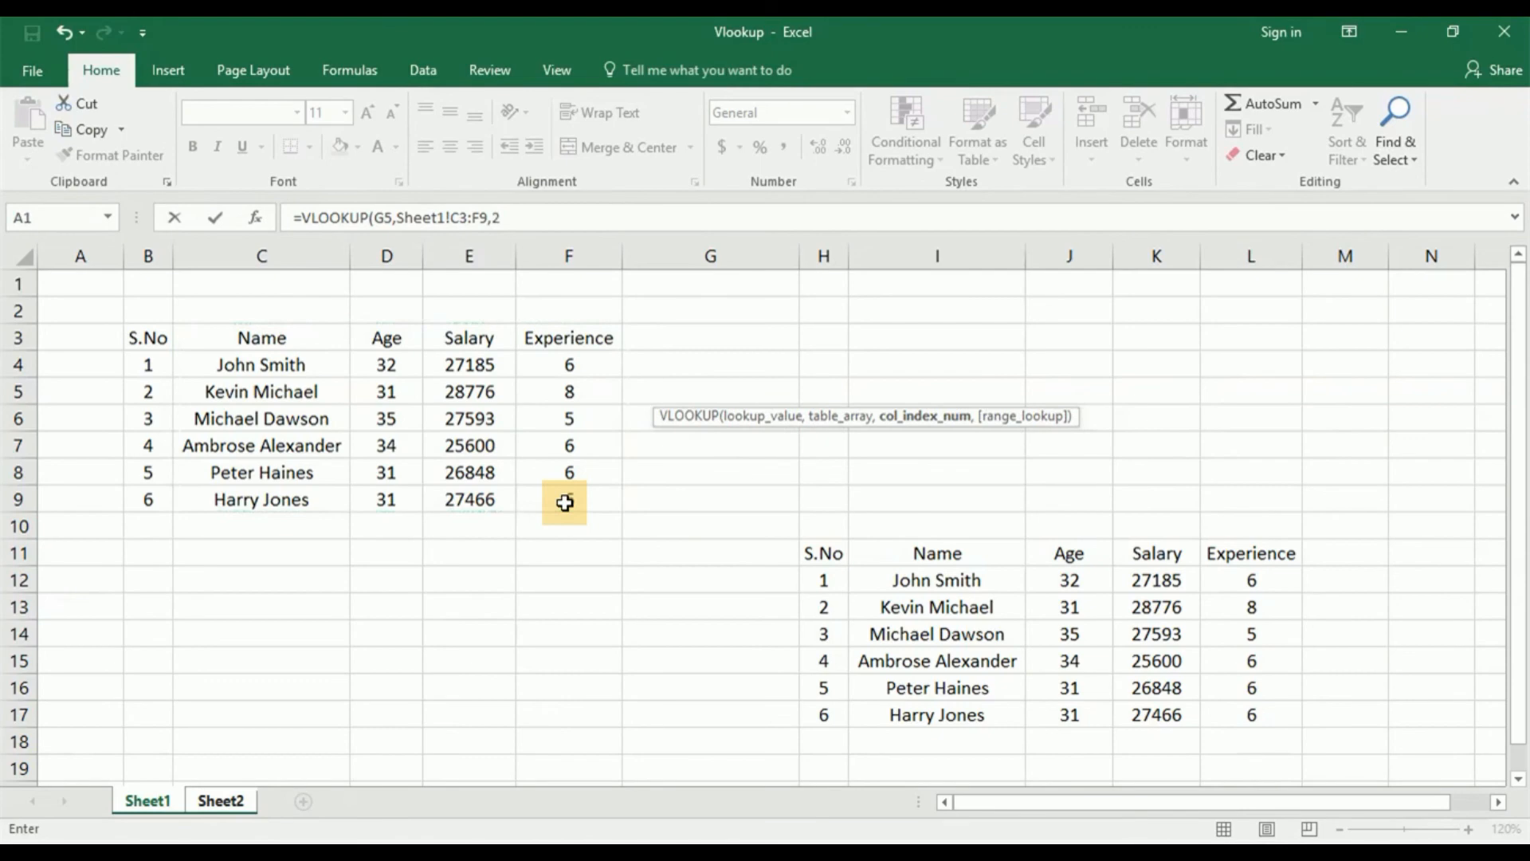
pyautogui.write(',0')
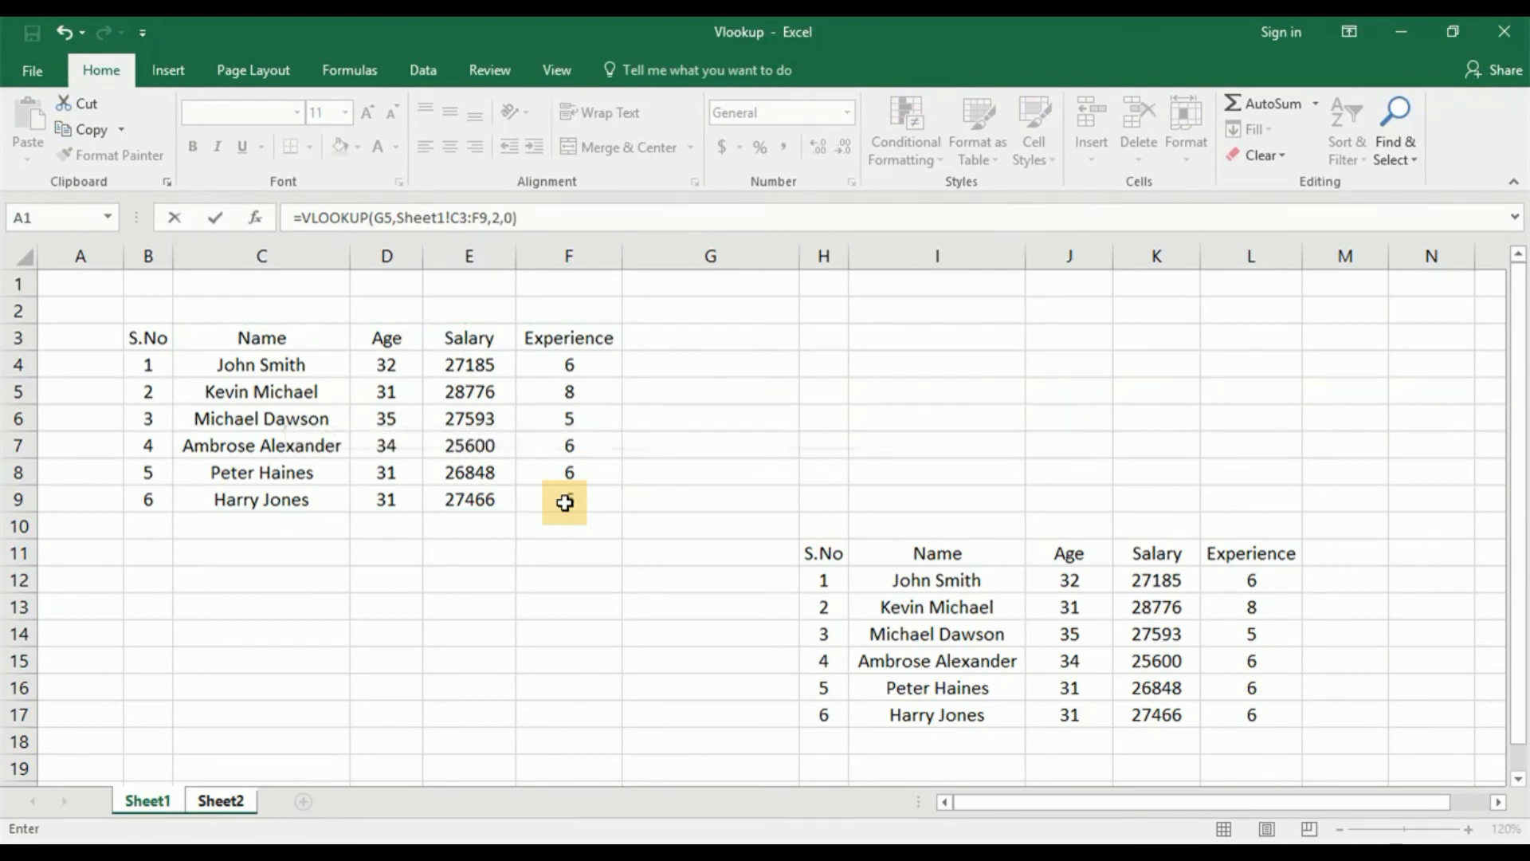
pyautogui.press('Return')
# - Make the table range in H5's VLOOKUP formula absolute as Sheet1!$C$3:$F$9
pyautogui.click(801, 389)
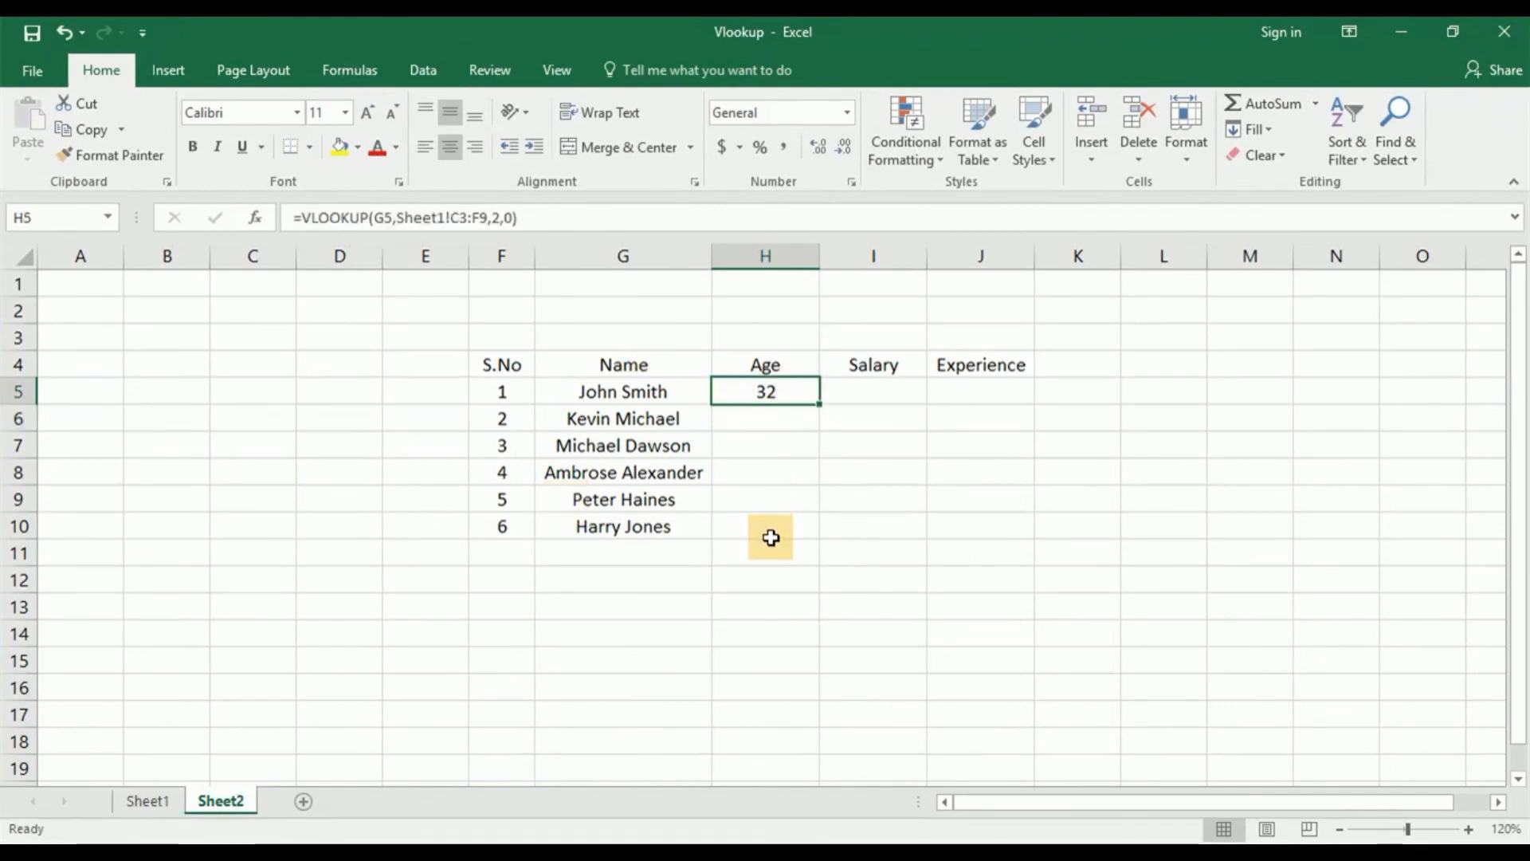
pyautogui.press('F2')
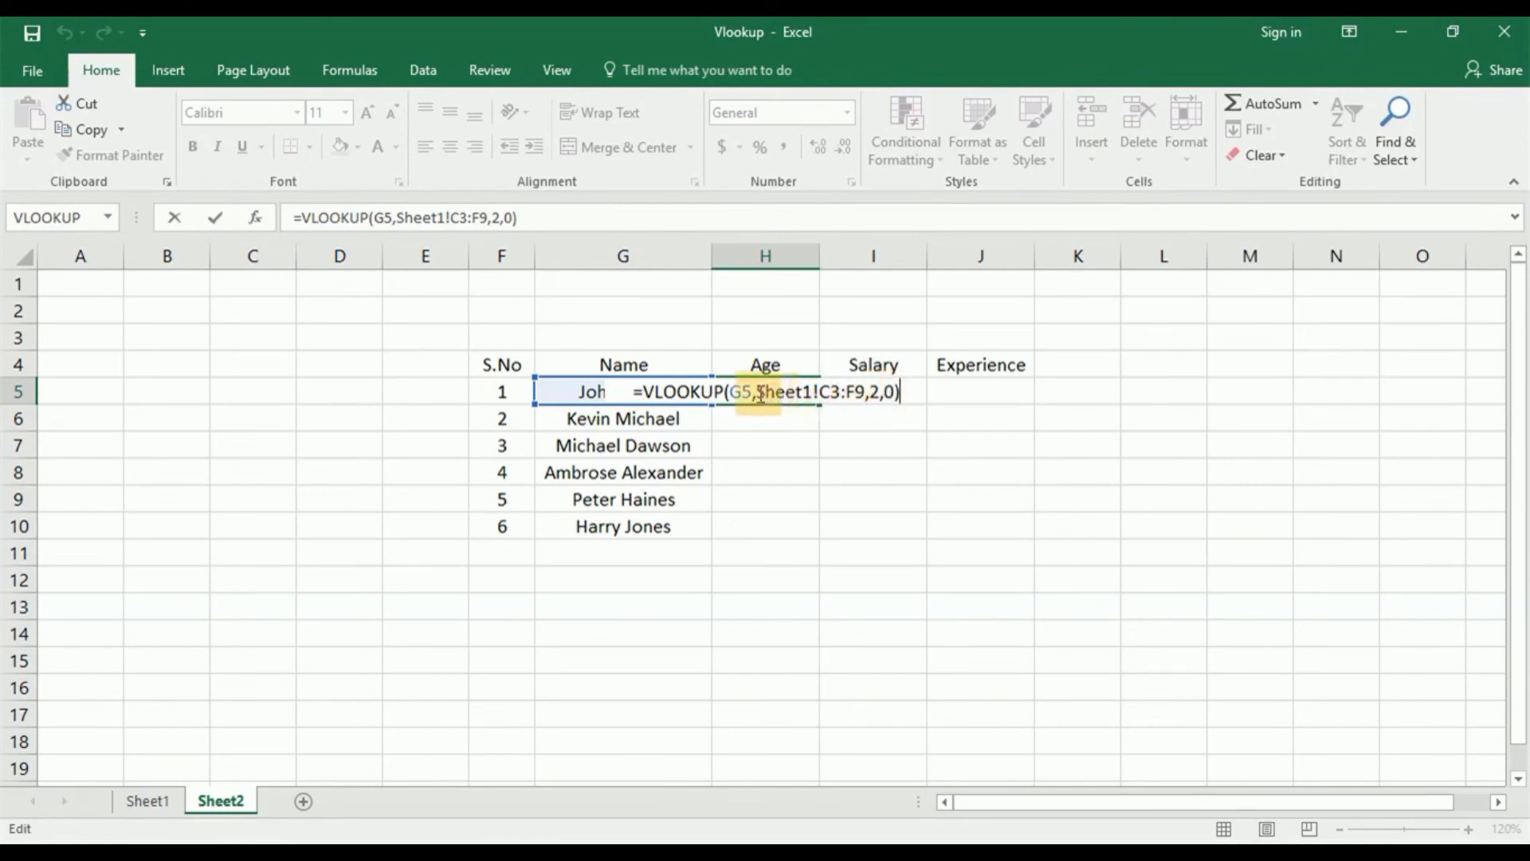
pyautogui.click(823, 392)
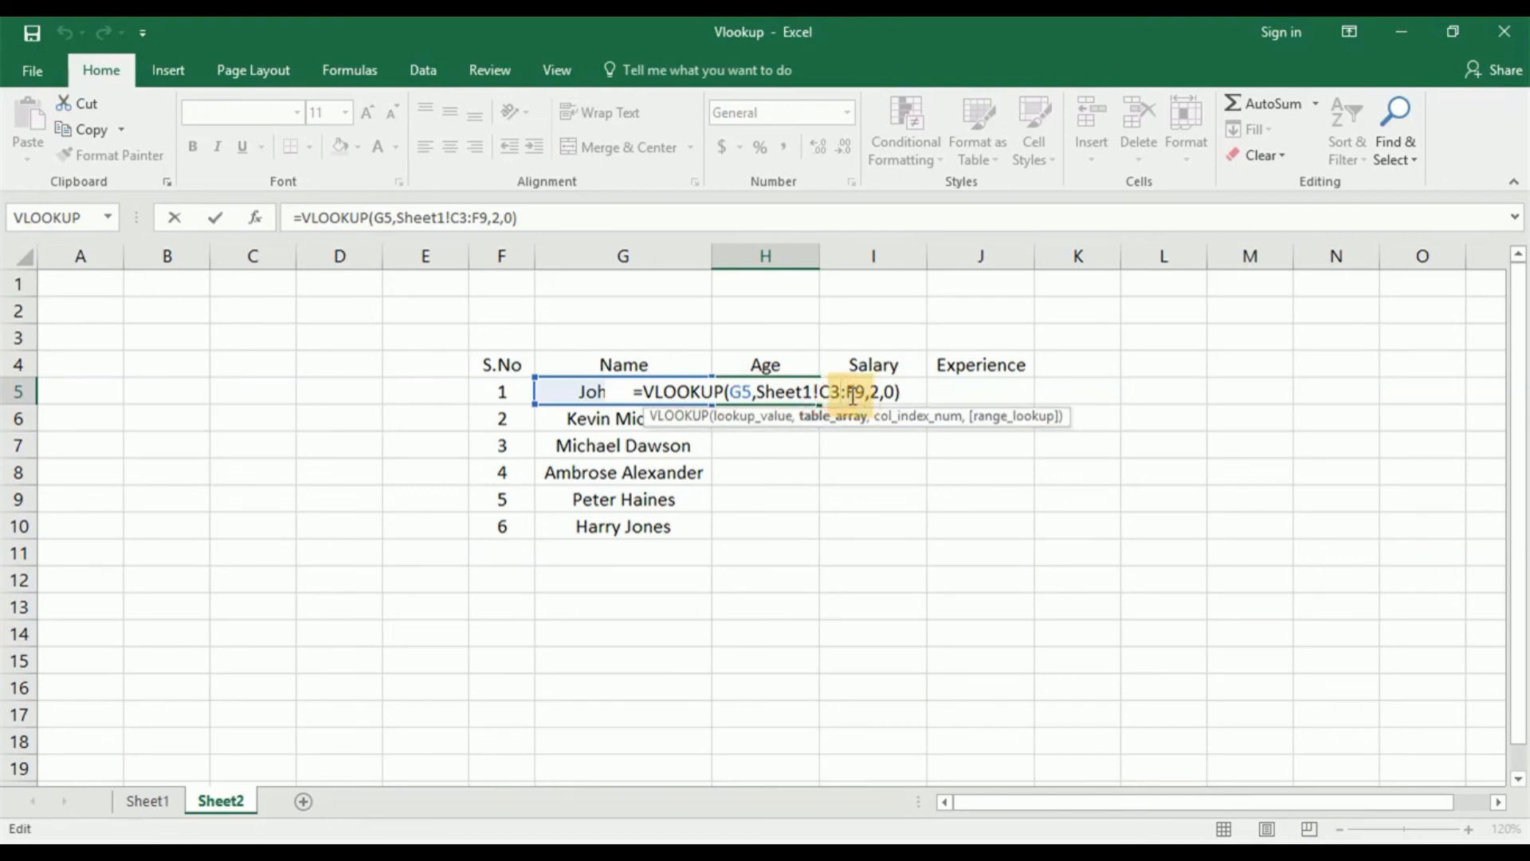
pyautogui.press('F4')
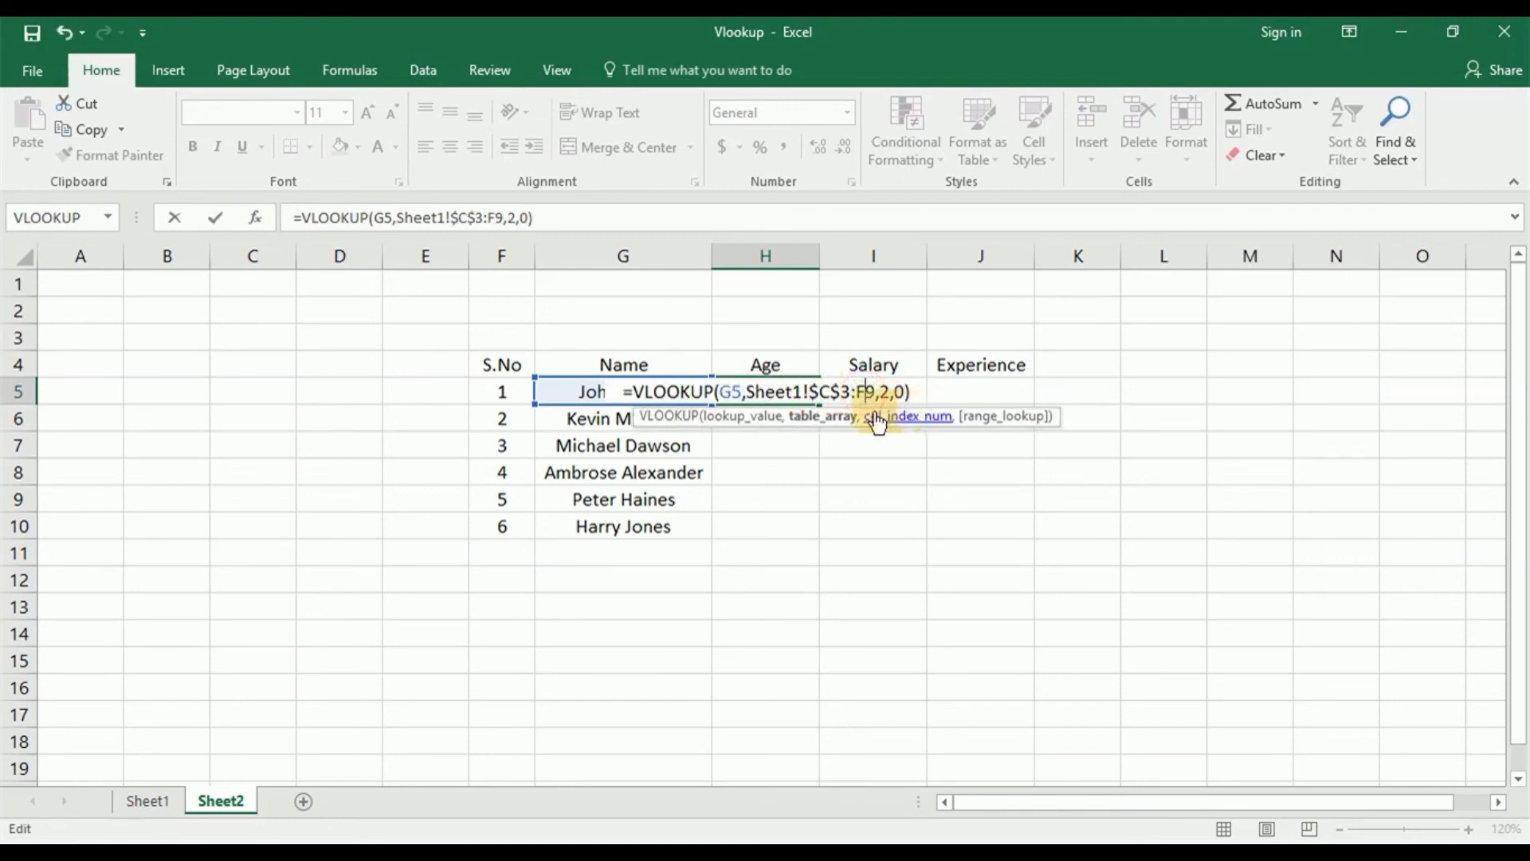
pyautogui.press('F4')
# - Lock the column of the lookup value in H5's formula as $G5 and commit the formula
pyautogui.click(718, 392)
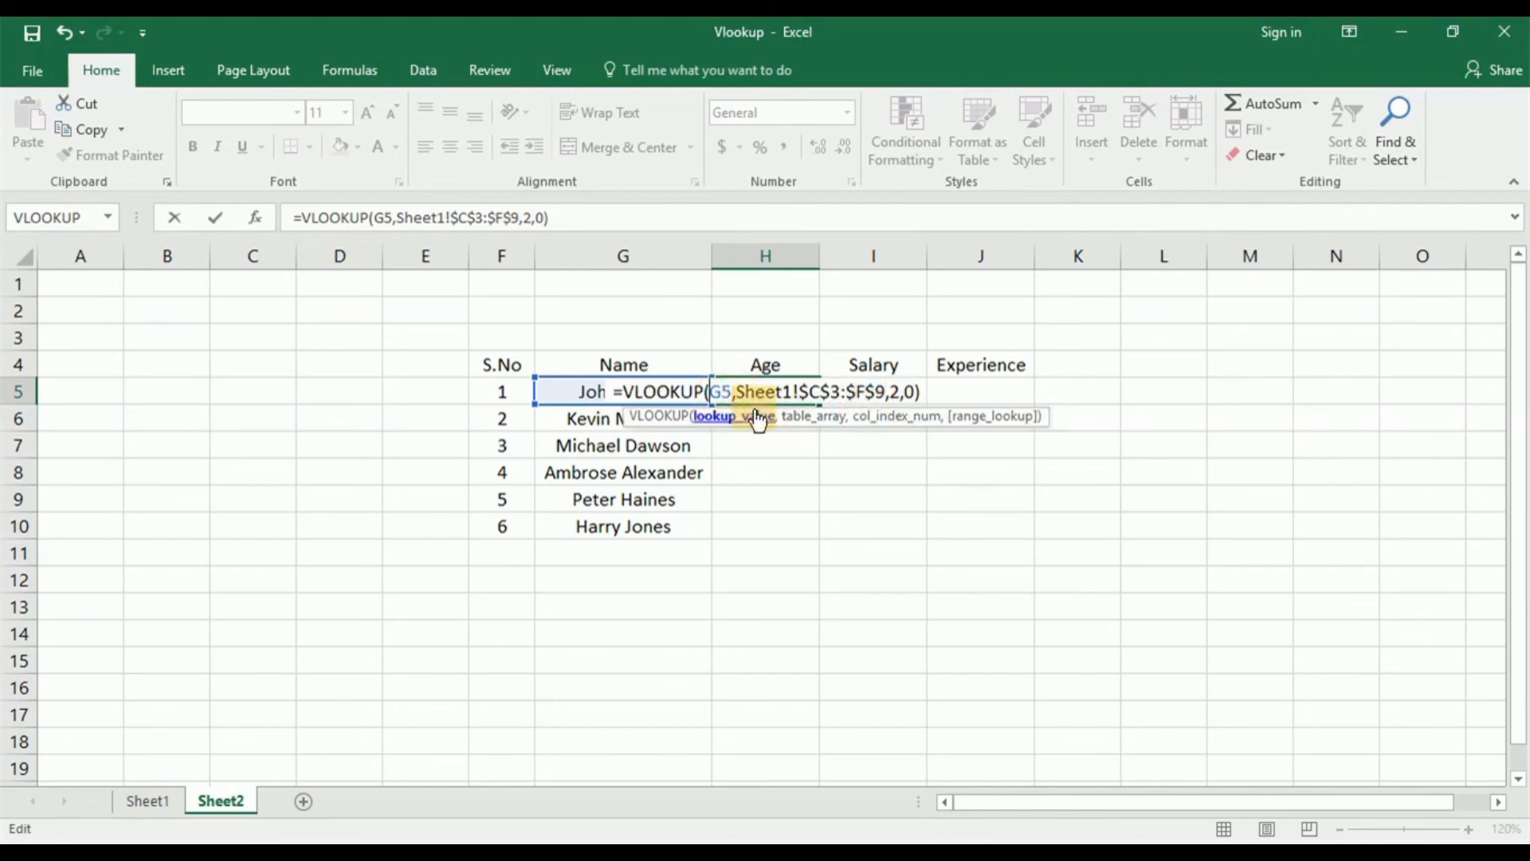
pyautogui.write('$')
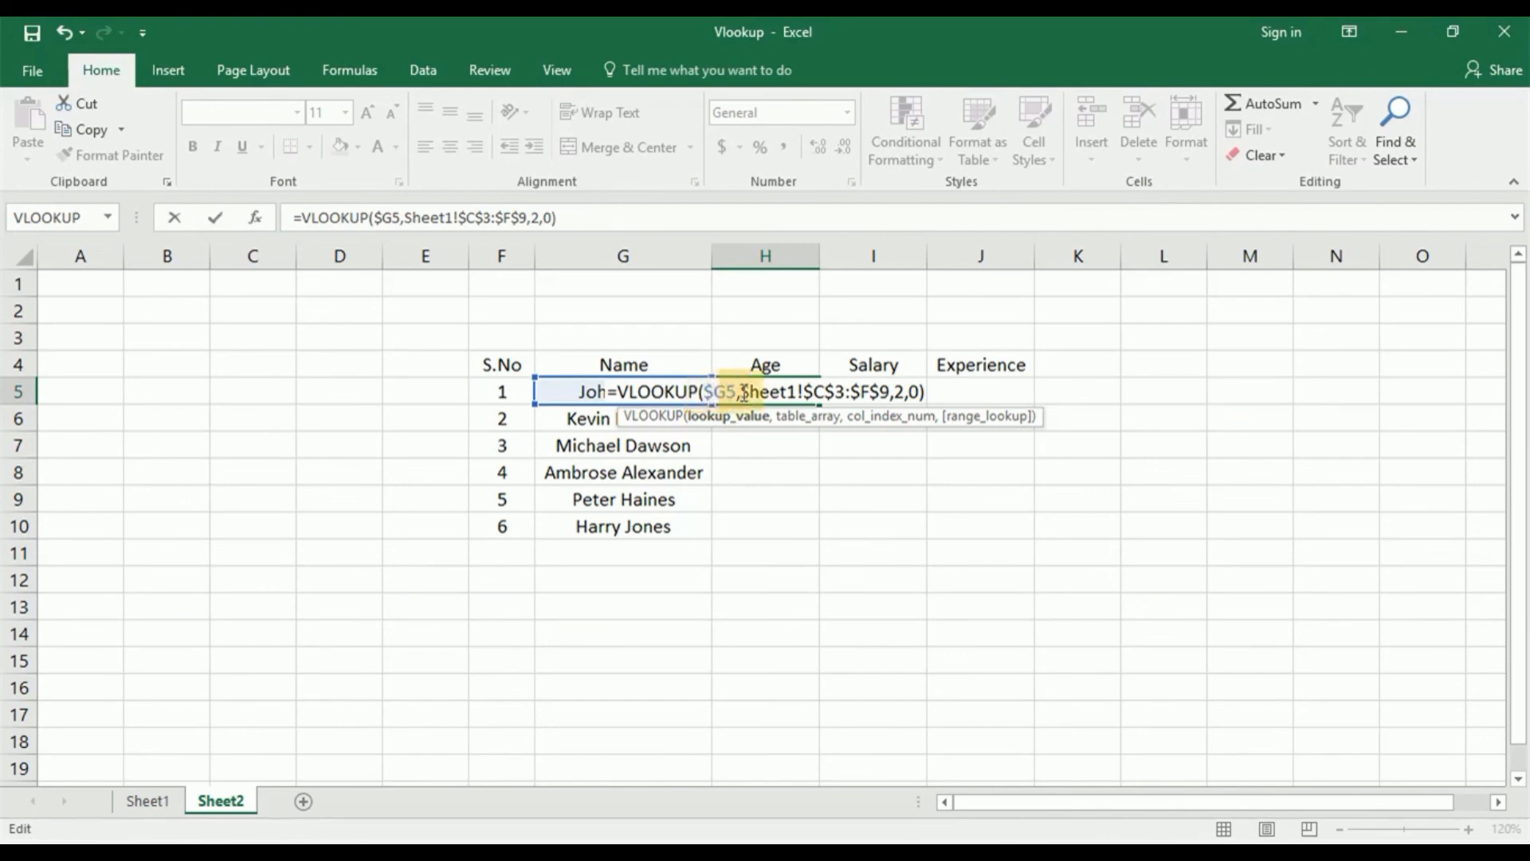
pyautogui.click(592, 214)
pyautogui.press('Return')
pyautogui.press('Up')
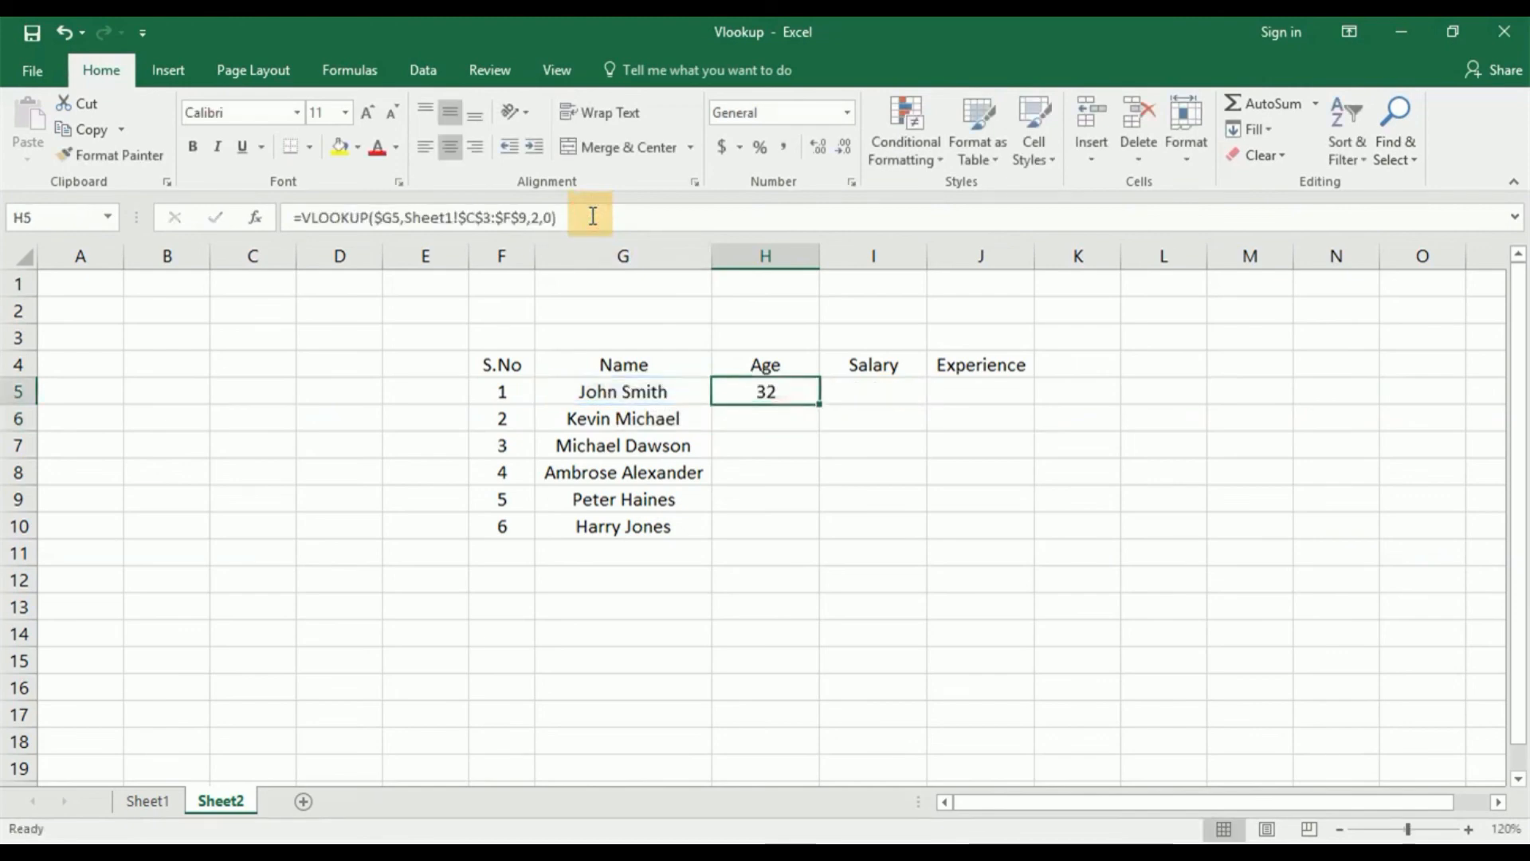
# - Fill the Age formula from H5 down through H10
pyautogui.press('Left')
pyautogui.press('Down')
pyautogui.press('Down')
pyautogui.press('Down')
pyautogui.press('Down')
pyautogui.press('Down')
pyautogui.press('Right')
pyautogui.hotkey('ctrl', 'shift', 'Up')
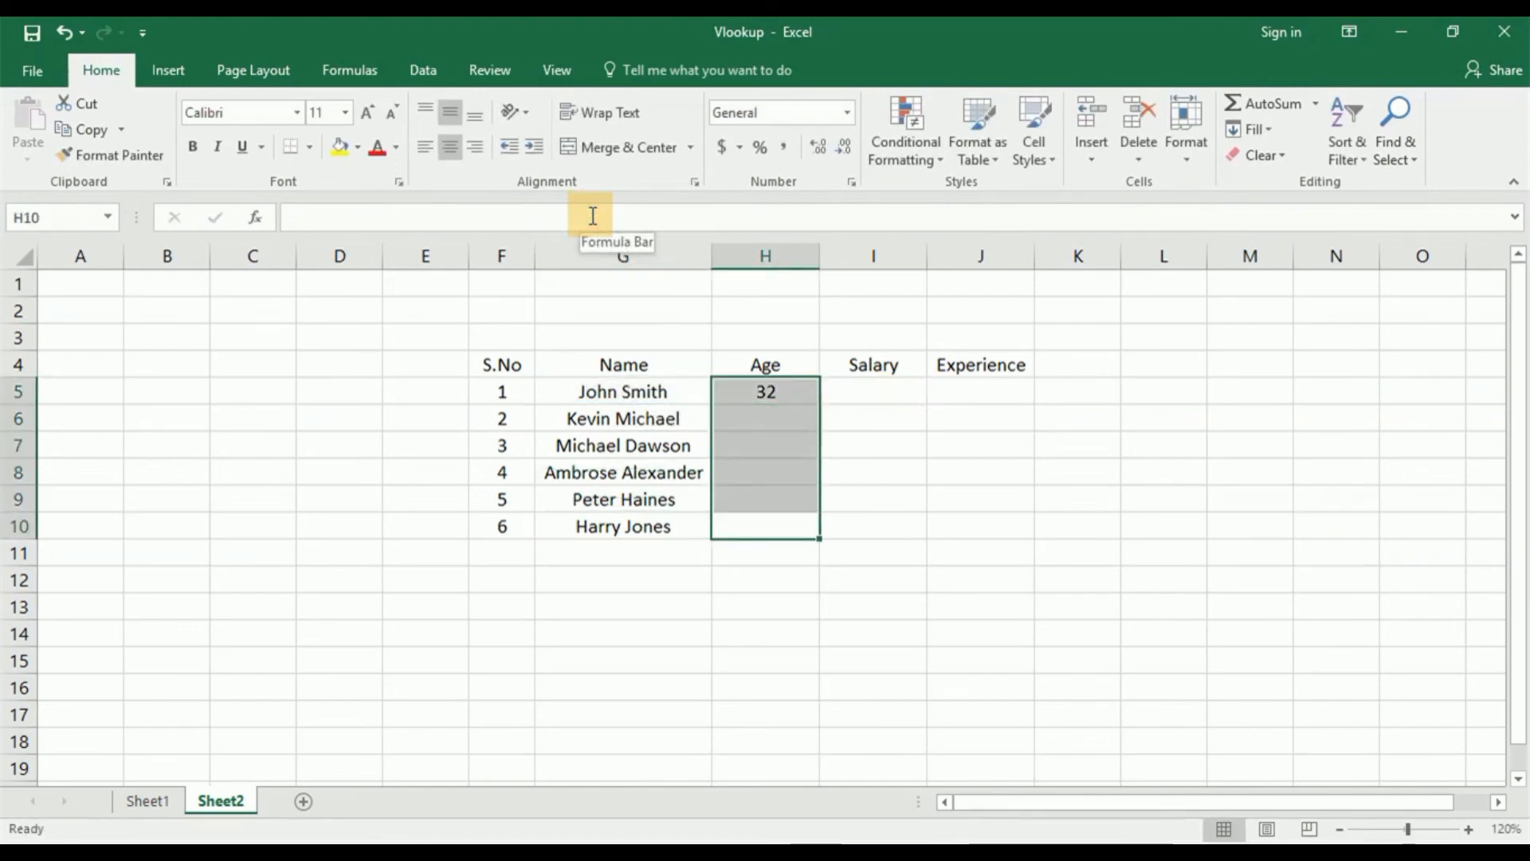
pyautogui.hotkey('ctrl', 'd')
# - Copy the Age formula from H5 into the Salary cell I5 and the Experience cell J5
pyautogui.press('Up')
pyautogui.press('Up')
pyautogui.press('Up')
pyautogui.press('Up')
pyautogui.press('Up')
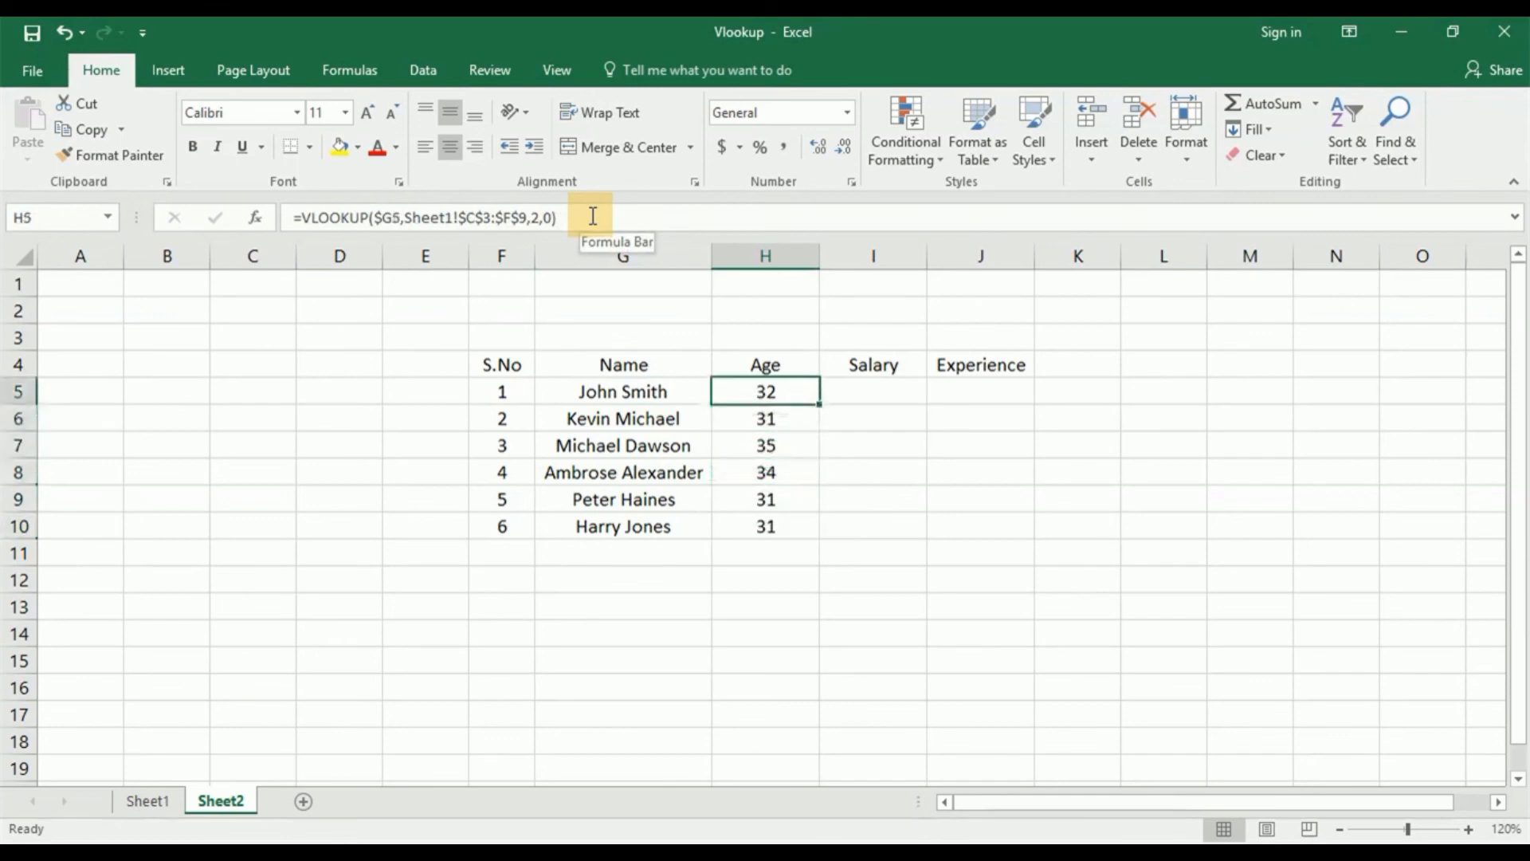
pyautogui.hotkey('ctrl', 'c')
pyautogui.press('Right')
pyautogui.hotkey('ctrl', 'v')
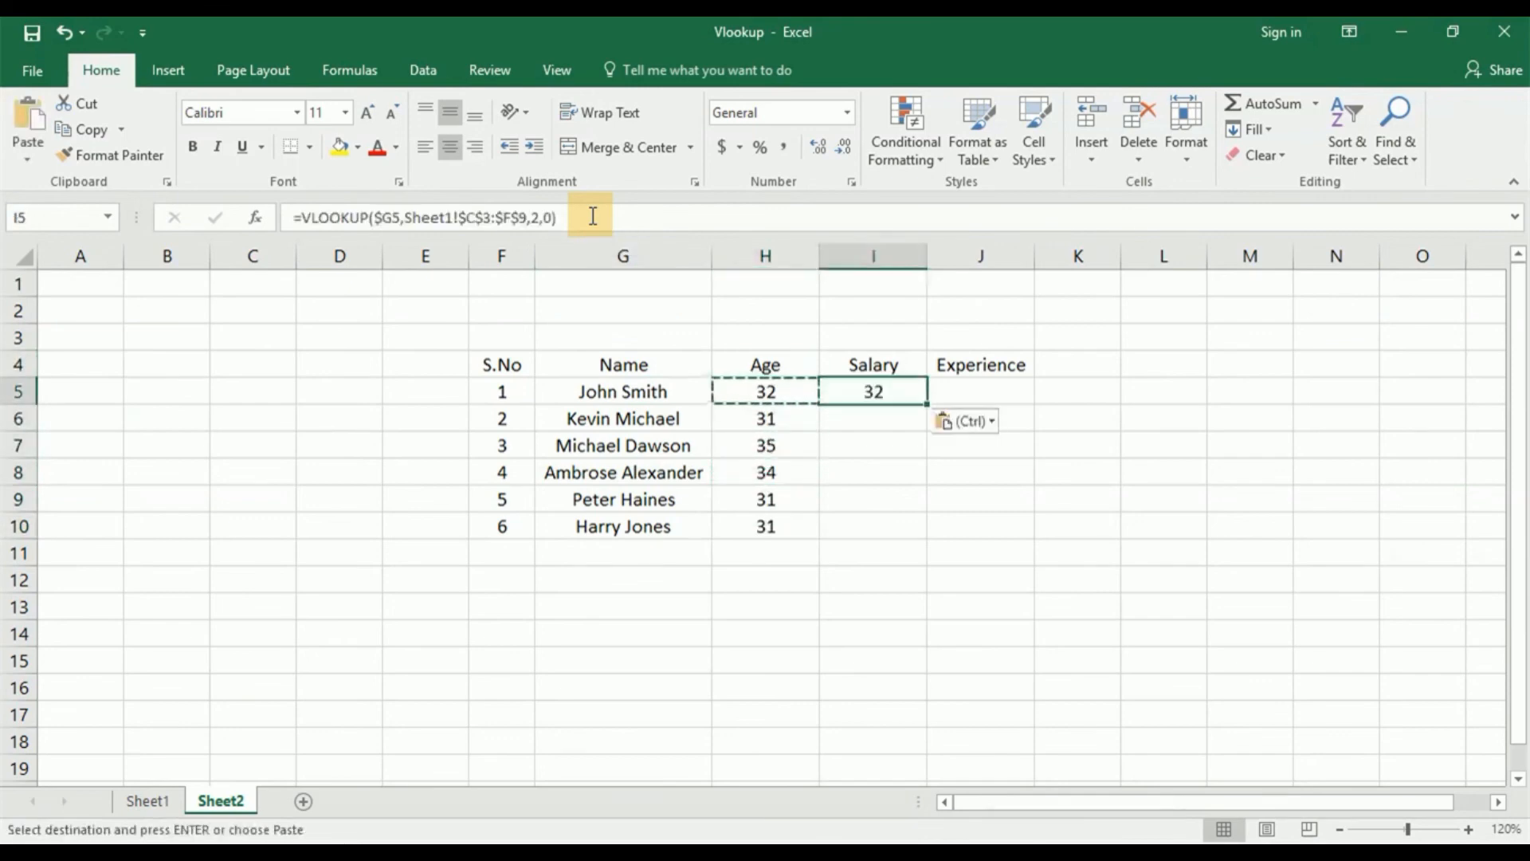
pyautogui.press('Right')
pyautogui.hotkey('ctrl', 'v')
# - Set the column index number in I5's Salary VLOOKUP formula to 3
pyautogui.press('Left')
pyautogui.press('F2')
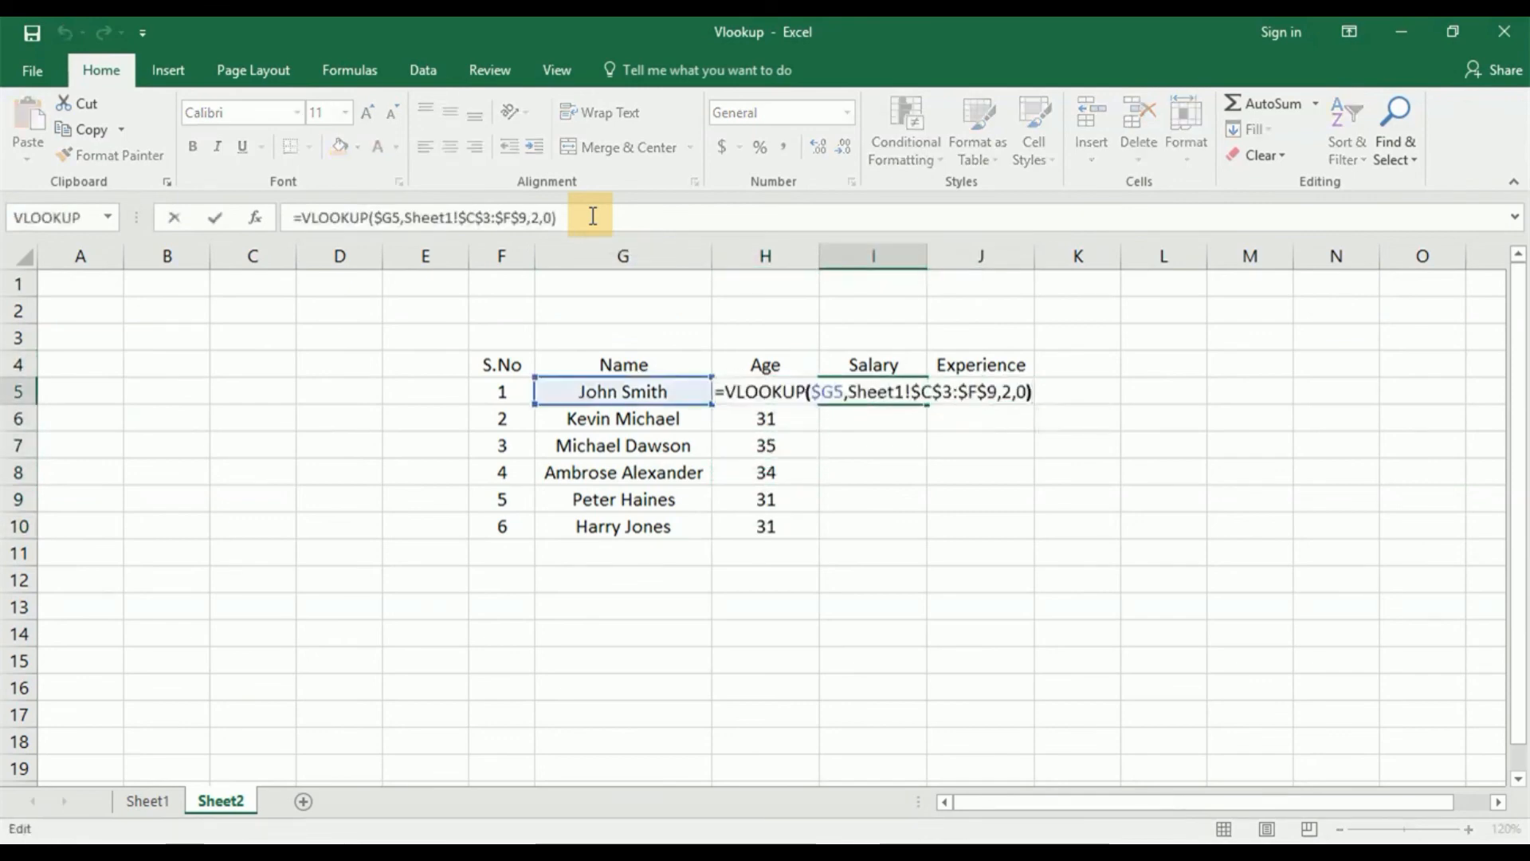
pyautogui.press('Left')
pyautogui.press('Left')
pyautogui.press('Left')
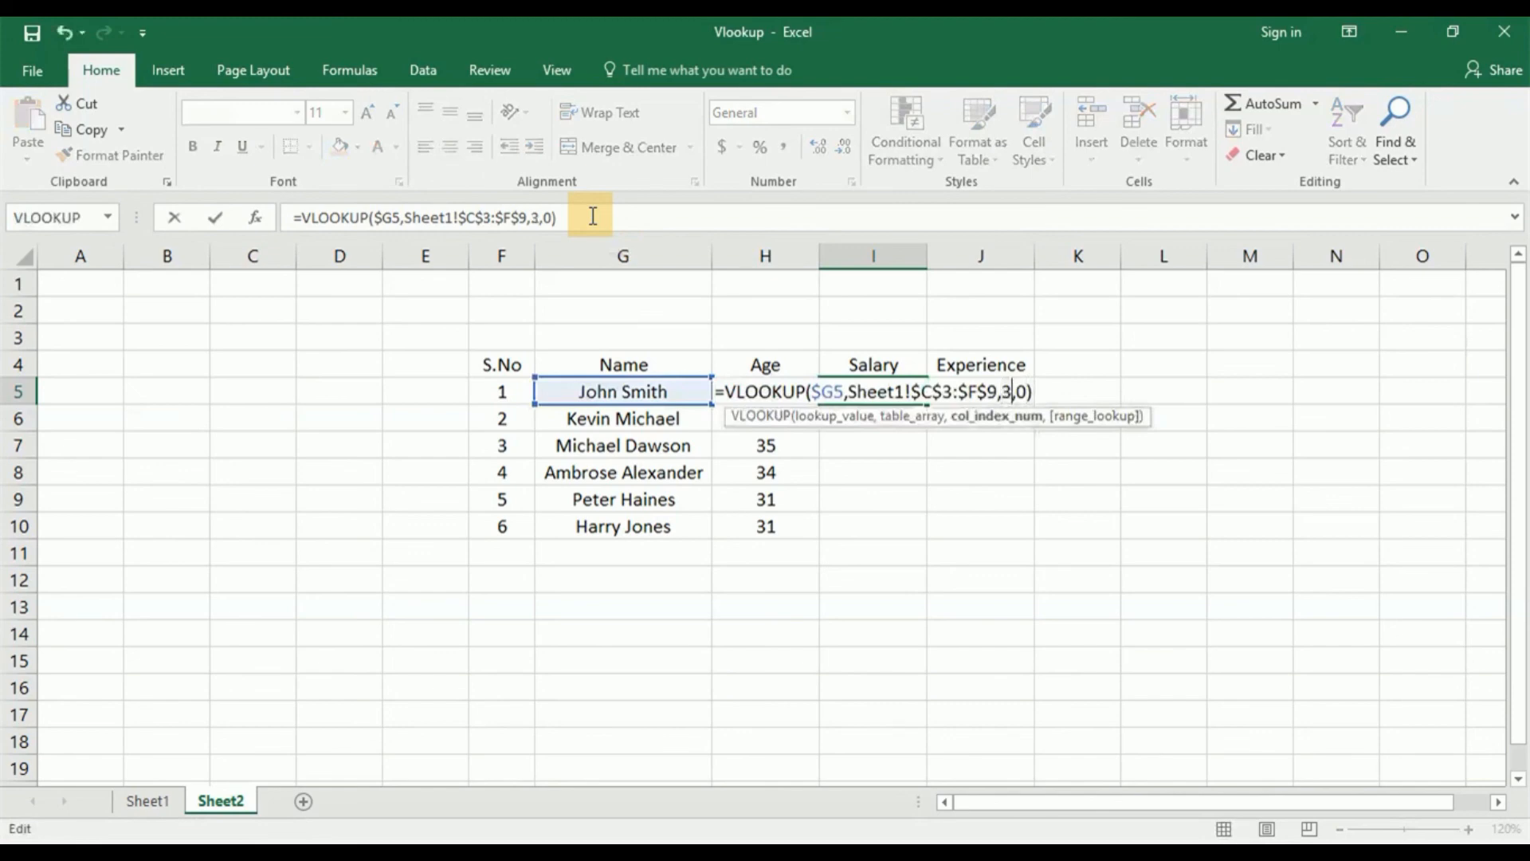
pyautogui.press('Return')
# - Set the column index number in J5's Experience VLOOKUP formula to 4
pyautogui.press('Up')
pyautogui.press('Right')
pyautogui.press('F2')
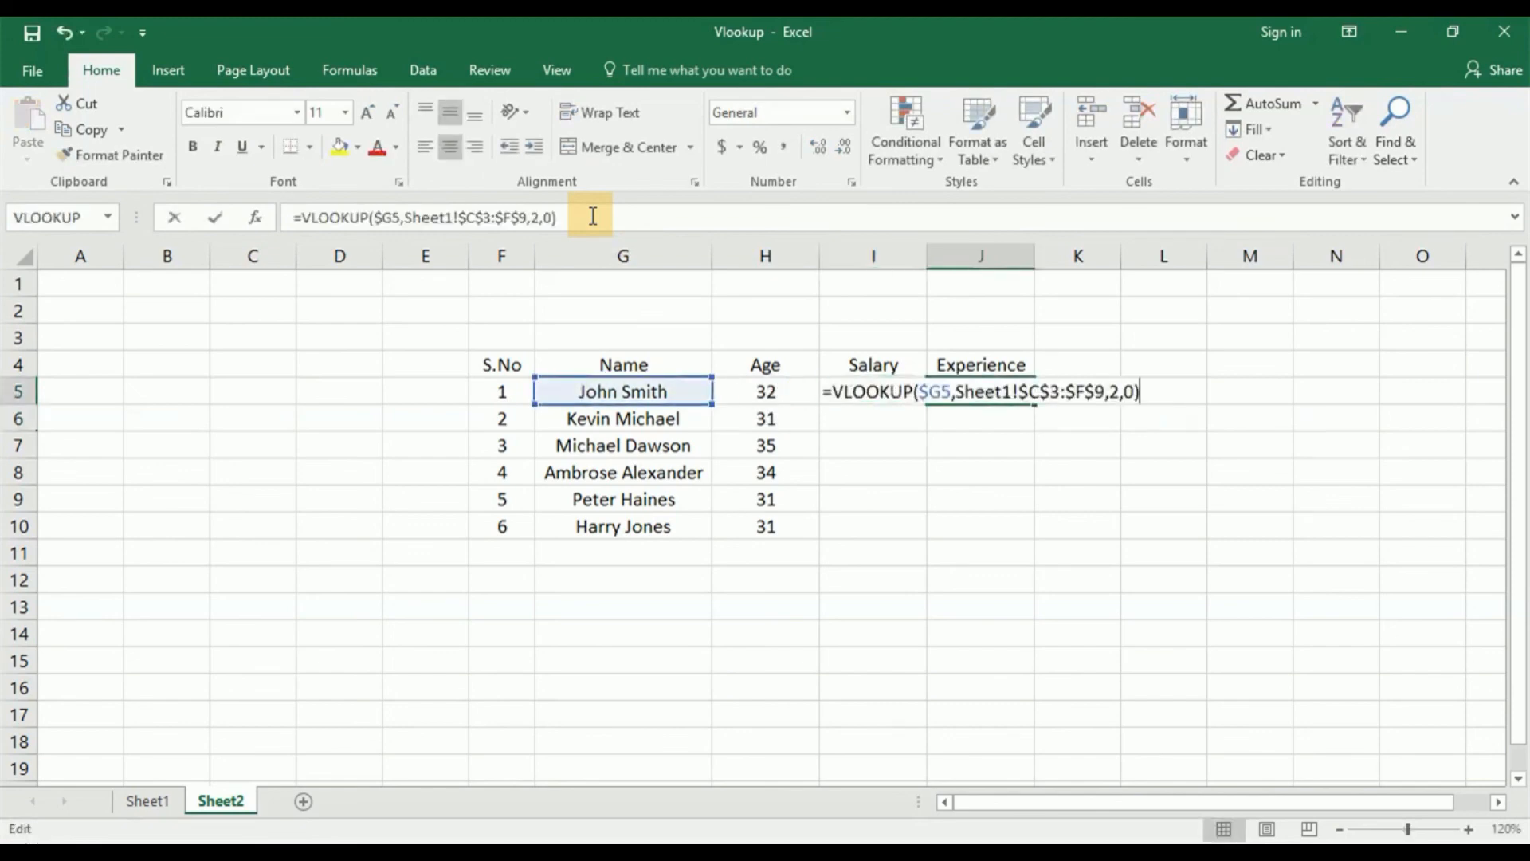
pyautogui.press('Left')
pyautogui.press('Left')
pyautogui.write('4')
pyautogui.press('Return')
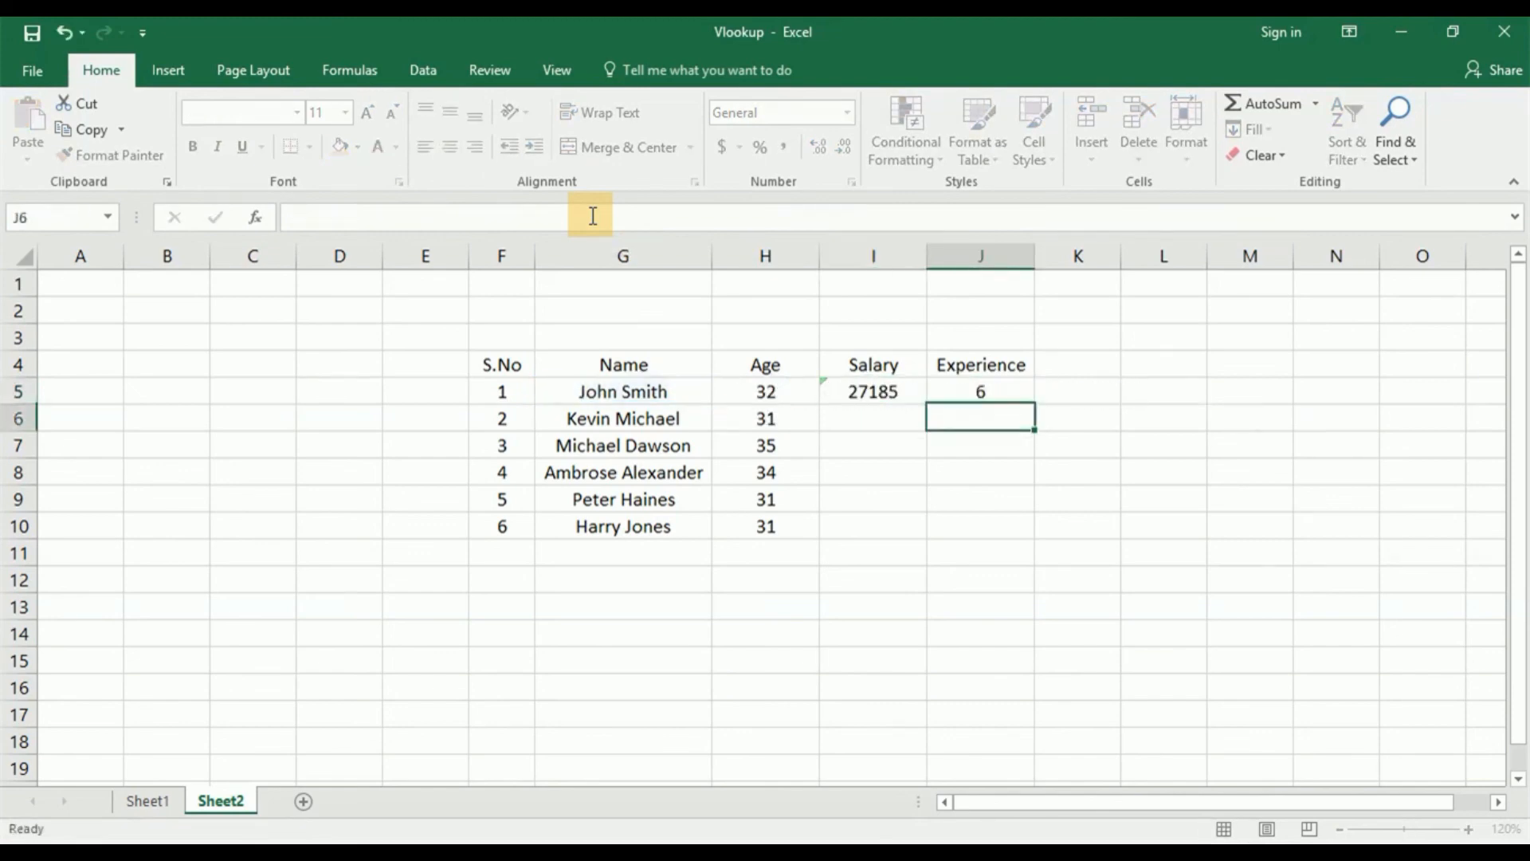
# - Fill the Salary and Experience formulas in I5:J5 down through row 10
pyautogui.press('Up')
pyautogui.press('Left')
pyautogui.press('Left')
pyautogui.press('Left')
pyautogui.hotkey('ctrl', 'Down')
pyautogui.press('Right')
pyautogui.press('Right')
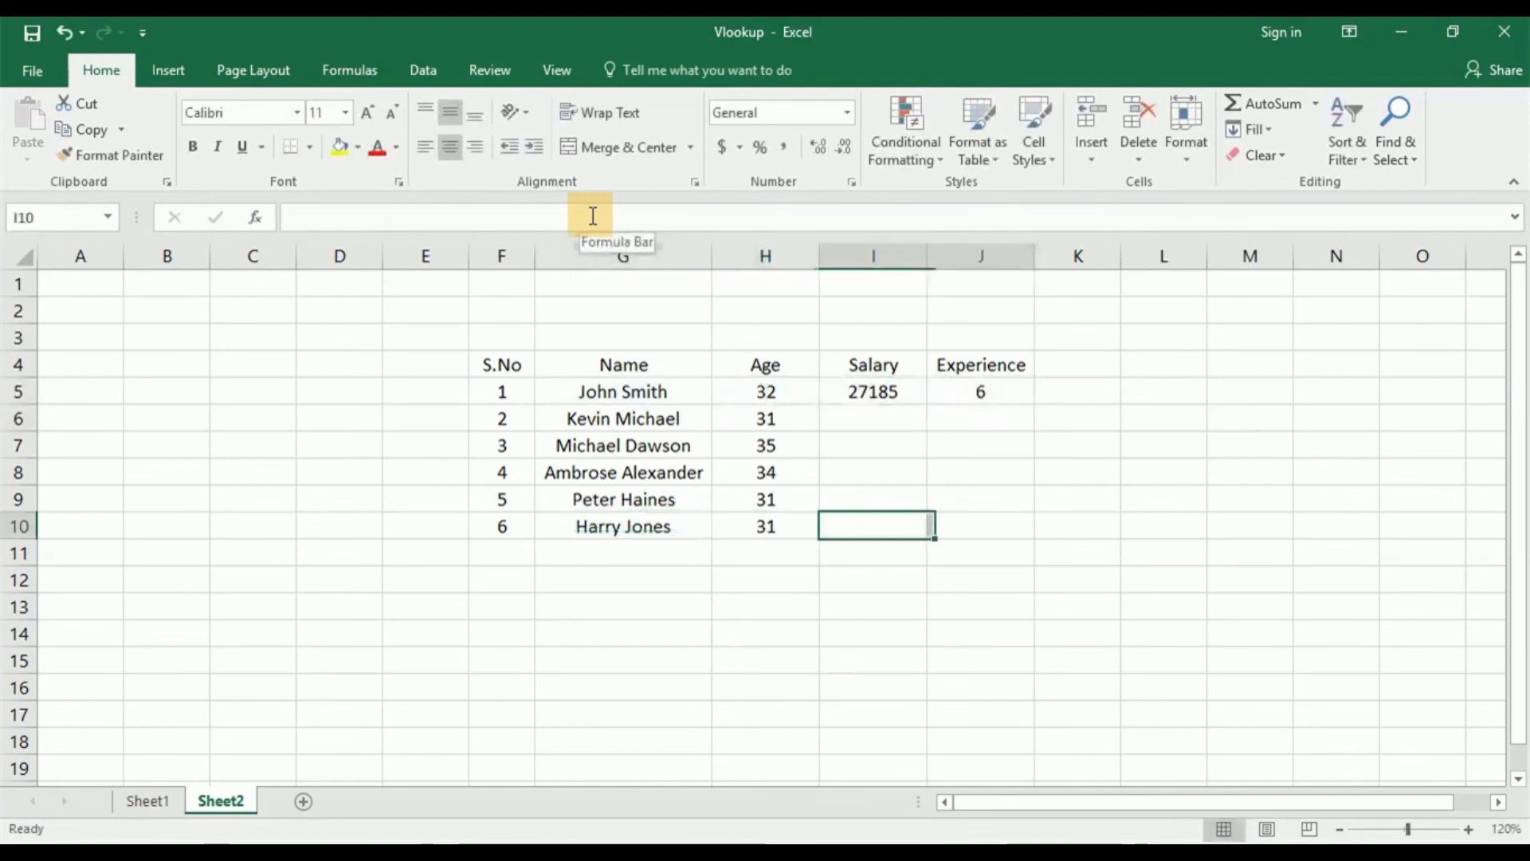
pyautogui.hotkey('shift', 'Right')
pyautogui.hotkey('shift', 'Right')
pyautogui.hotkey('shift', 'Left')
pyautogui.hotkey('ctrl', 'shift', 'Up')
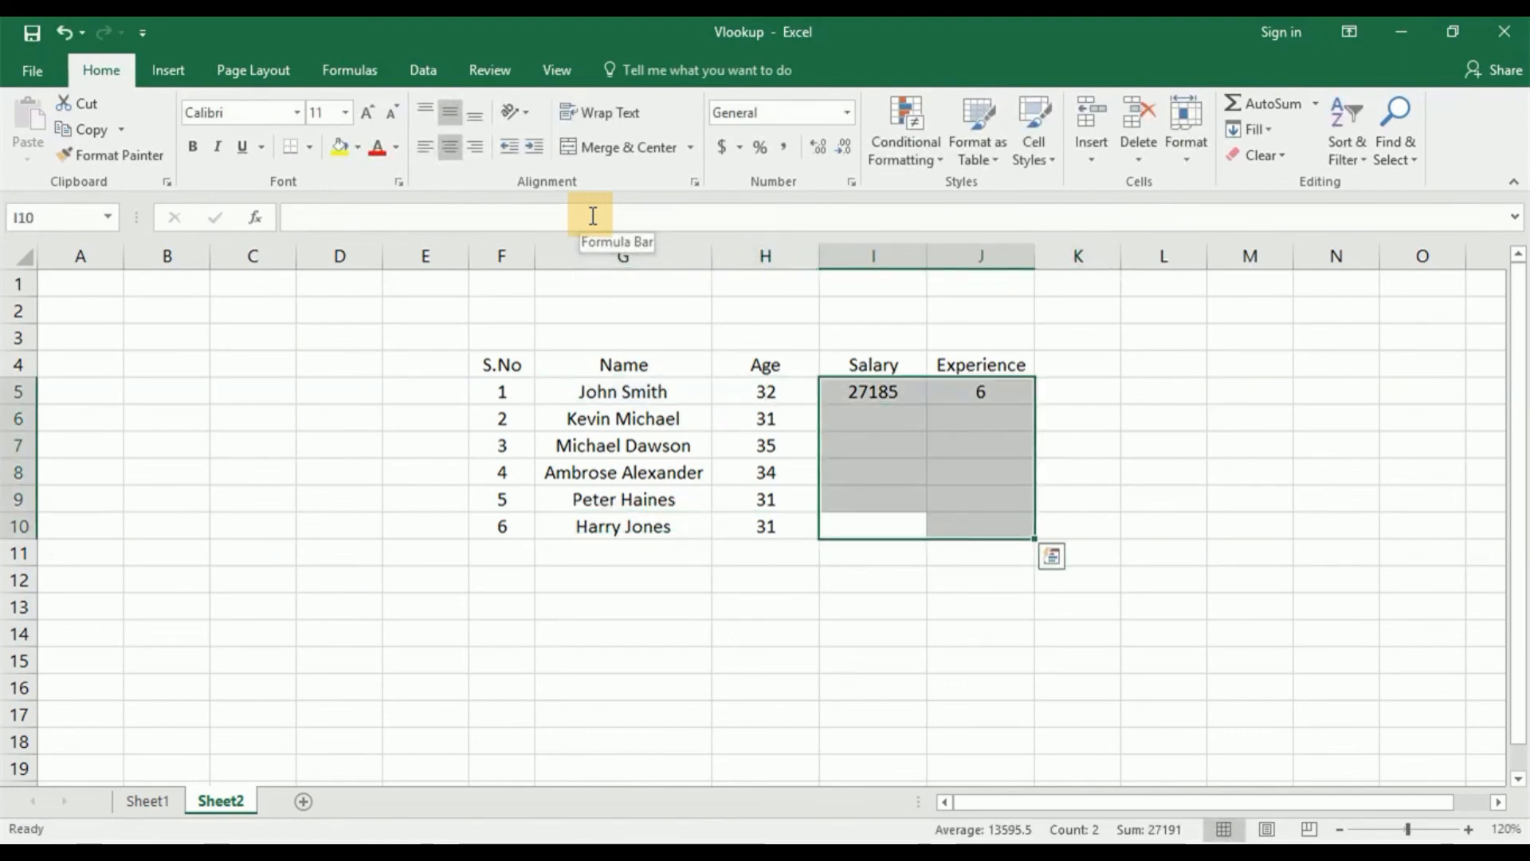